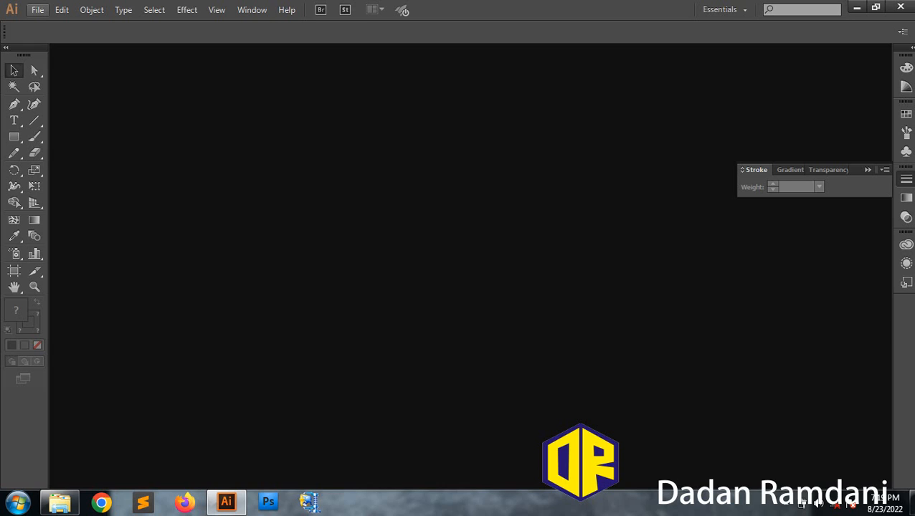
Step: Create a new Letter-size print document with the default settings
click(38, 9)
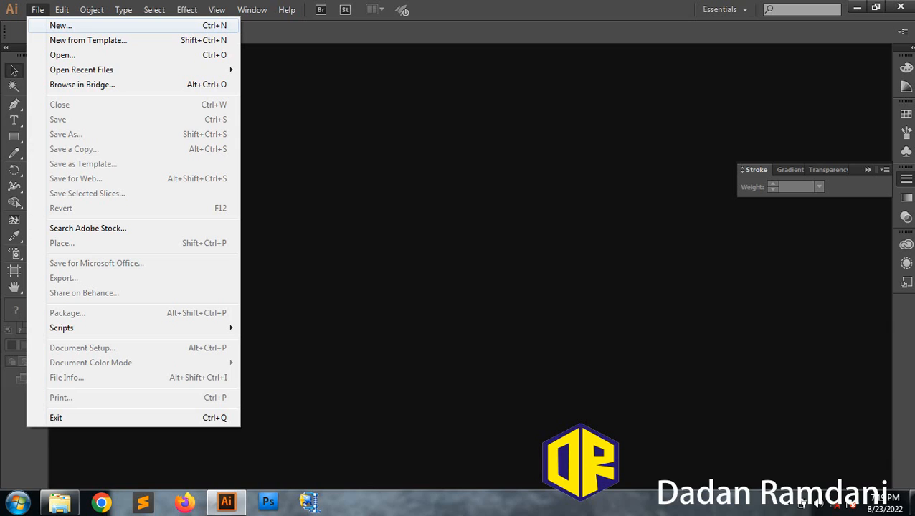
click(60, 25)
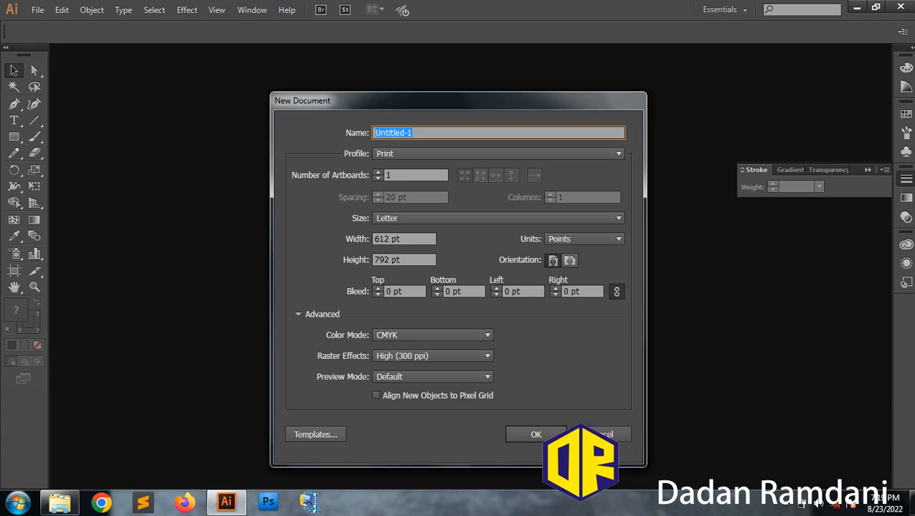
key(Return)
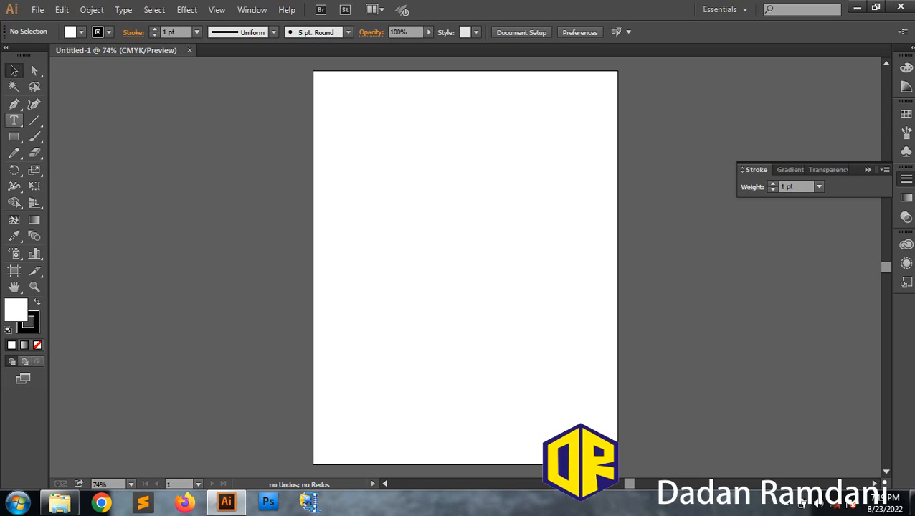
Step: Examine the variants grouped under the Type, Line Segment, Rectangle, Paintbrush and Pencil tools
click(14, 120)
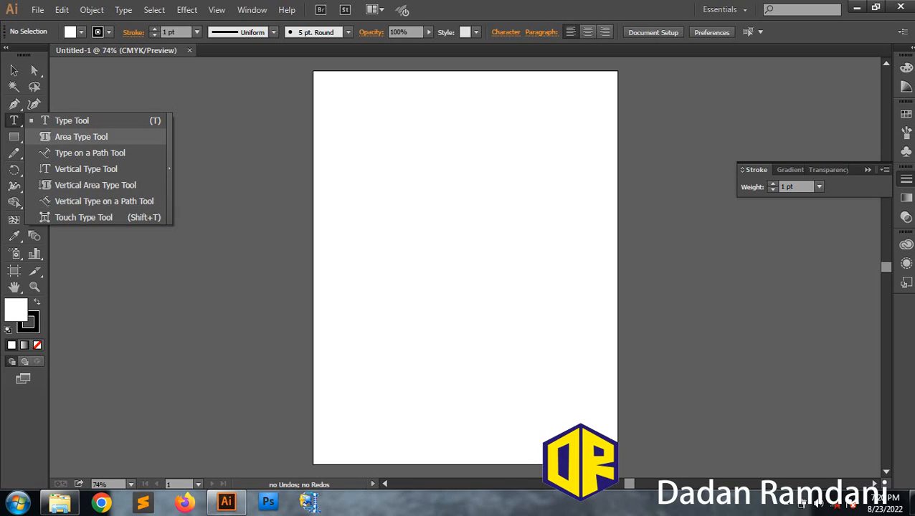
key(Escape)
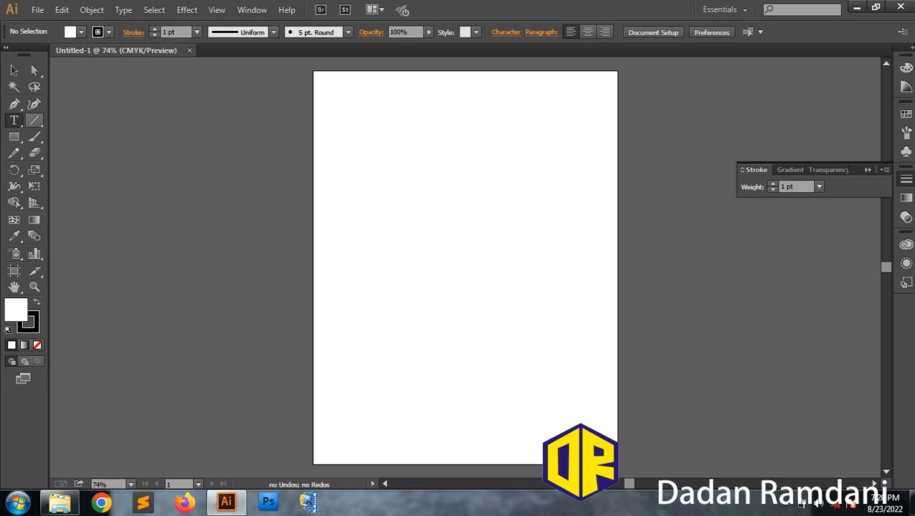
click(35, 121)
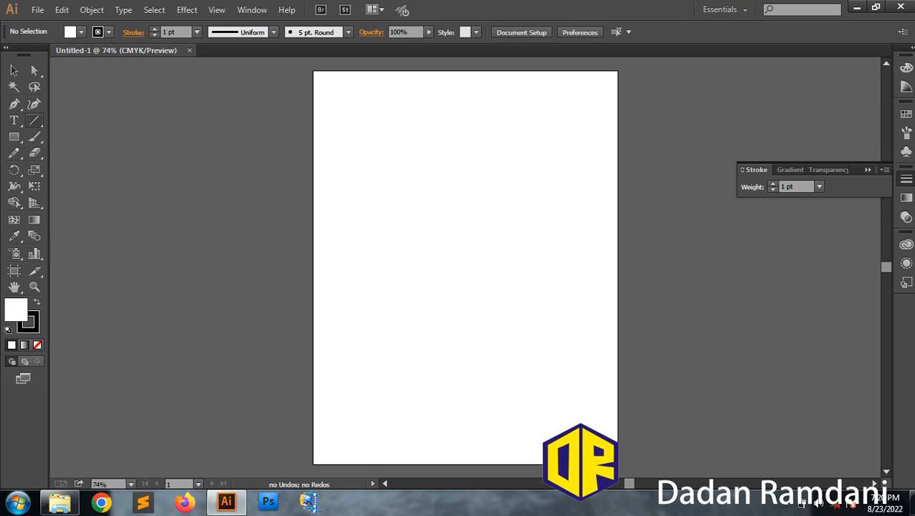
click(35, 121)
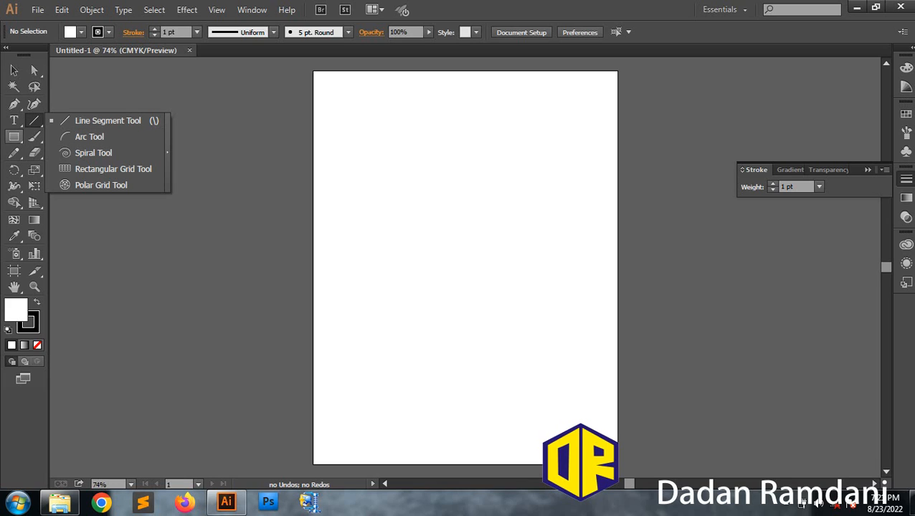
click(13, 136)
click(14, 136)
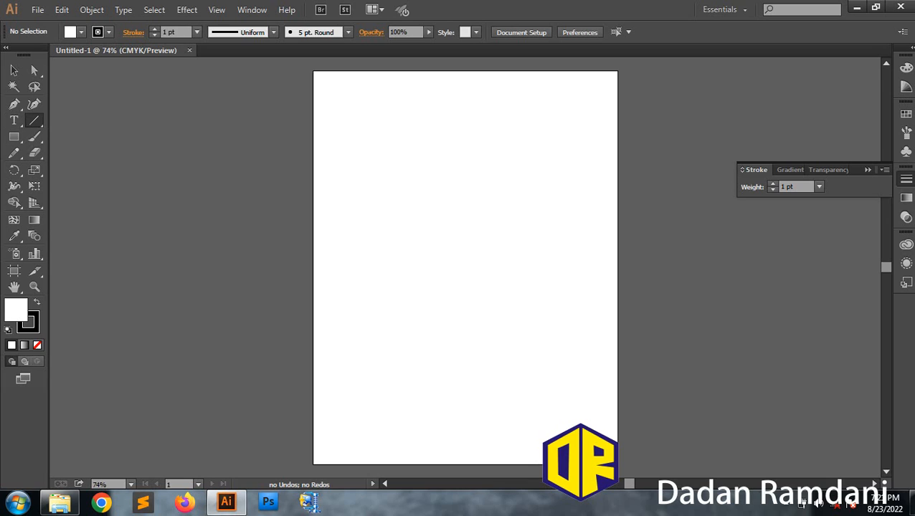
click(34, 137)
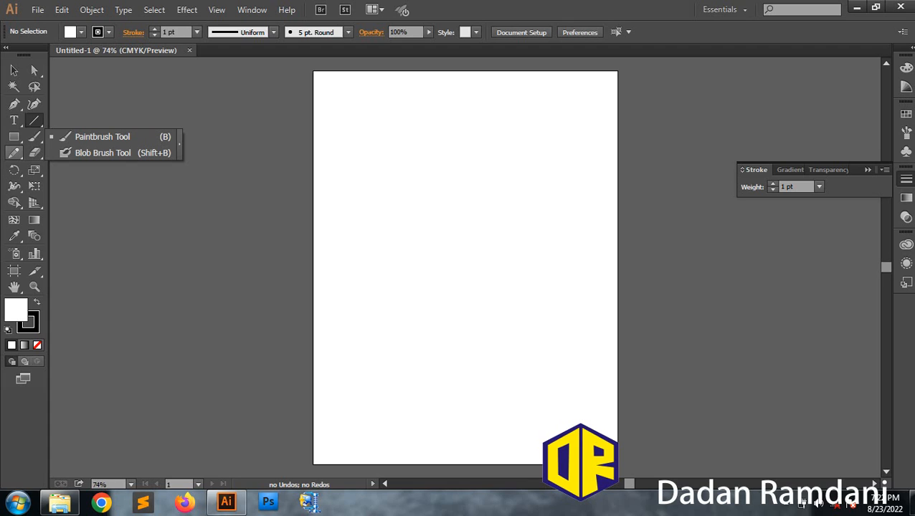
click(14, 153)
click(13, 152)
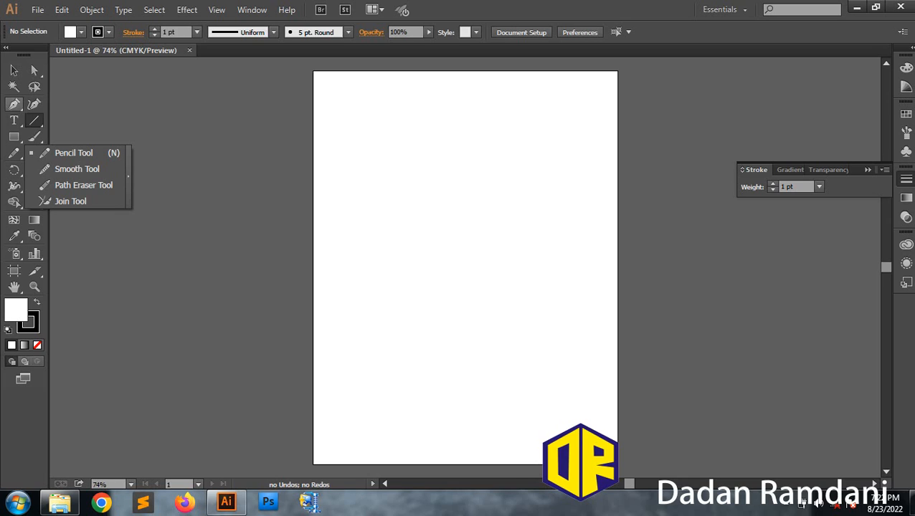
Step: Add the point text "Nama Saya" in the upper-left part of the artboard with the Type tool
click(14, 120)
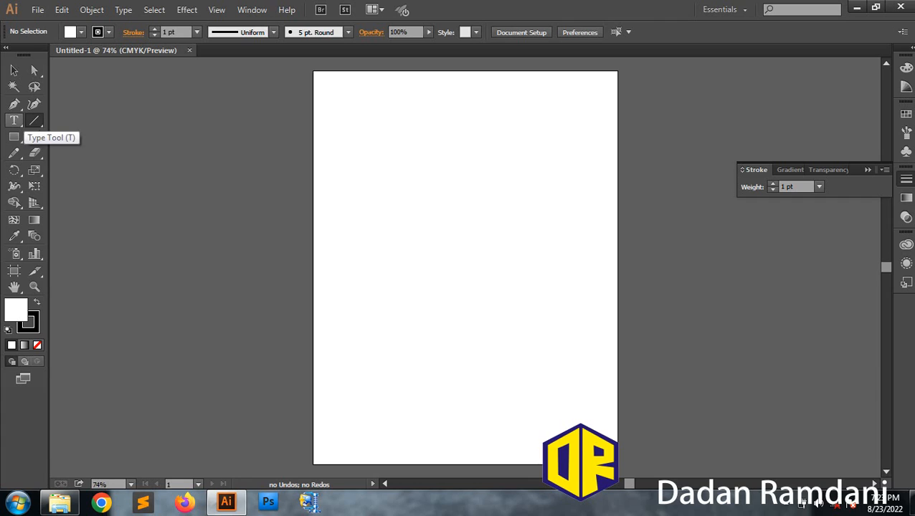
click(14, 121)
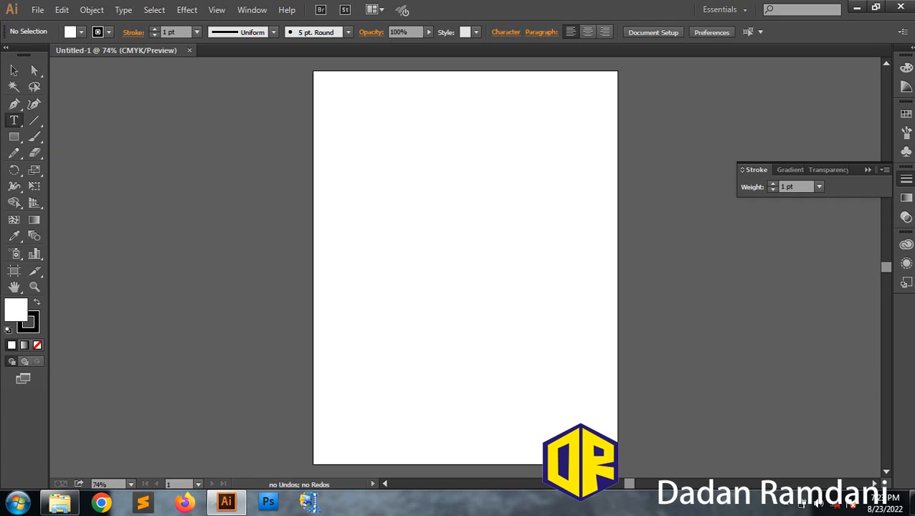
click(367, 217)
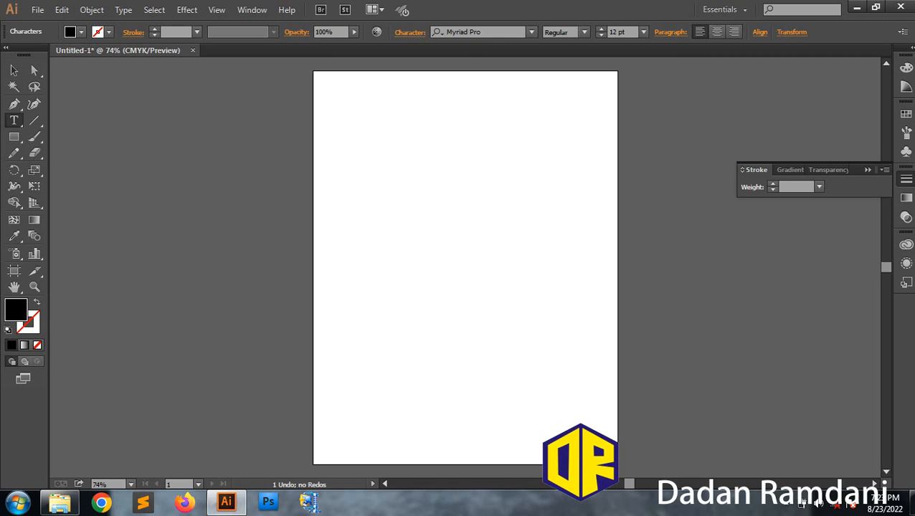
click(368, 214)
text(Nama Saya)
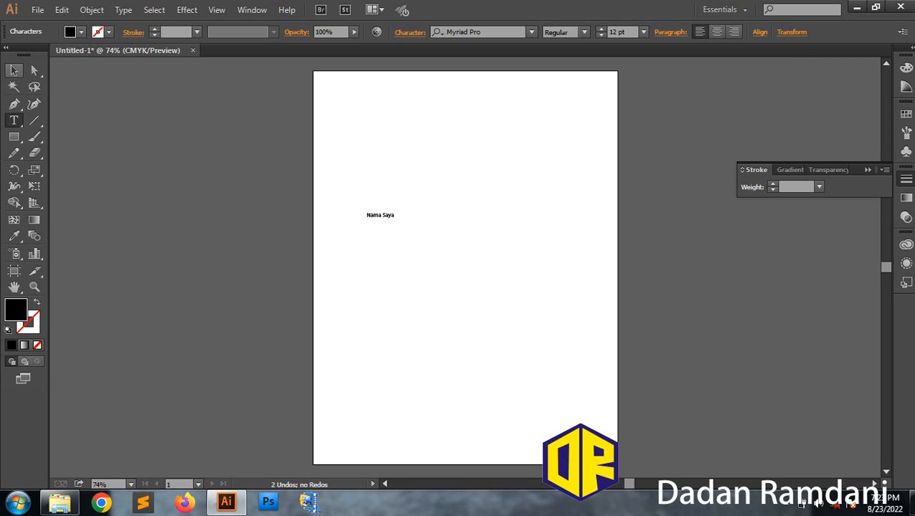
Step: Enlarge the "Nama Saya" text to about 67 pt and move it near the artboard's upper edge
click(14, 70)
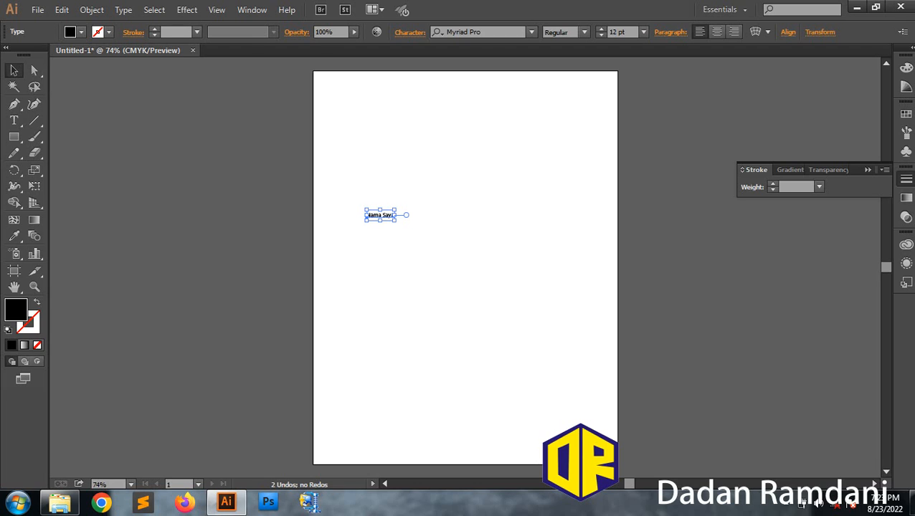
drag(395, 220, 545, 258)
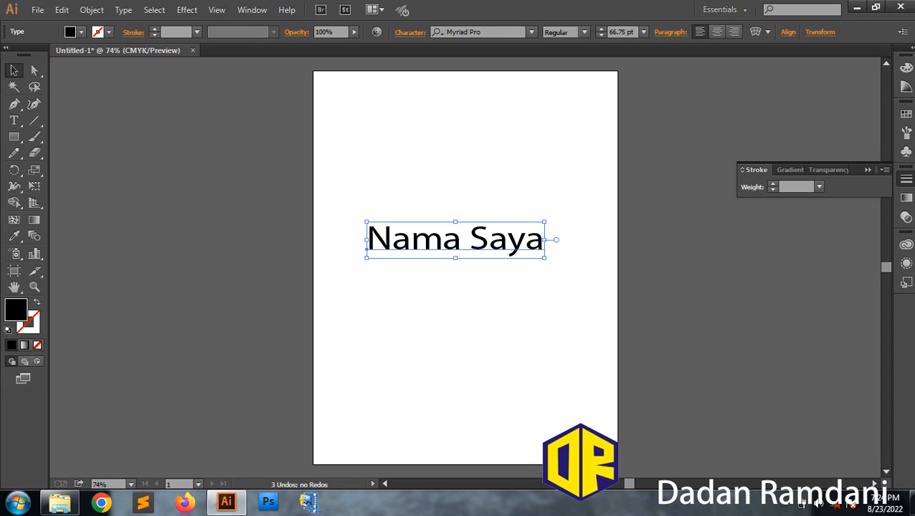
drag(460, 241, 456, 137)
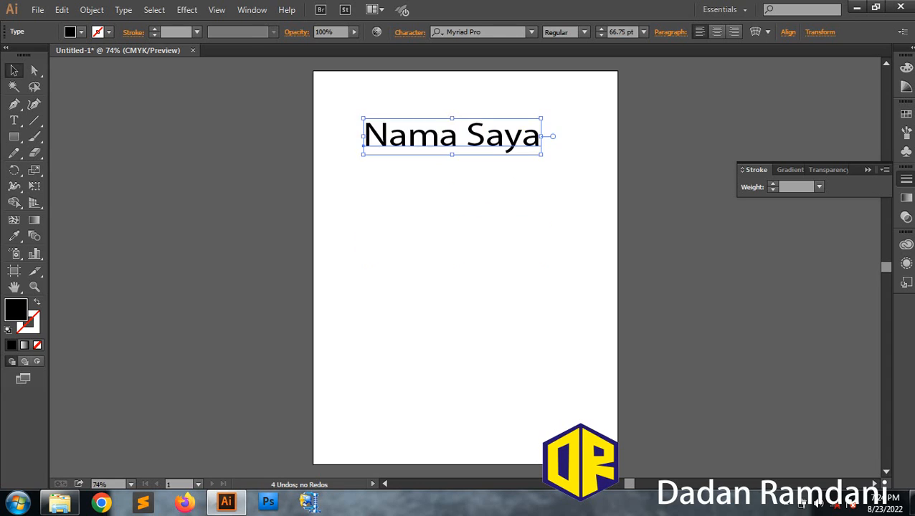
click(14, 120)
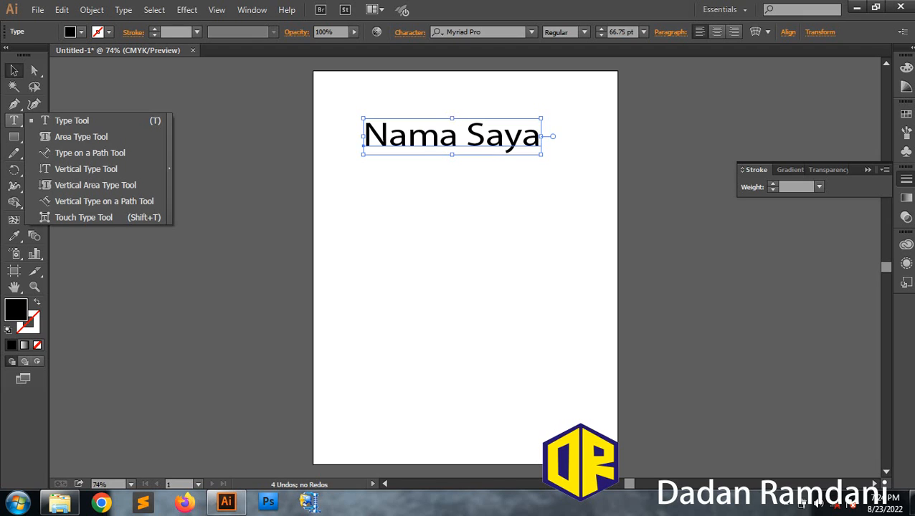
click(81, 136)
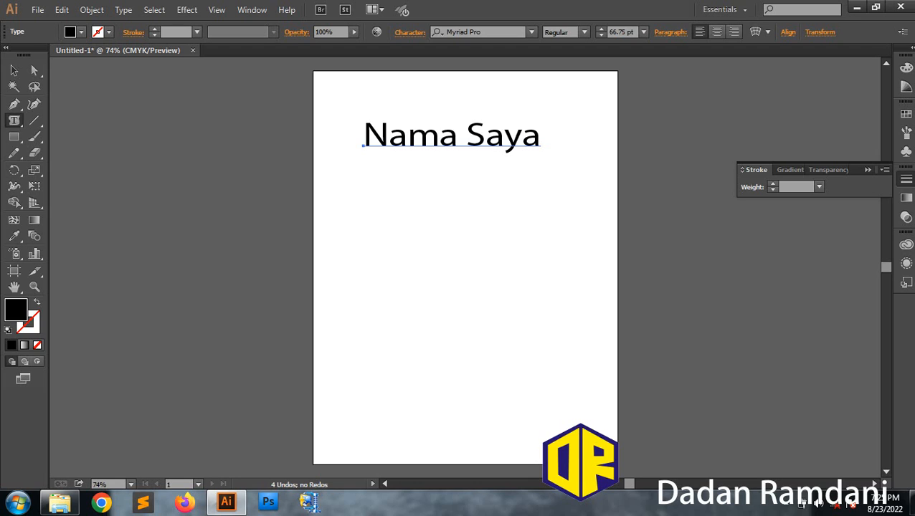
click(588, 268)
Step: Deselect the text and draw a circle below it near the artboard's centre with the Ellipse tool
click(14, 137)
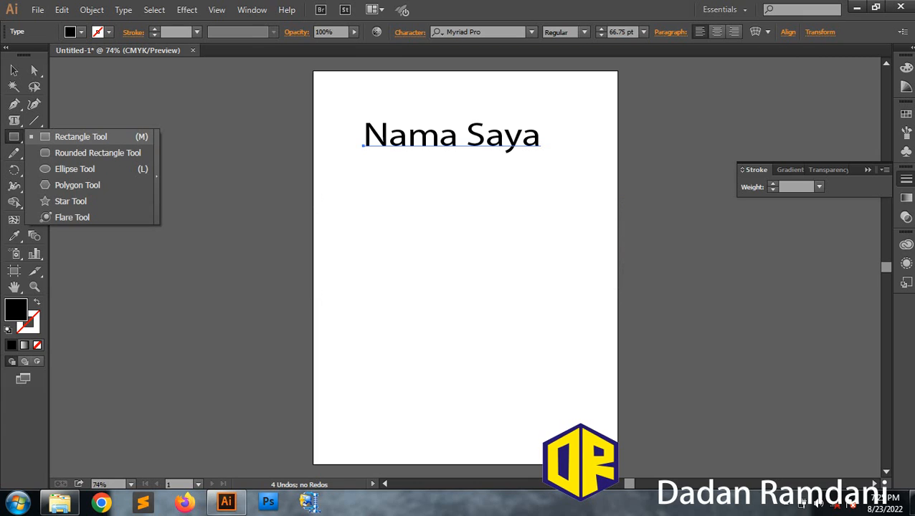
click(75, 169)
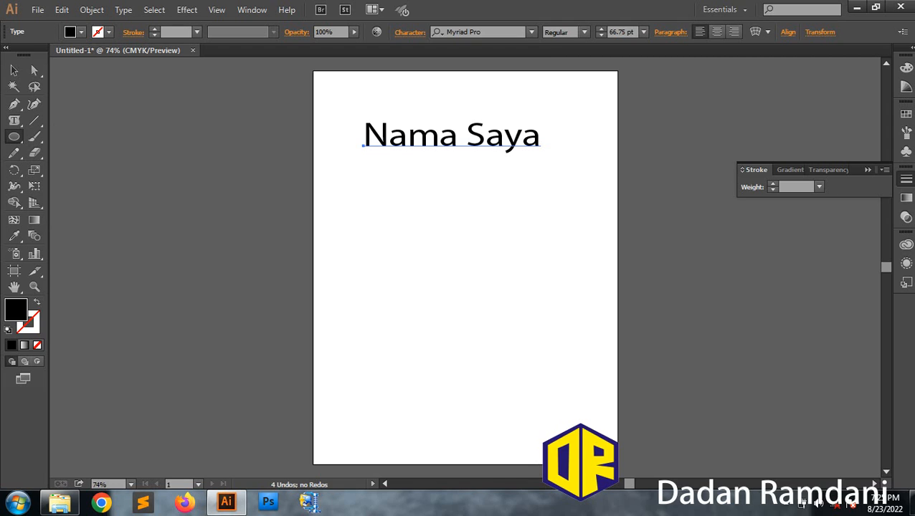
key(ctrl)
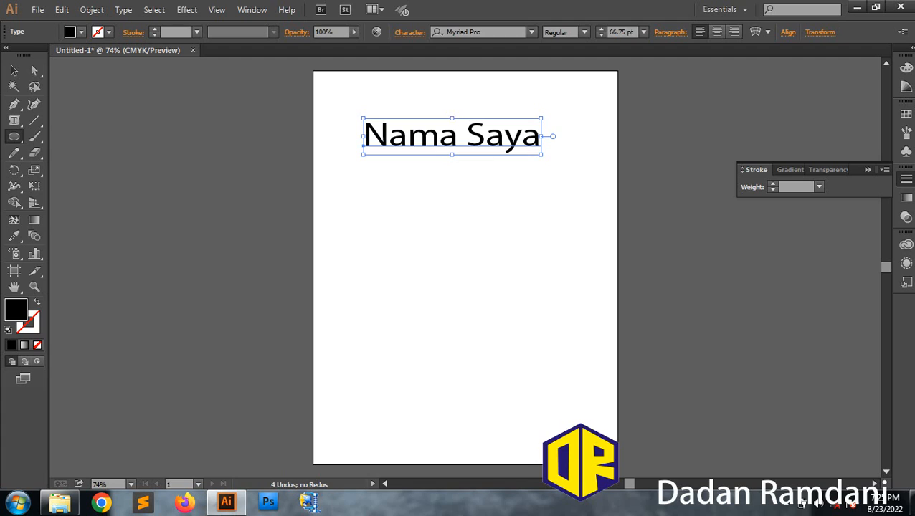
ctrl+click(394, 244)
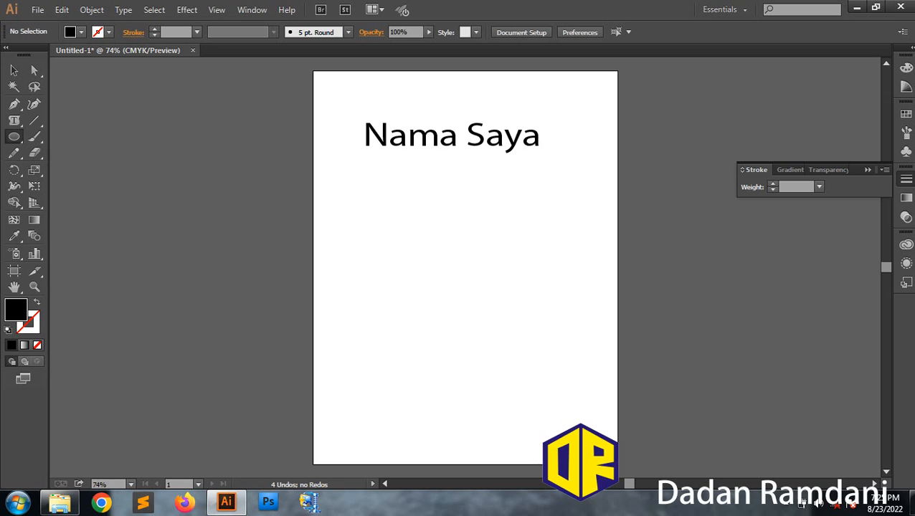
drag(387, 240, 486, 340)
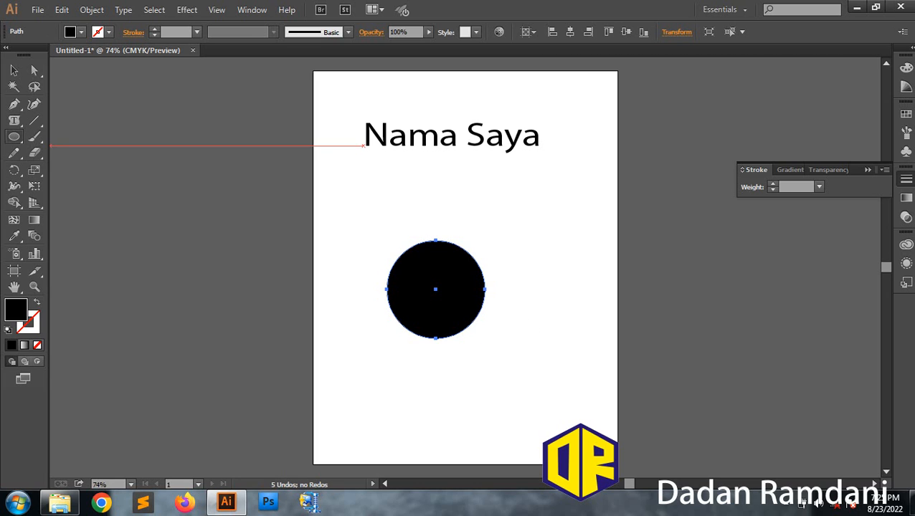
Step: Set the circle's fill to None
click(13, 69)
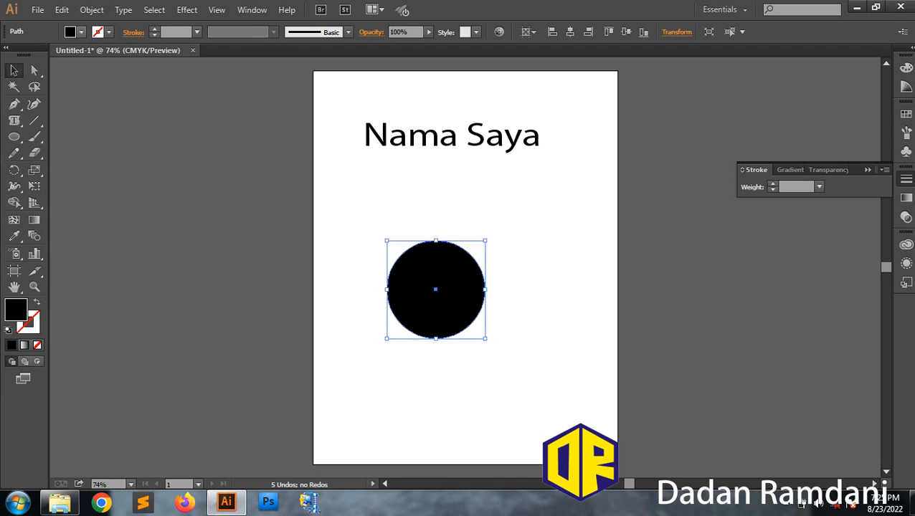
click(75, 32)
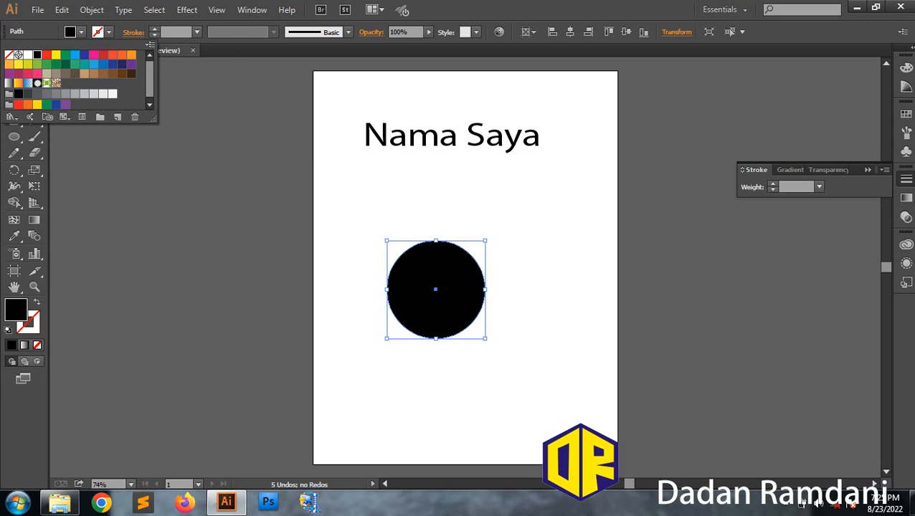
click(8, 55)
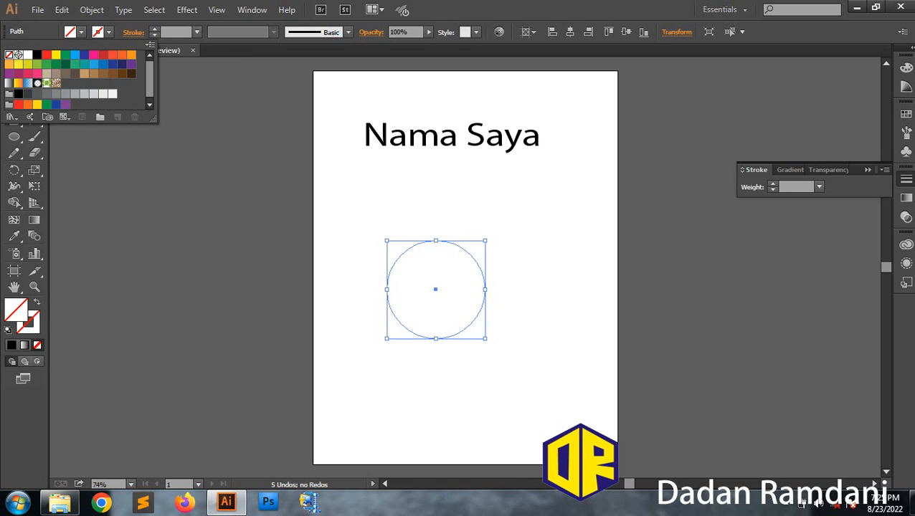
click(82, 32)
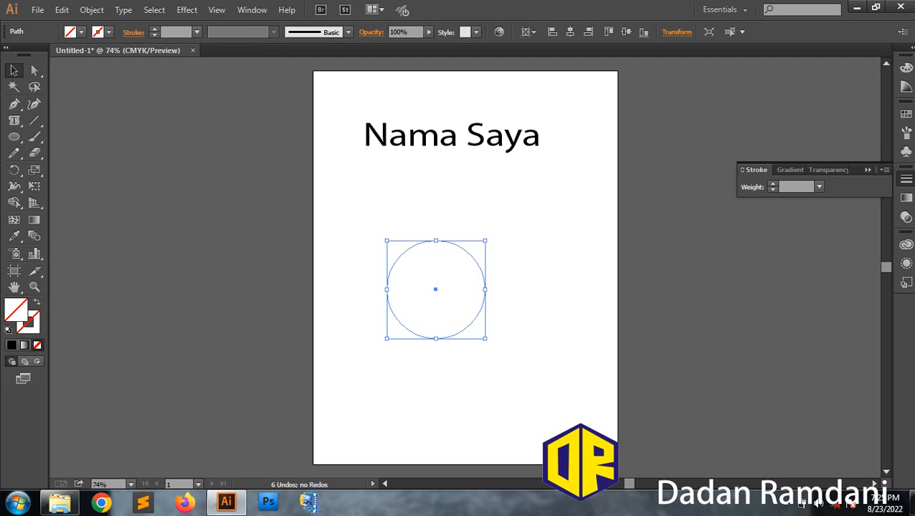
Step: Set the circle's stroke weight to 4 pt
click(906, 179)
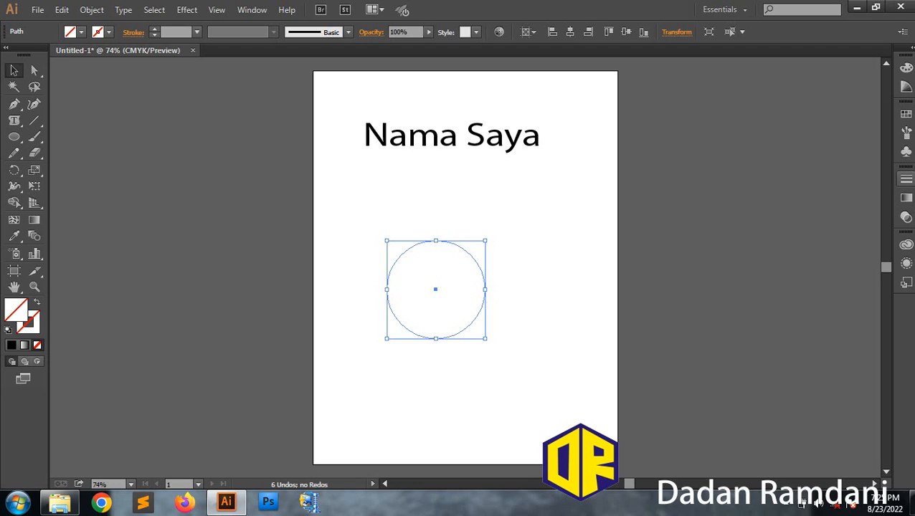
click(906, 178)
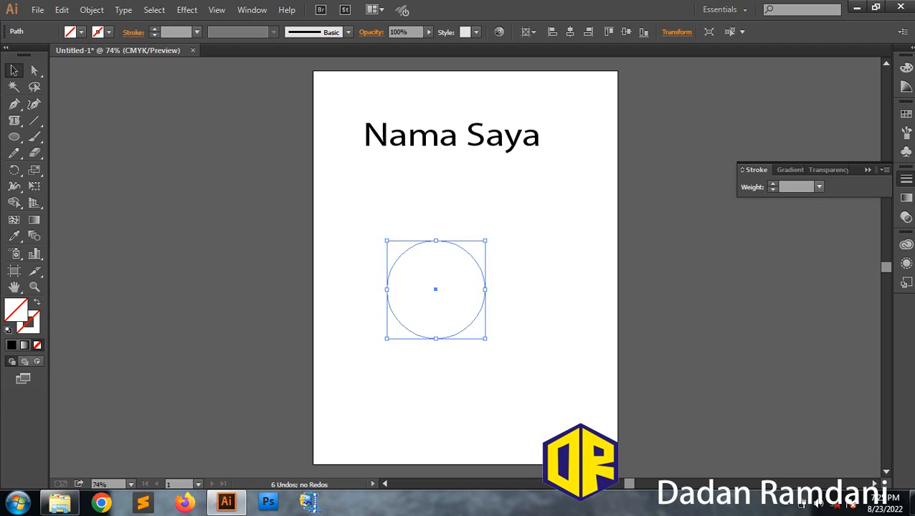
click(819, 186)
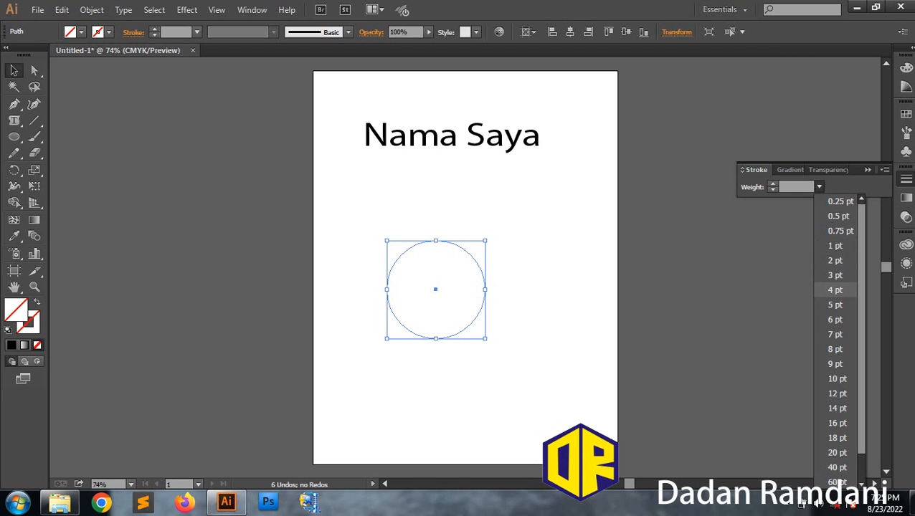
click(835, 290)
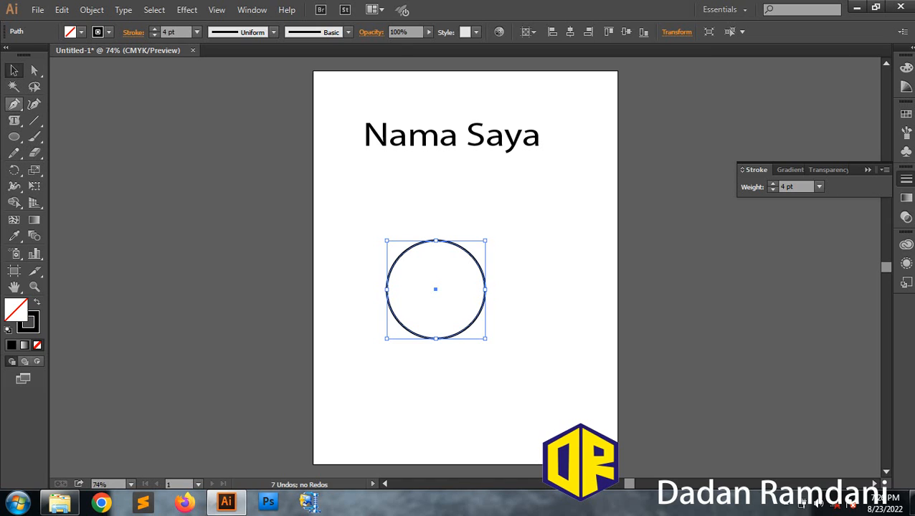
Step: Convert the circle into an area type container with the Area Type tool and enter the text "Contoh Grafis" inside it
drag(14, 120, 71, 135)
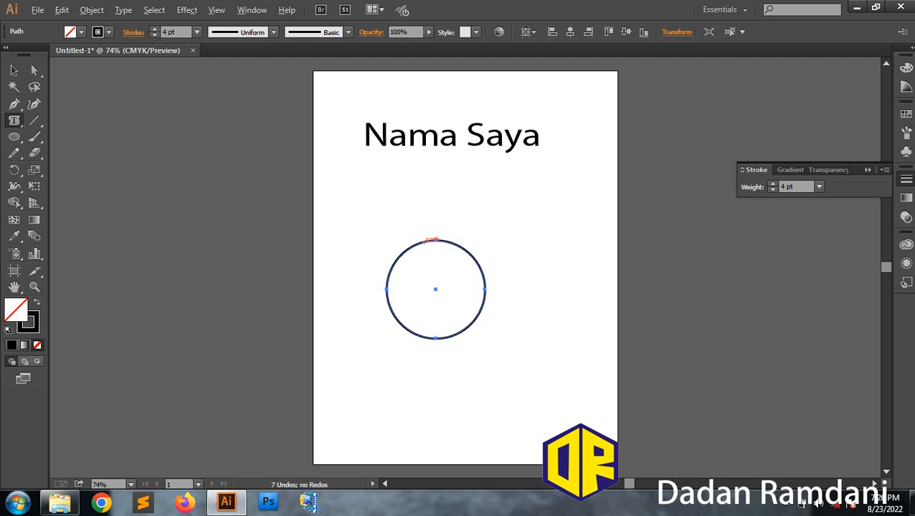
scroll(429, 241, up, 2)
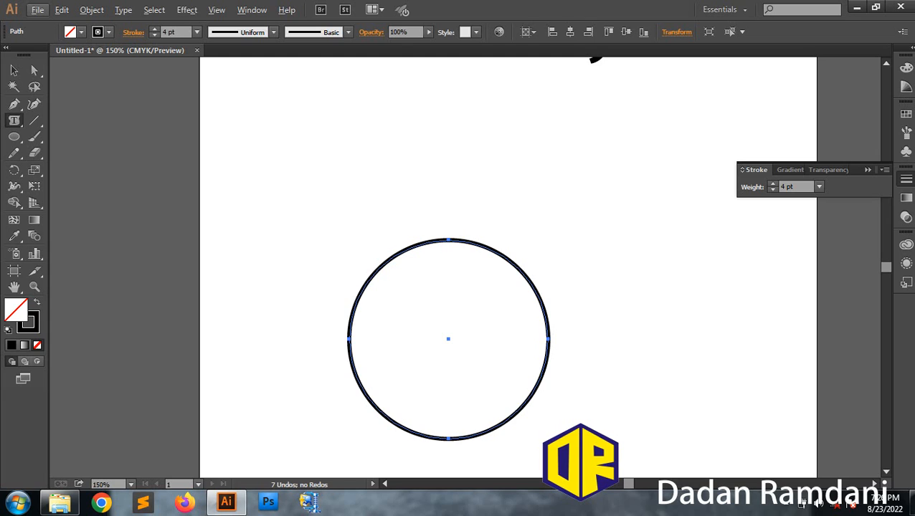
click(448, 239)
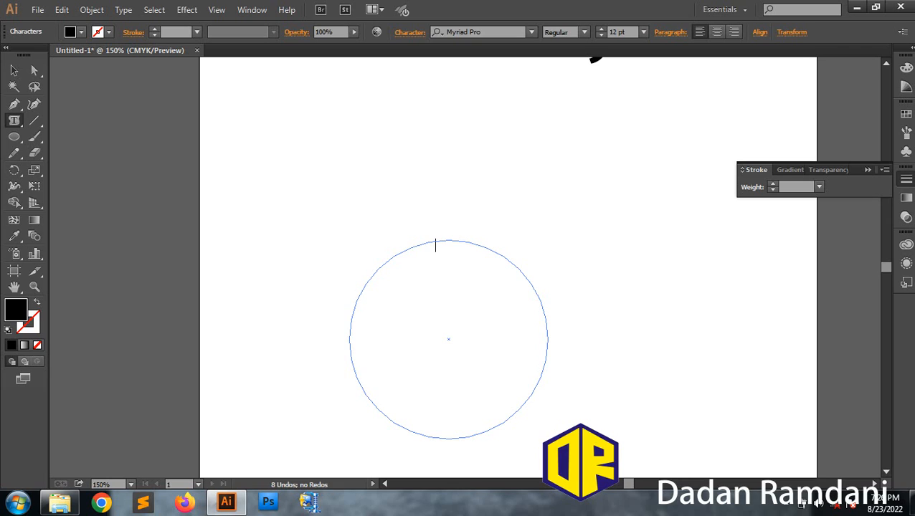
text(co)
key(BackSpace)
key(BackSpace)
text(contp)
key(BackSpace)
text(oh)
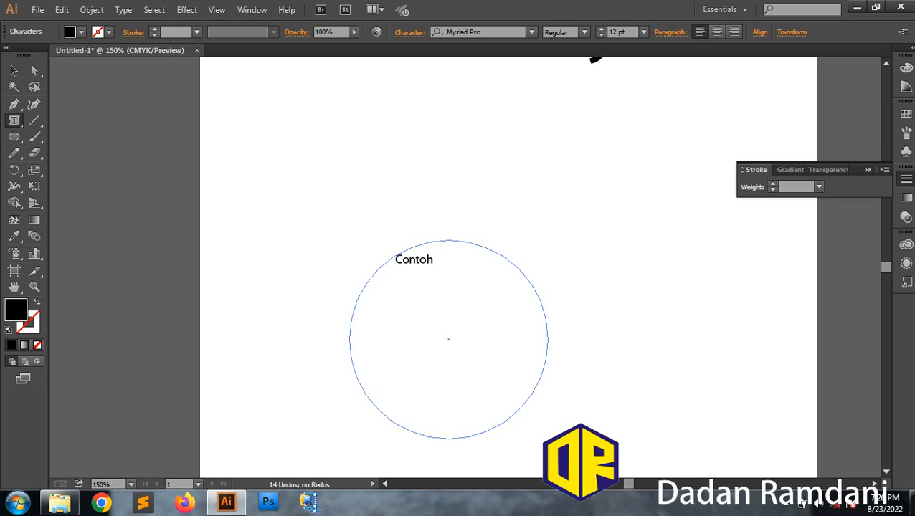
text(T)
key(BackSpace)
text(Grafis)
click(14, 70)
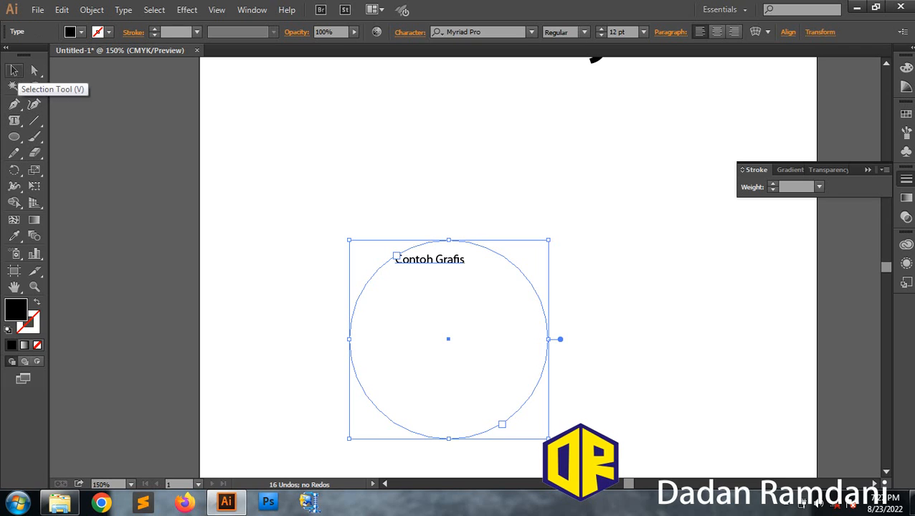
click(13, 120)
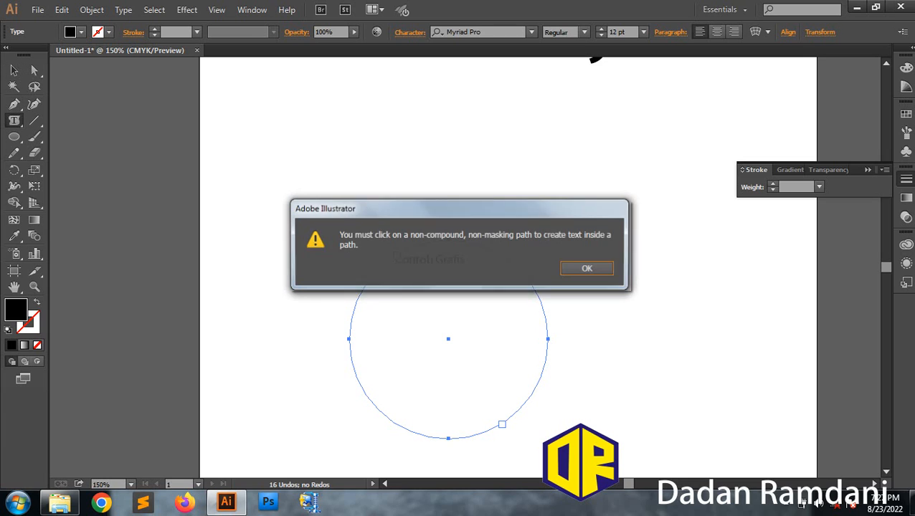
click(588, 269)
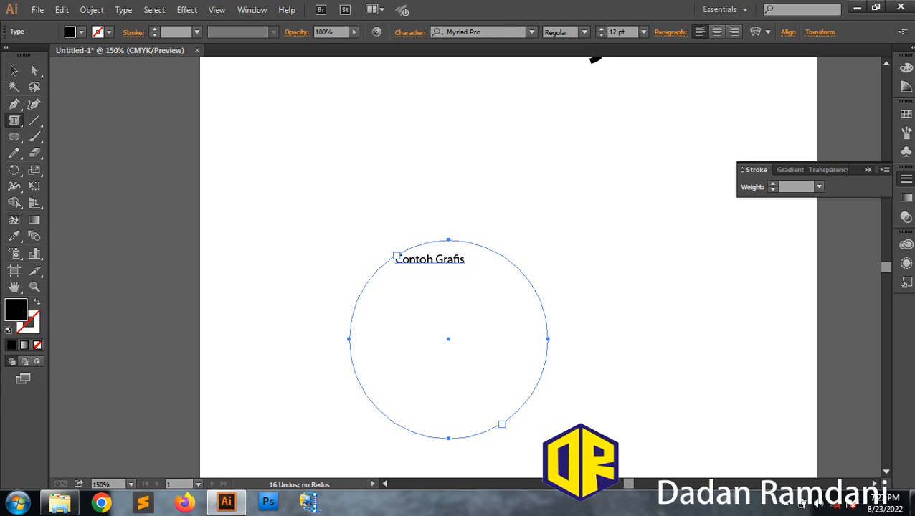
click(497, 248)
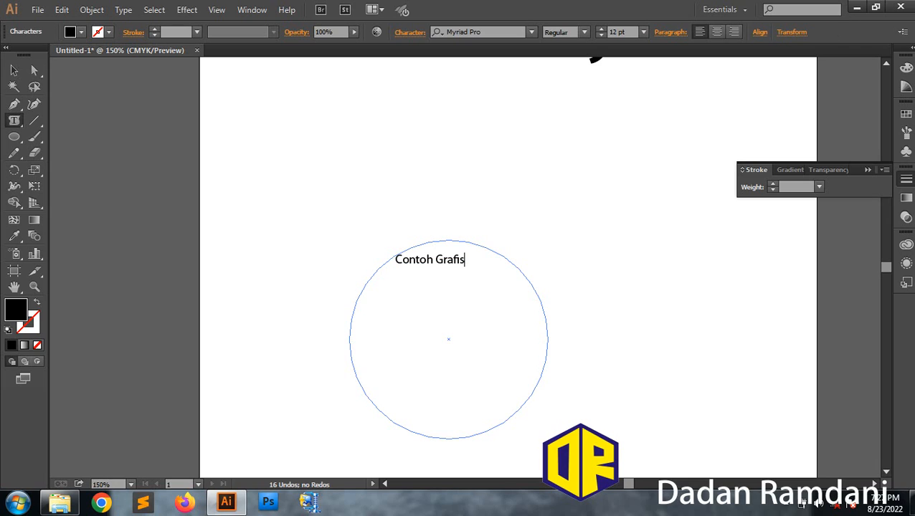
click(424, 260)
click(14, 121)
click(14, 69)
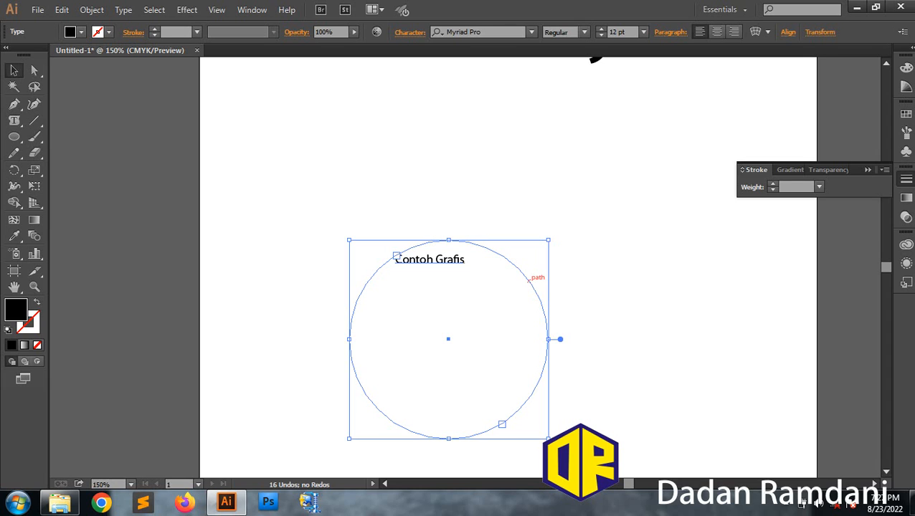
Step: Move the "Contoh Grafis" area text up to just below "Nama Saya" and deselect it
drag(529, 280, 588, 117)
key(ctrl+shift+a)
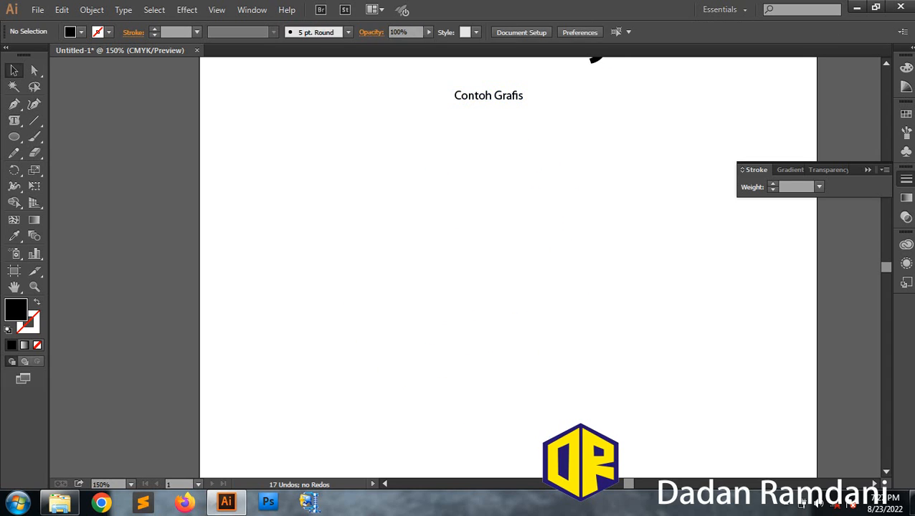
scroll(508, 265, down, 3)
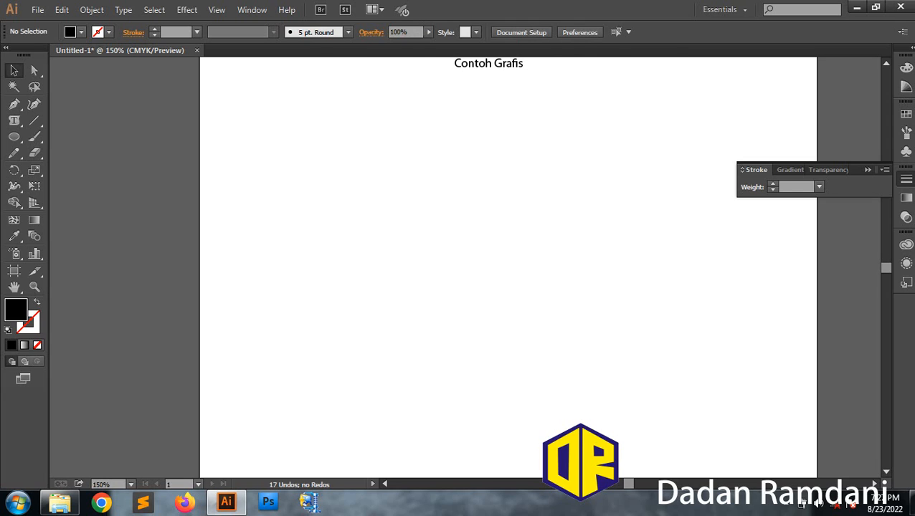
scroll(508, 265, up, 4)
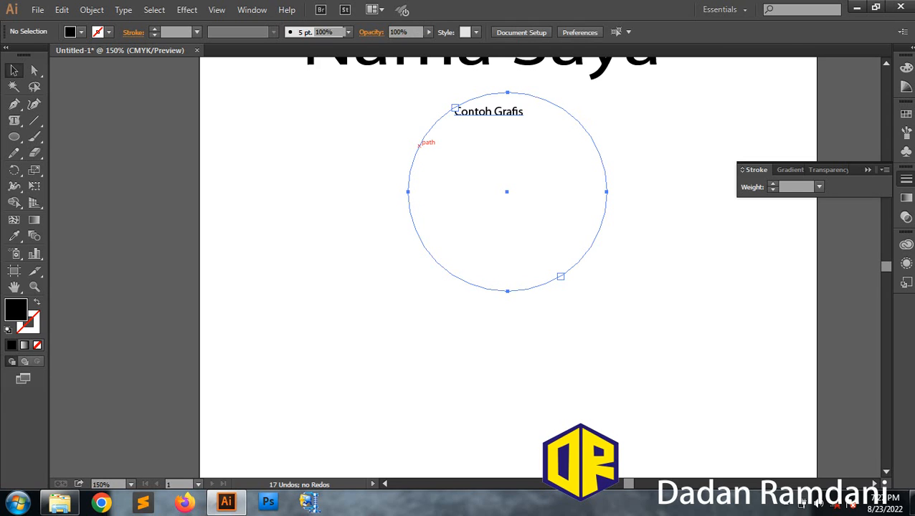
Step: Apply a 2 pt stroke to the "Contoh Grafis" area text and deselect it
click(420, 142)
click(819, 187)
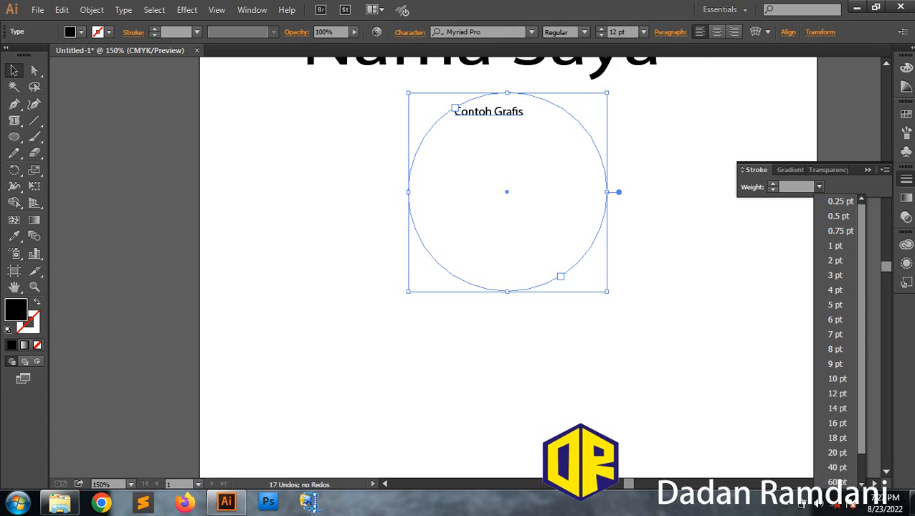
click(828, 260)
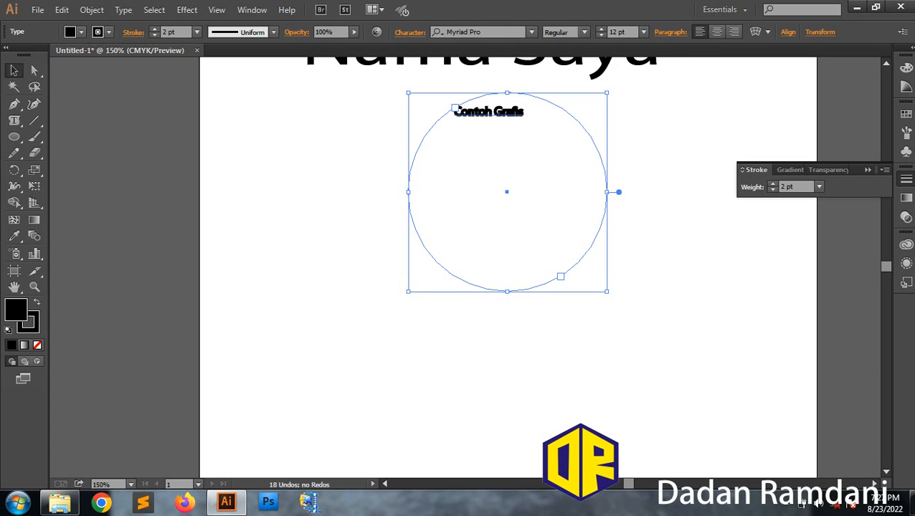
key(ctrl+shift+a)
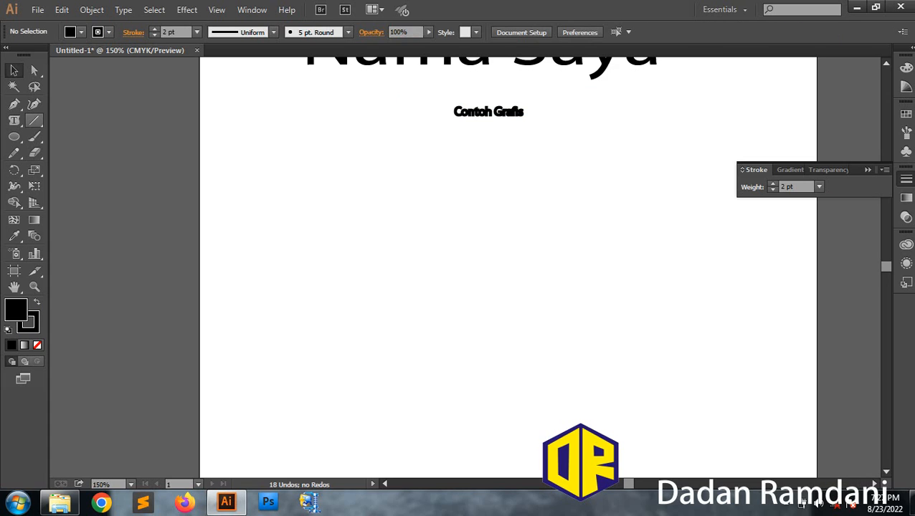
Step: Draw a smaller circle below and to the left of "Contoh Grafis" and set its fill to None
click(14, 120)
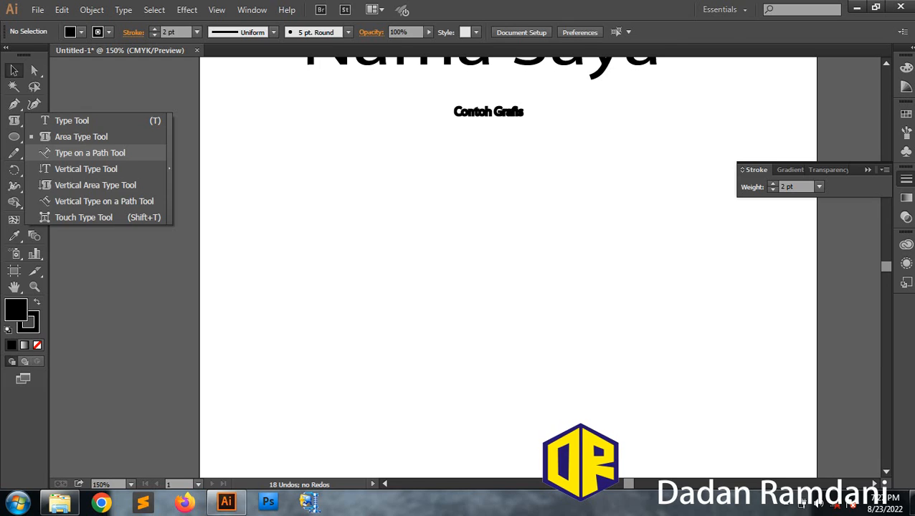
click(90, 152)
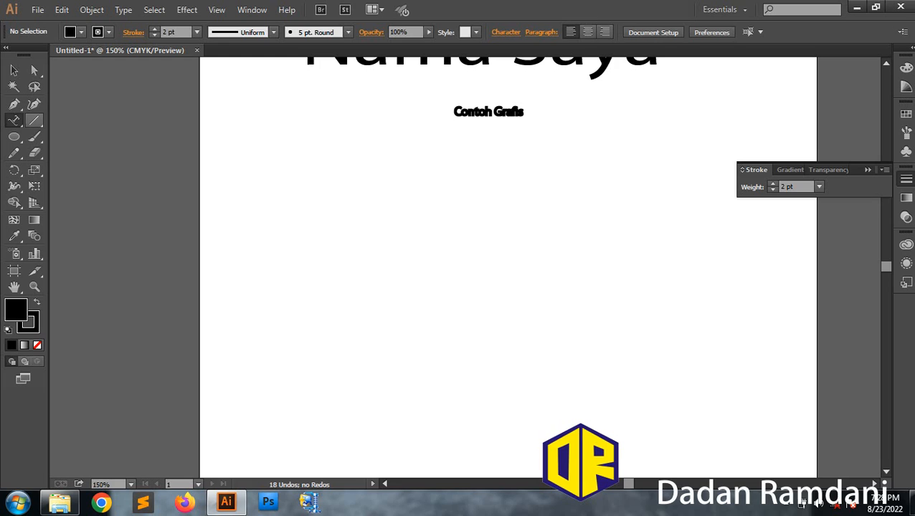
click(14, 136)
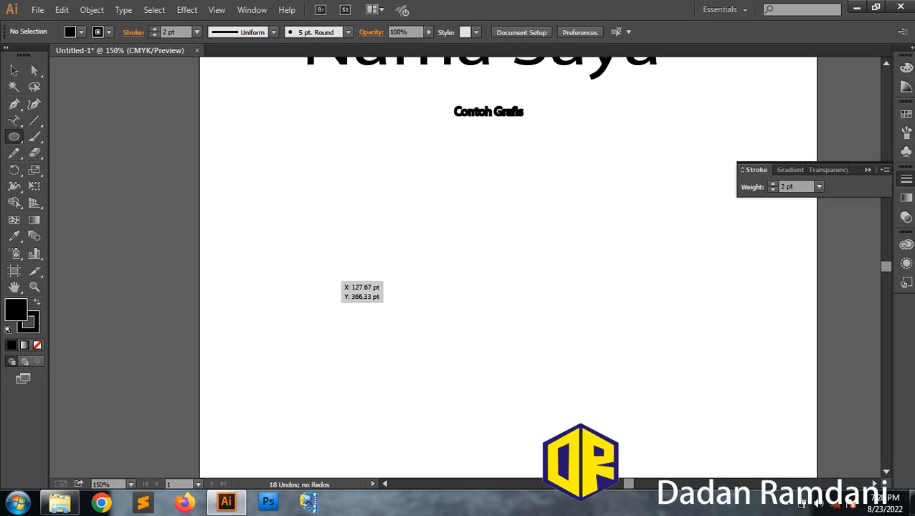
drag(329, 280, 441, 393)
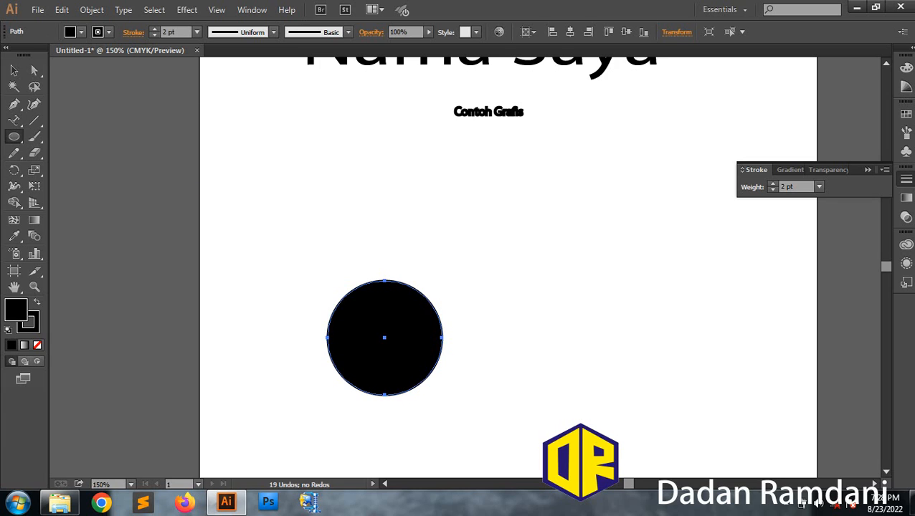
click(81, 33)
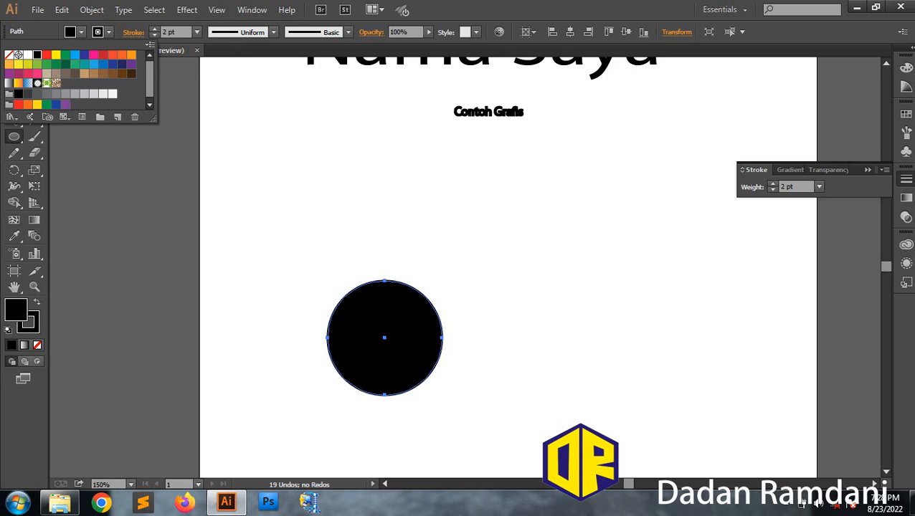
click(9, 55)
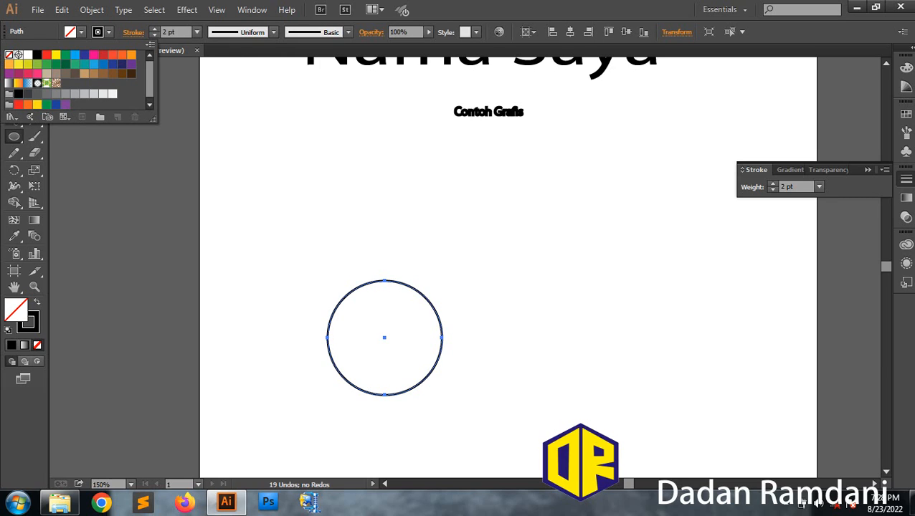
key(Escape)
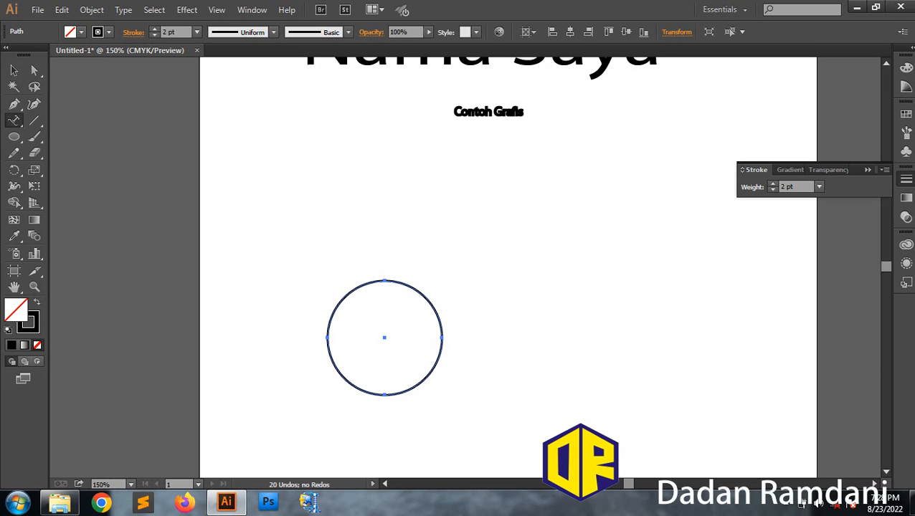
Step: Add the text "contoh grafis" along the new circle with the Type on a Path tool, starting at its lowest point
scroll(348, 379, up, 2)
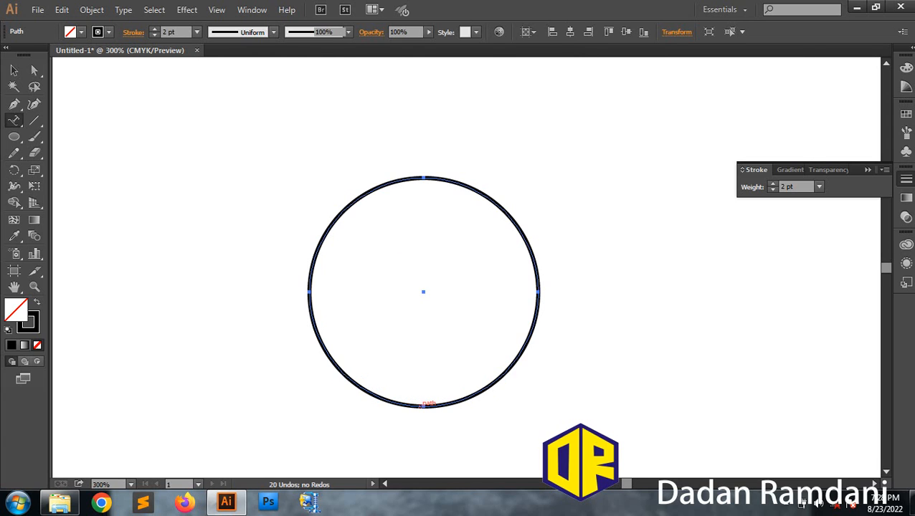
click(423, 406)
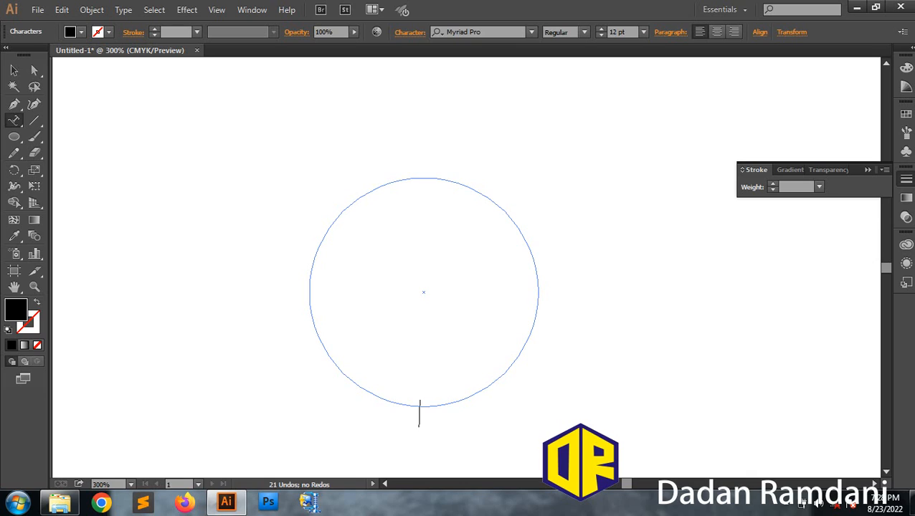
text(conto)
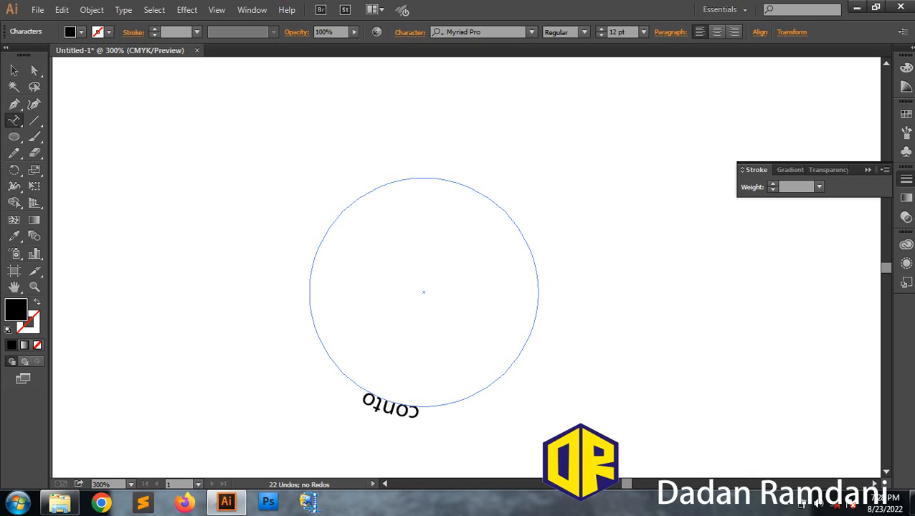
text(h gra)
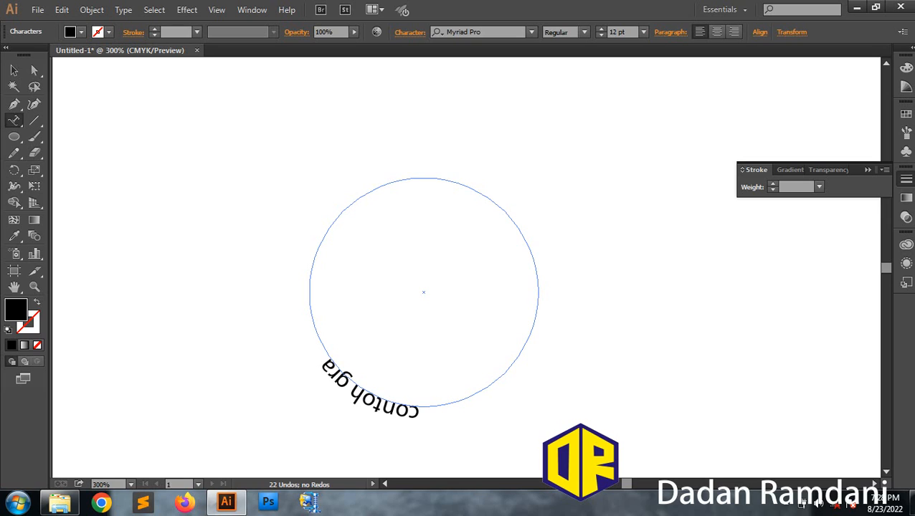
text(fis)
click(14, 70)
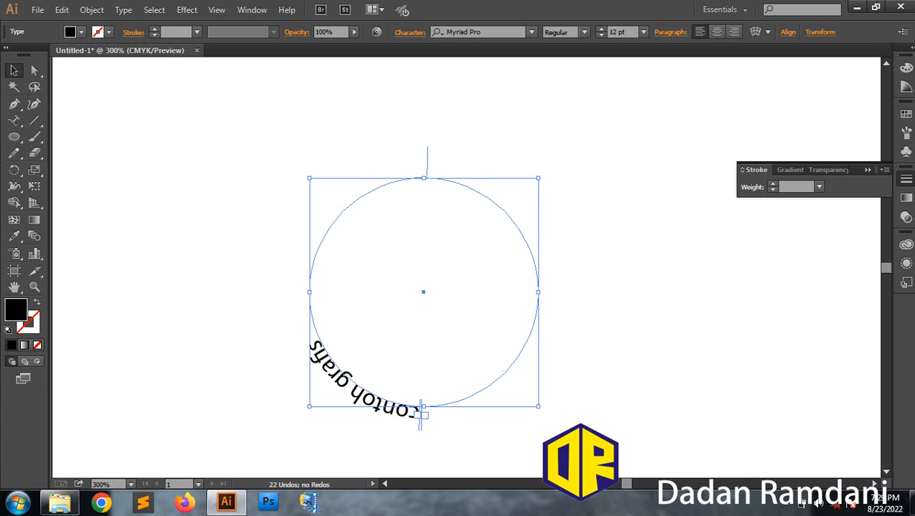
Step: Select both the area text and the path text, nudge them slightly to the right, and deselect them
key(ctrl+minus)
key(ctrl+minus)
key(ctrl+minus)
key(ctrl+minus)
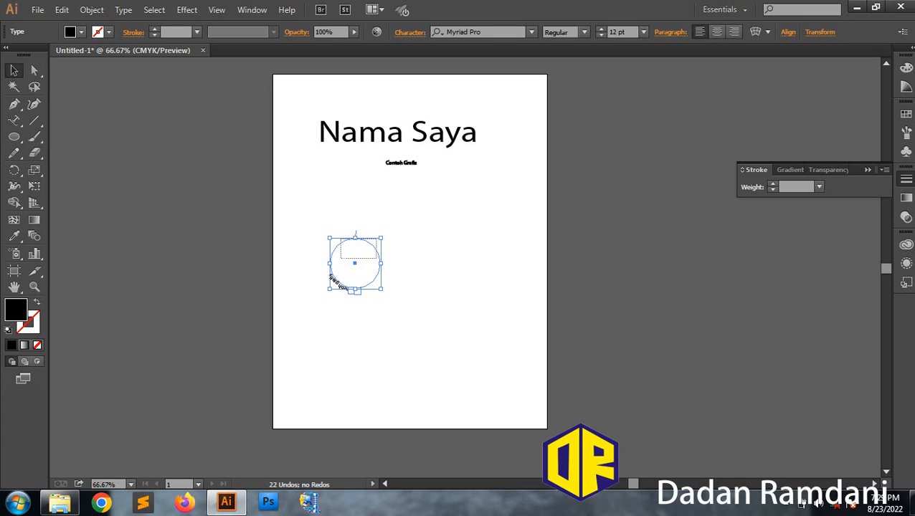
drag(313, 223, 438, 336)
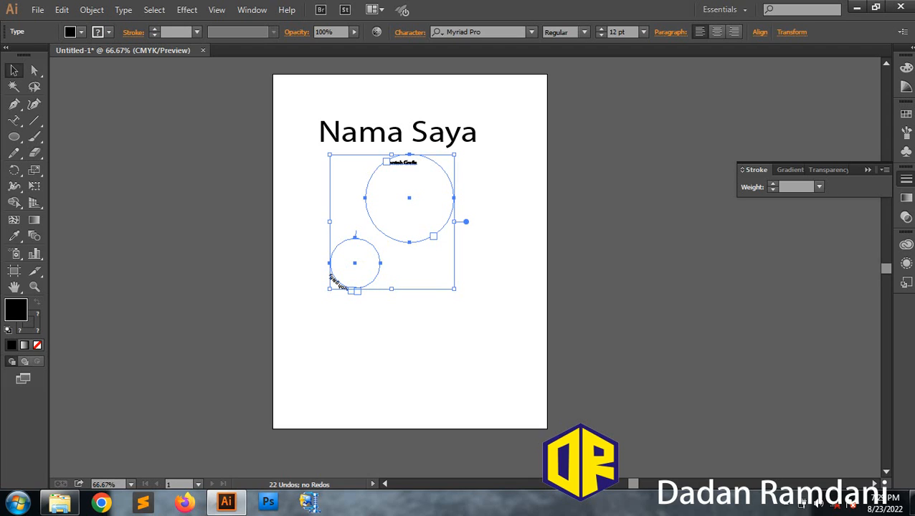
key(Right)
key(Right)
key(Right)
key(Right)
key(Right)
key(Right)
key(Right)
key(Right)
key(Right)
key(Right)
key(Right)
key(Right)
key(Right)
key(Right)
key(Right)
key(Right)
key(Right)
key(Right)
key(Right)
key(Right)
key(Right)
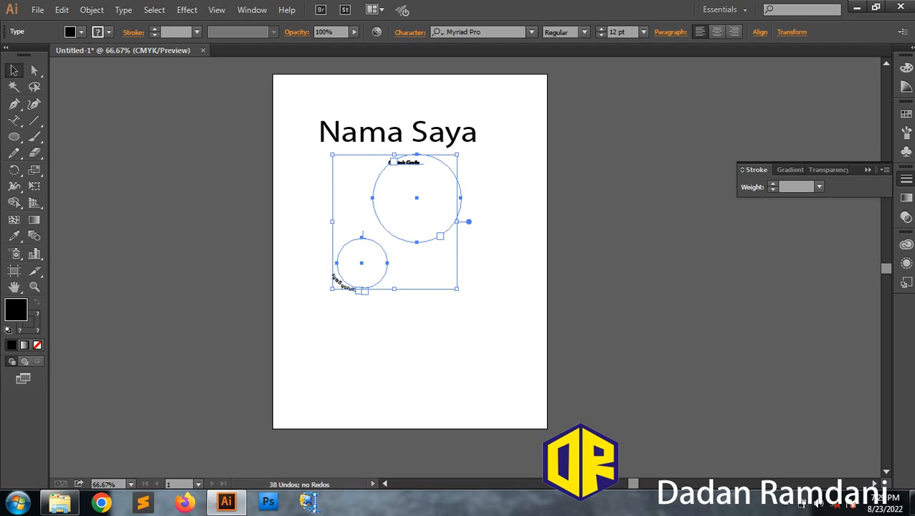
key(ctrl+shift+a)
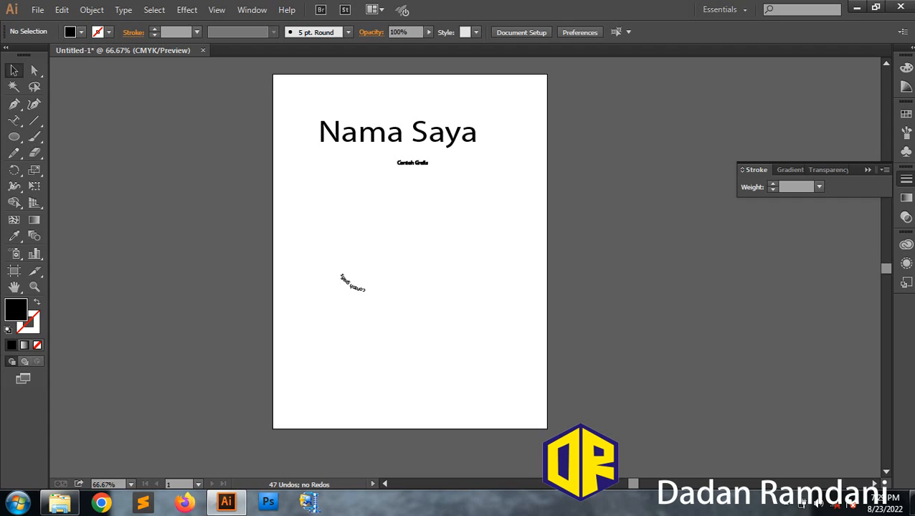
Step: Choose the Vertical Type tool, then draw a small circle to the right of the curved "contoh grafis" text with the Ellipse tool
click(14, 120)
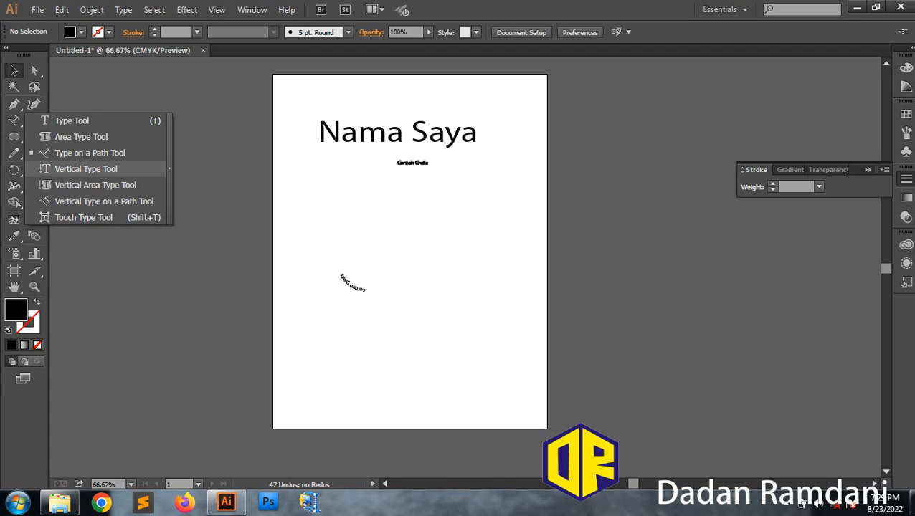
click(86, 169)
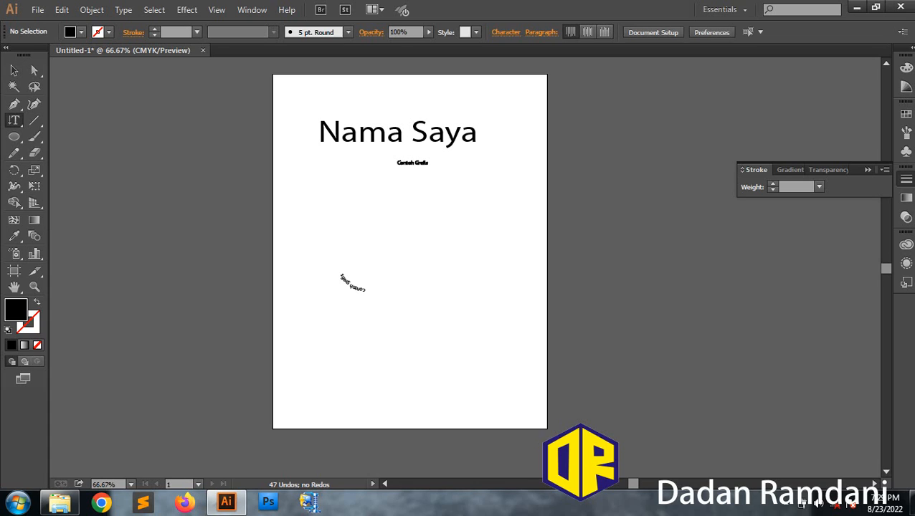
click(14, 136)
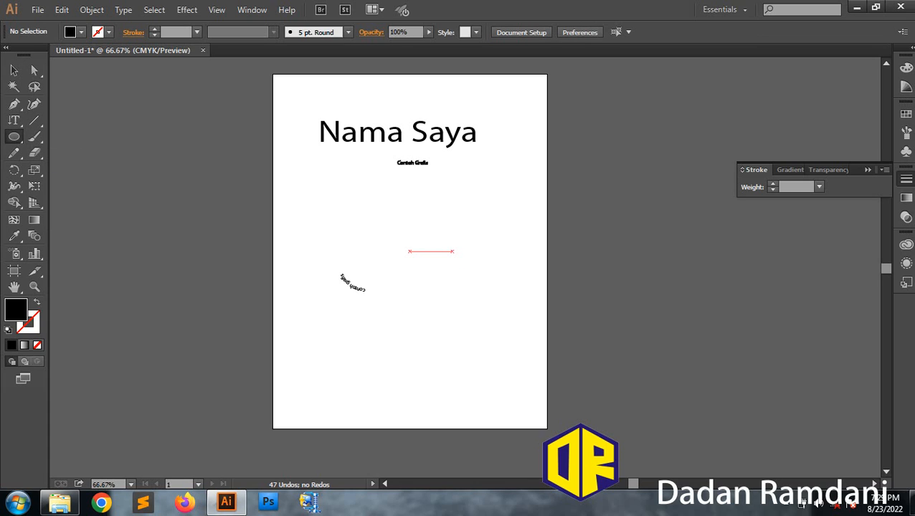
drag(452, 251, 509, 313)
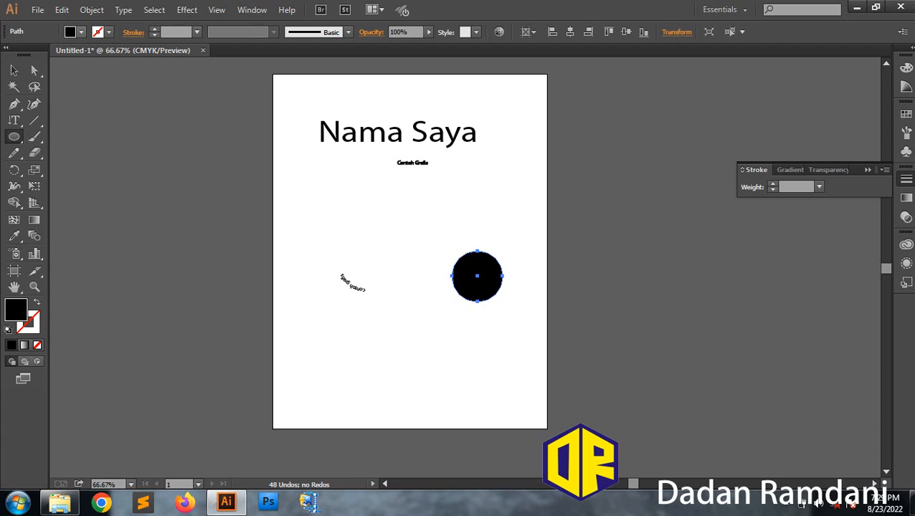
Step: Set the new circle's fill to None and its stroke weight to 4 pt
click(81, 31)
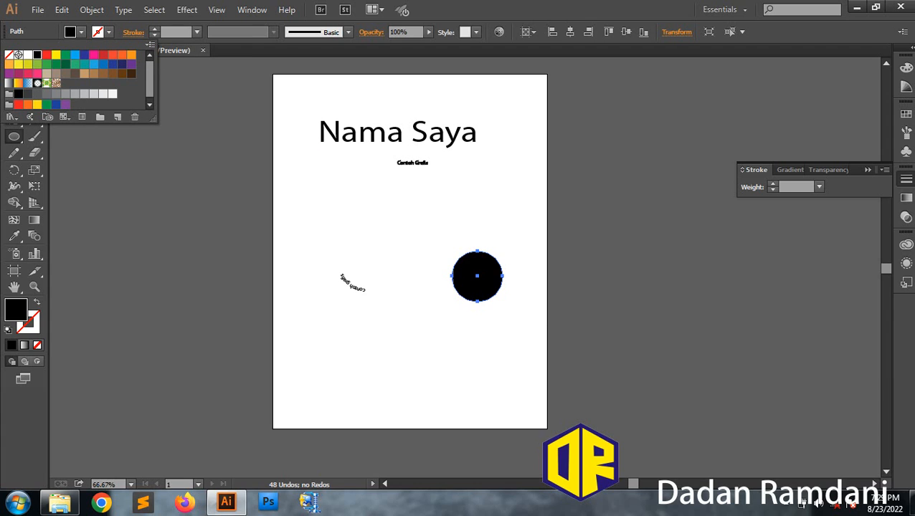
click(8, 54)
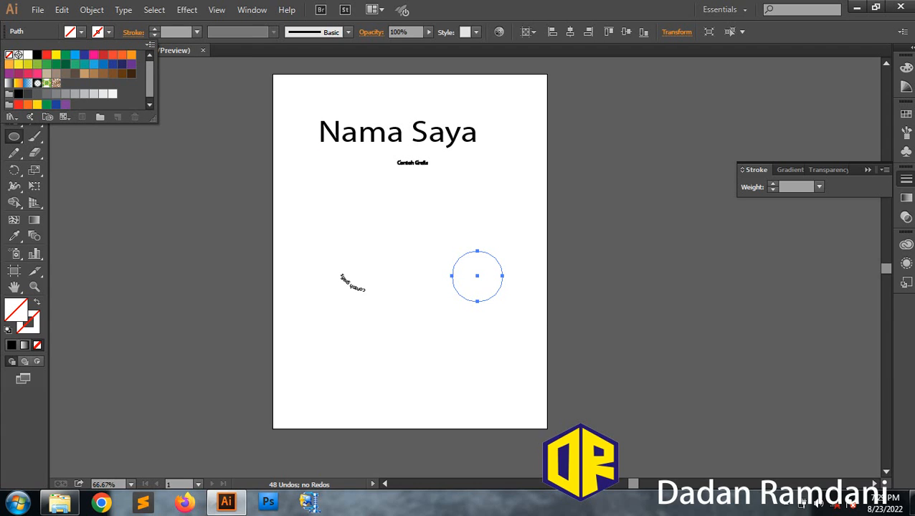
key(Escape)
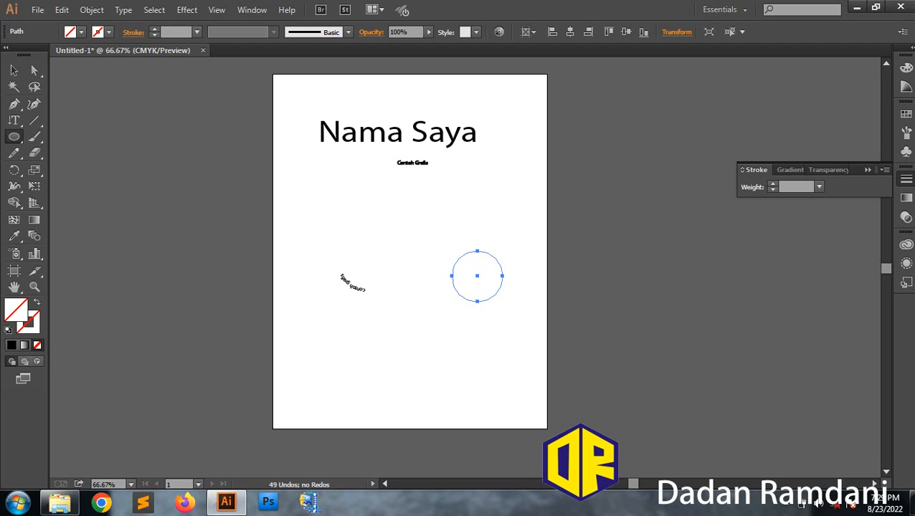
click(819, 186)
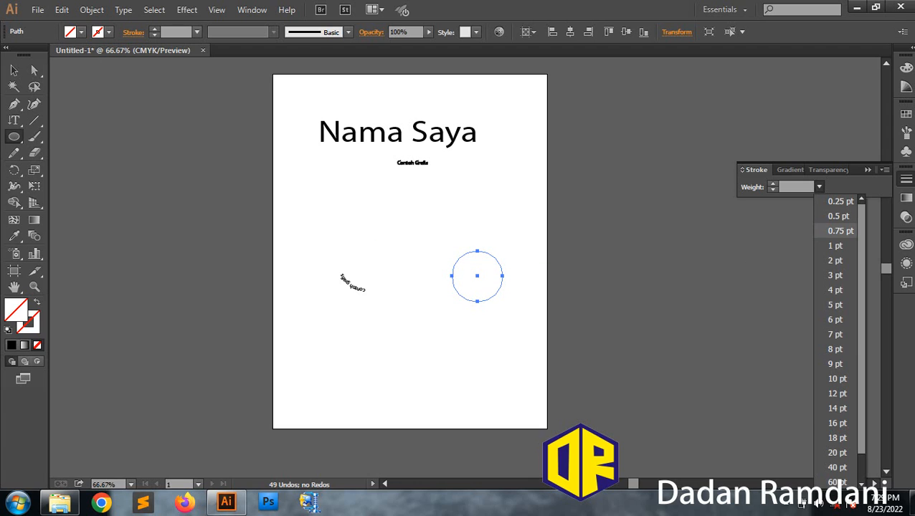
click(836, 290)
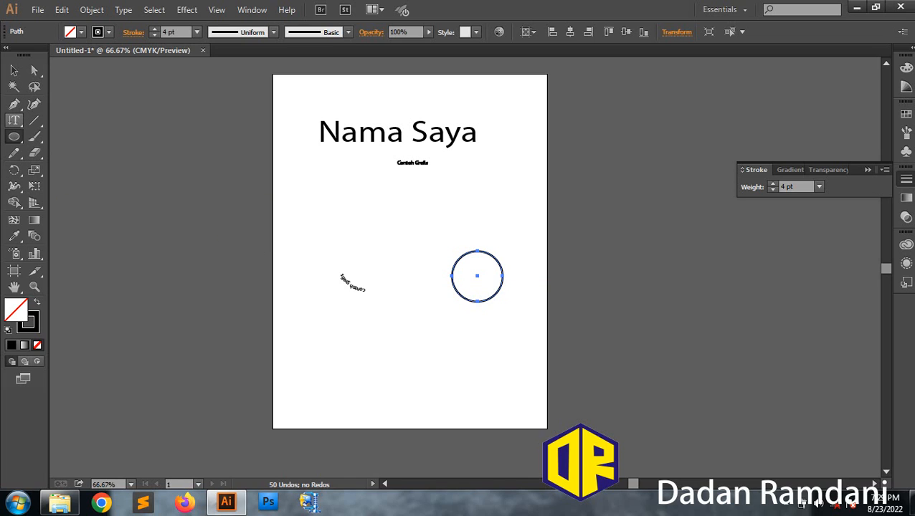
Step: Add the text "contoh" inside the circle with the Vertical Type tool, and move the text object up and to the left
click(14, 120)
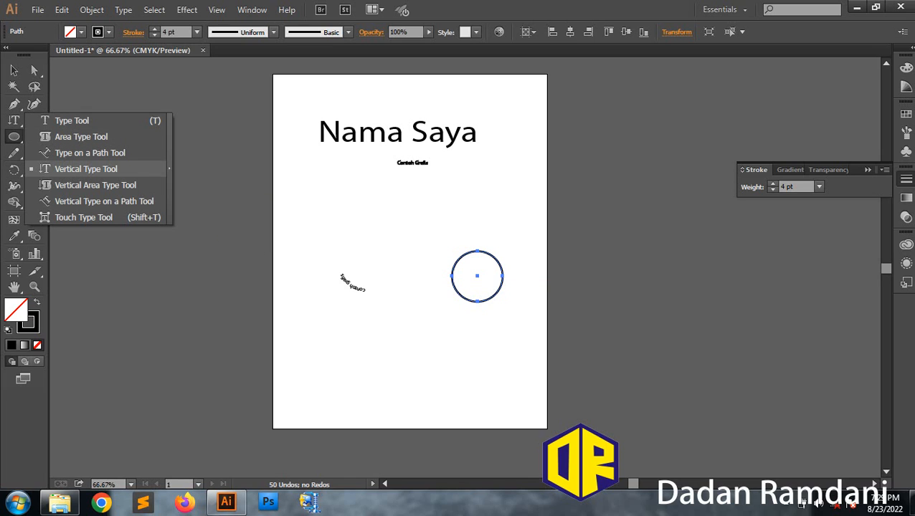
click(85, 169)
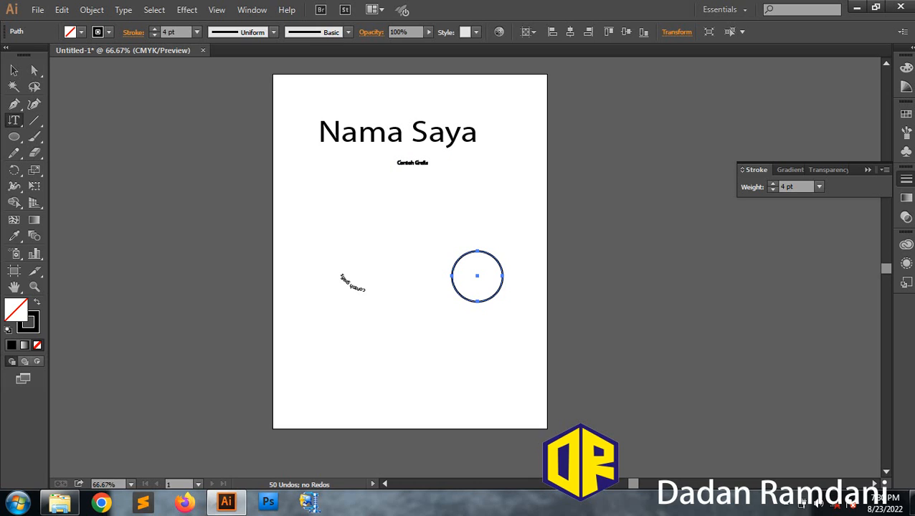
scroll(465, 264, up, 3)
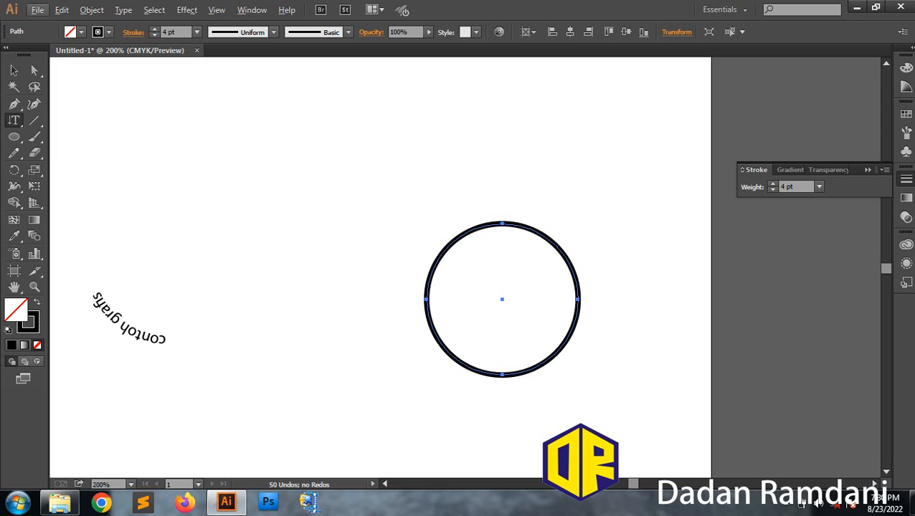
alt+click(578, 288)
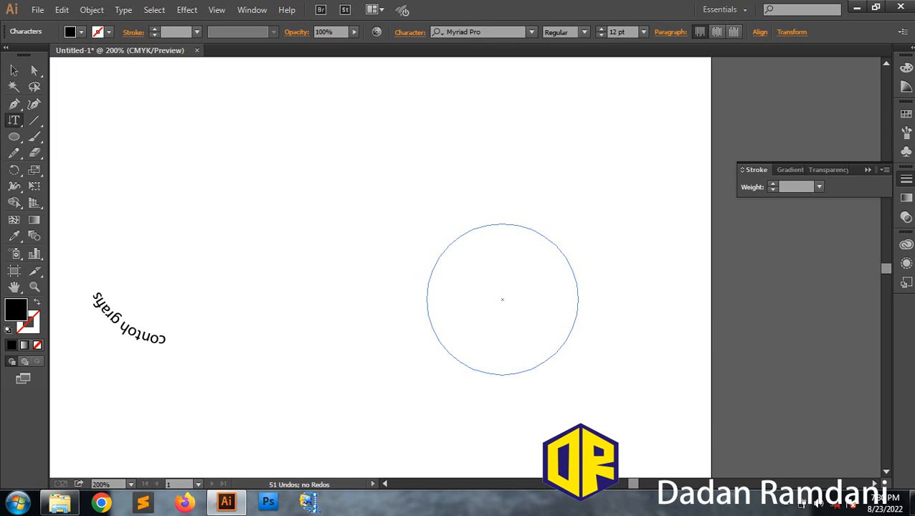
text(contoh)
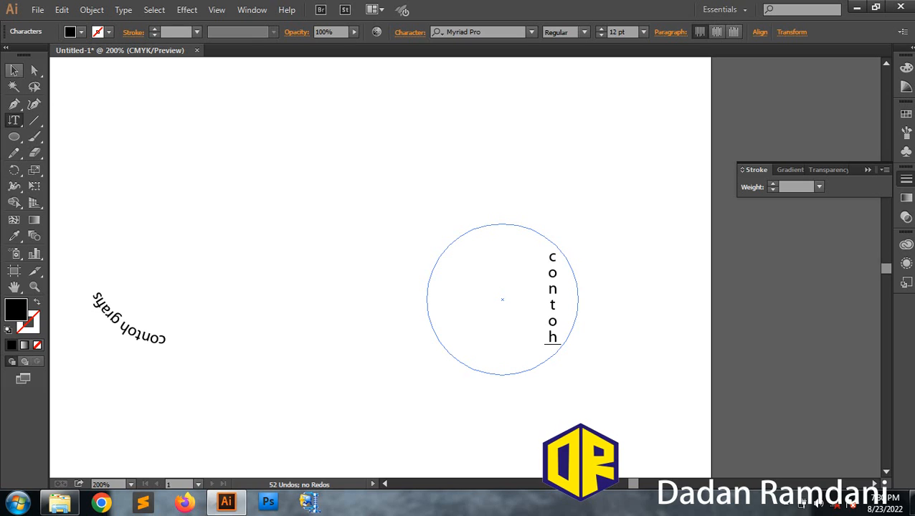
click(14, 69)
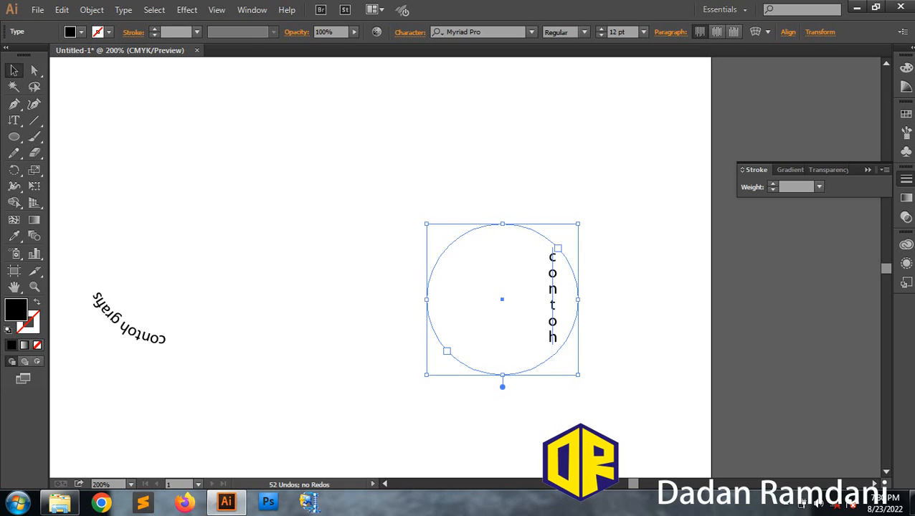
drag(434, 273, 326, 234)
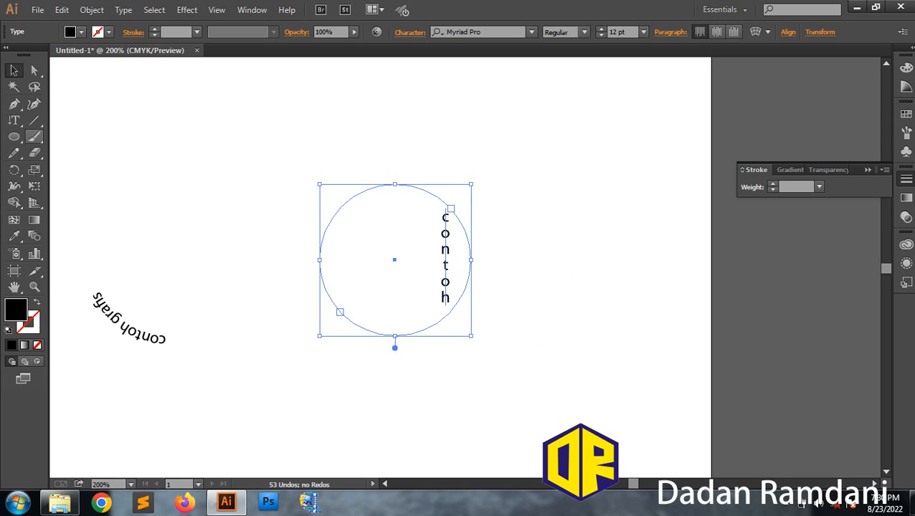
Step: Choose the Vertical Area Type tool, and draw a small circle below the curved "contoh grafis" text with the Ellipse tool
click(15, 121)
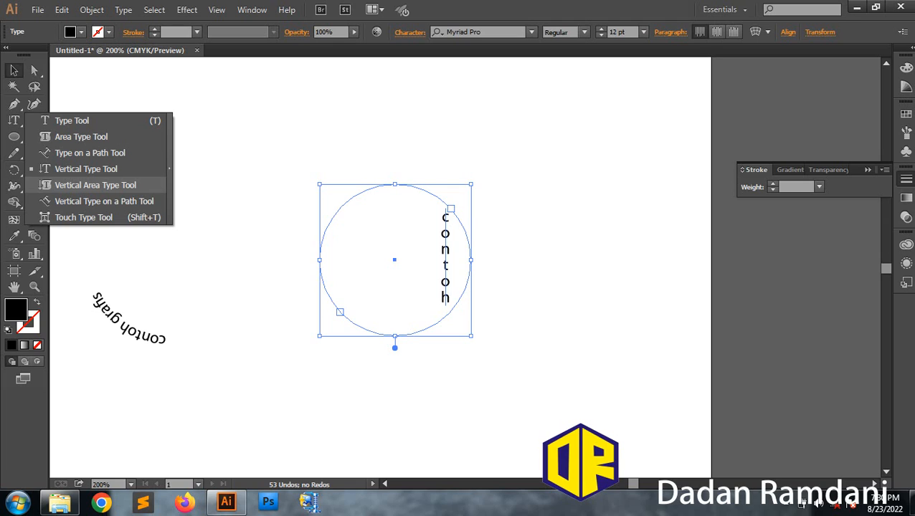
click(96, 185)
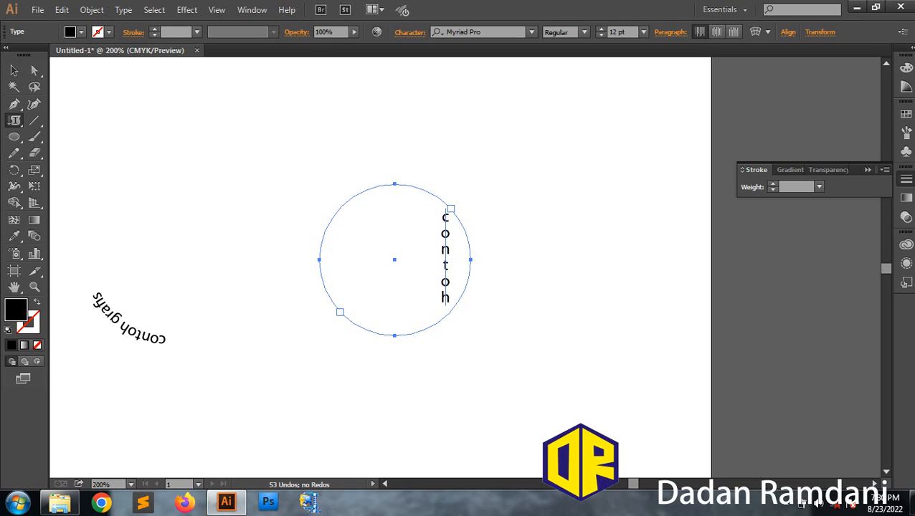
key(ctrl+minus)
key(ctrl+minus)
key(ctrl+minus)
key(ctrl+minus)
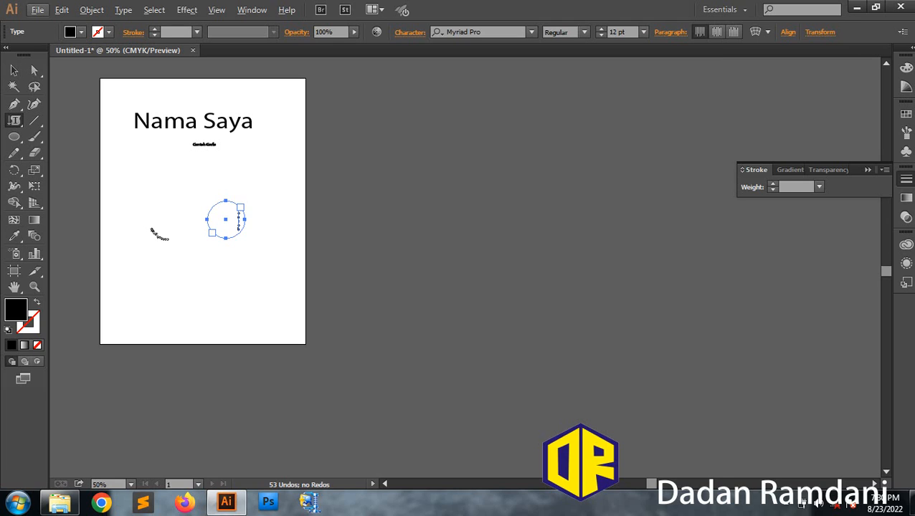
click(13, 136)
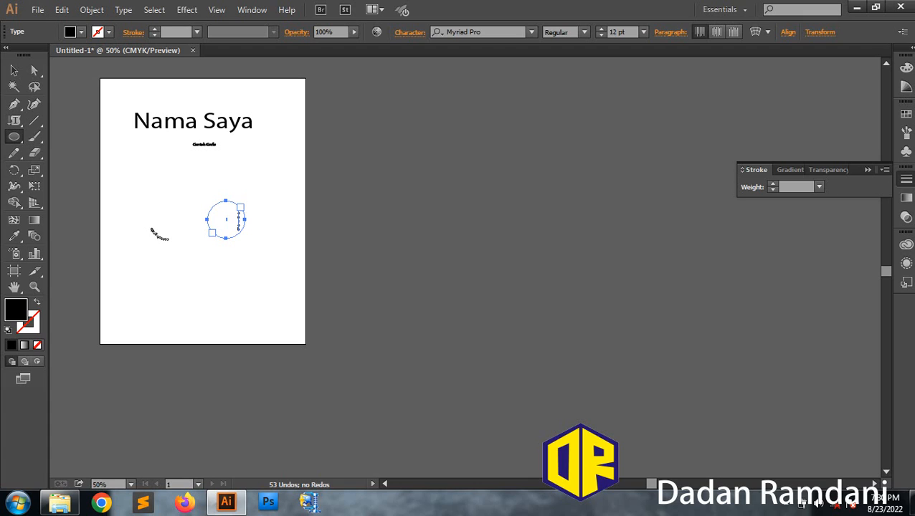
drag(143, 262, 177, 295)
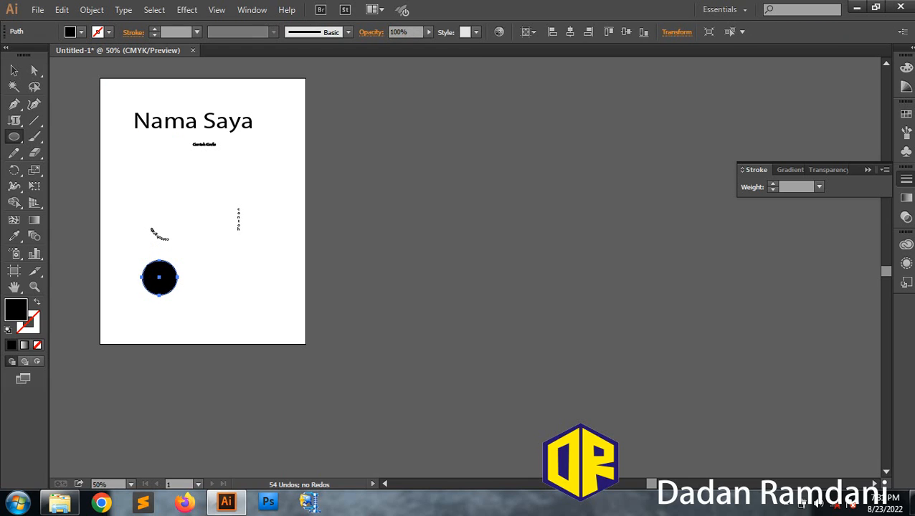
Step: Remove the fill of the circle below the curved text and set its stroke weight to 3 pt
click(81, 32)
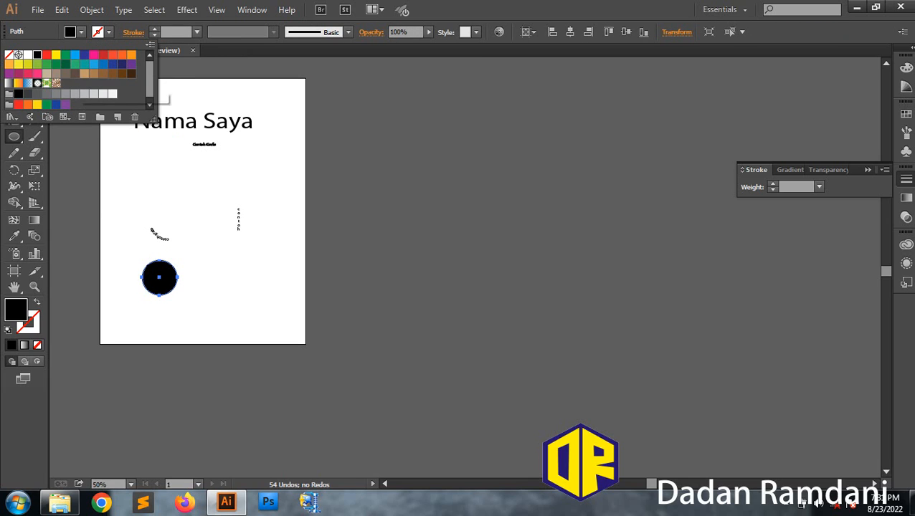
click(9, 54)
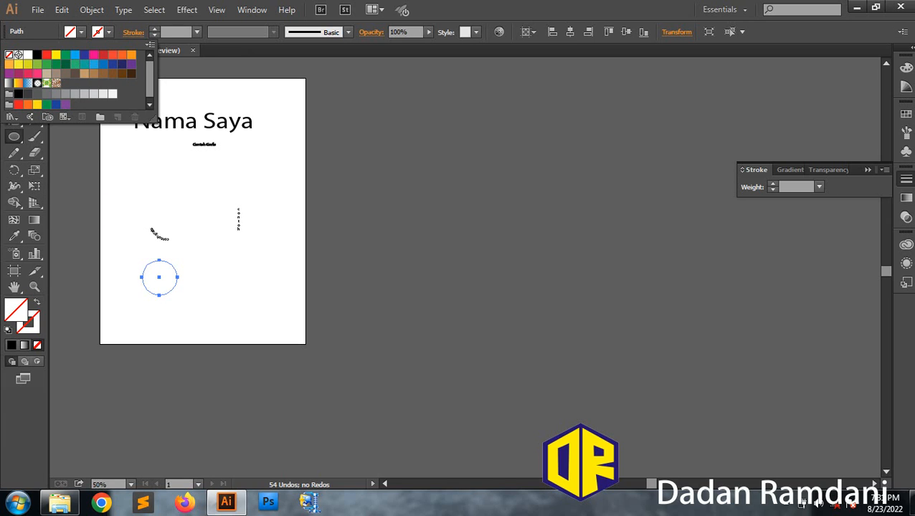
key(Escape)
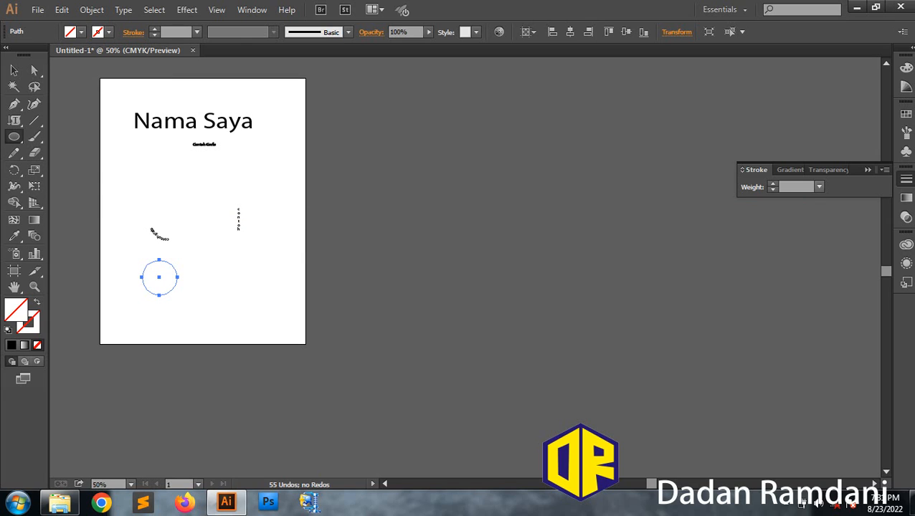
click(820, 187)
click(836, 275)
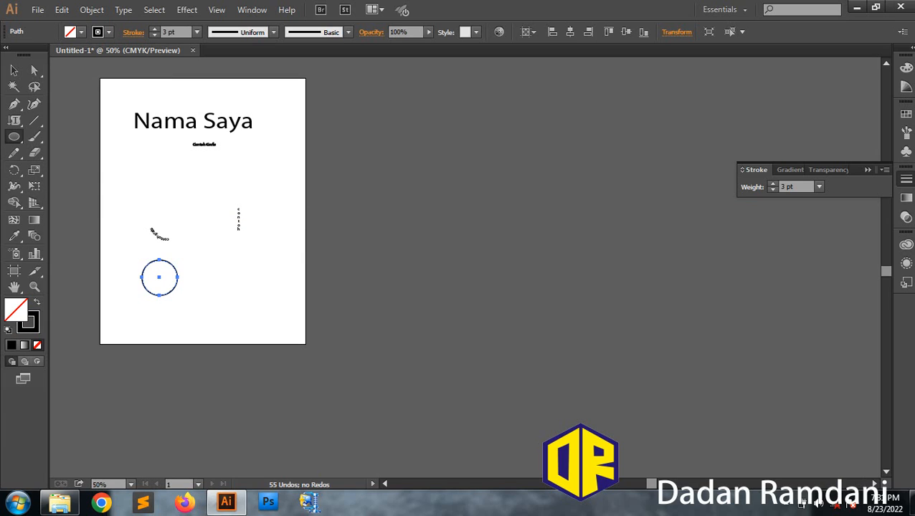
Step: Add the vertical text "ganti" inside the 3 pt circle with the Vertical Area Type tool
scroll(199, 303, up, 3)
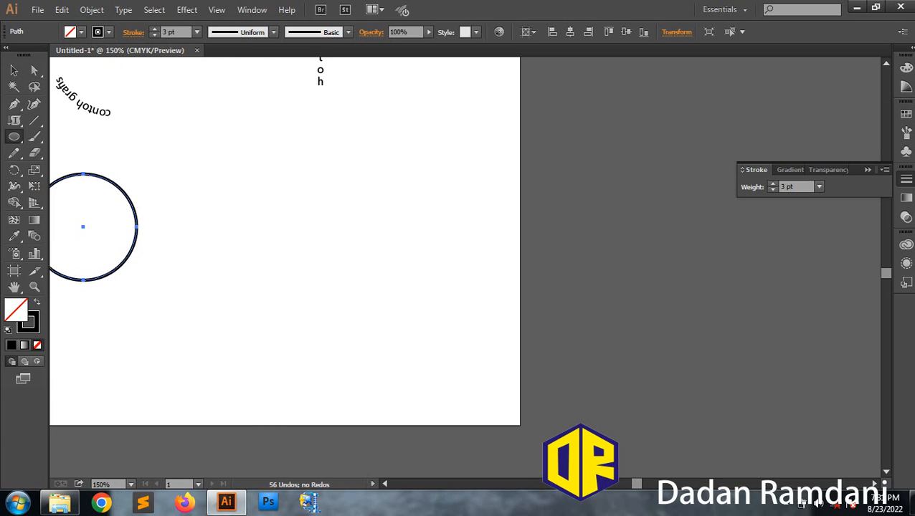
click(385, 484)
click(385, 484)
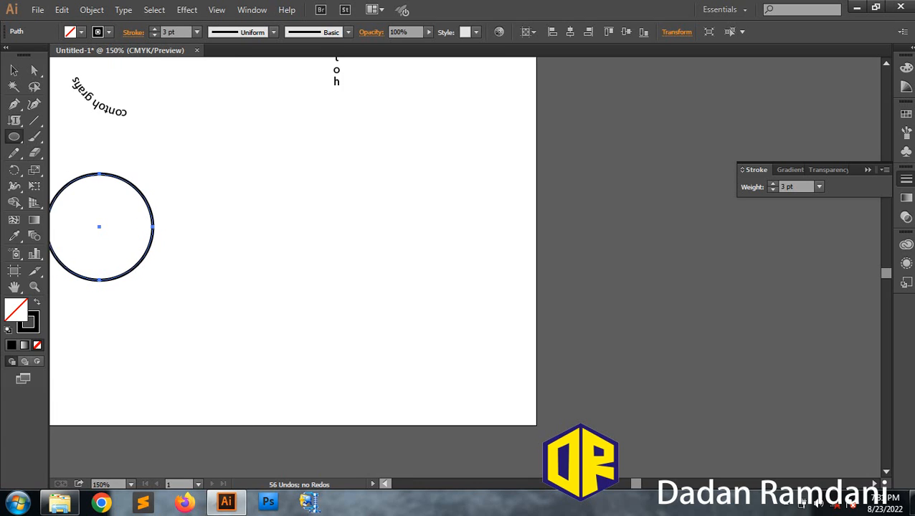
click(386, 485)
click(385, 484)
click(385, 484)
click(385, 484)
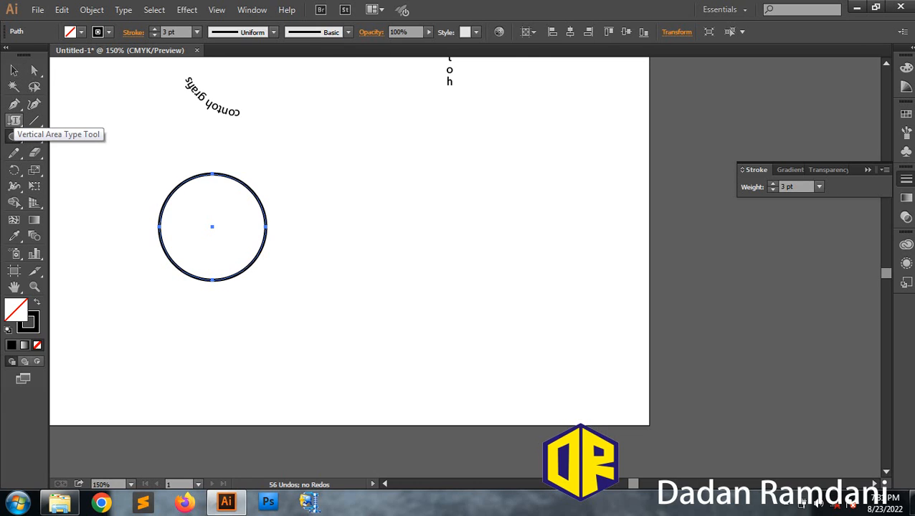
click(13, 121)
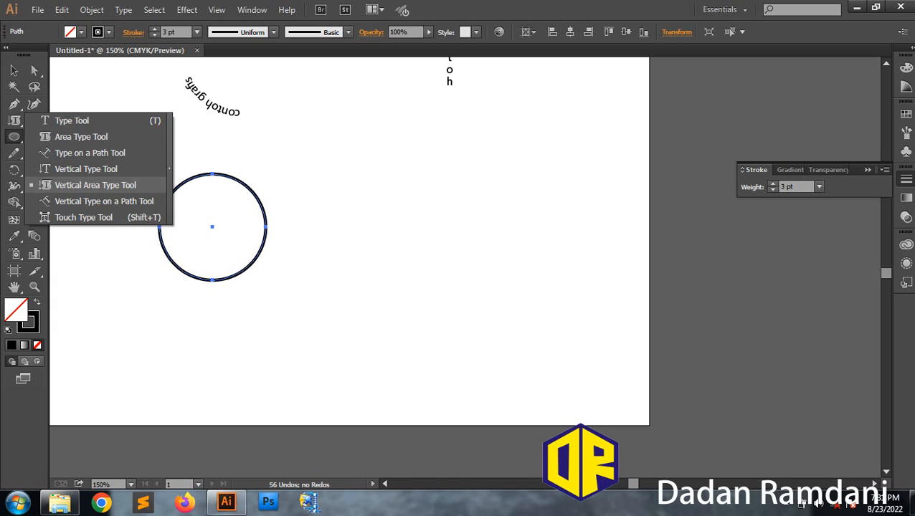
click(95, 185)
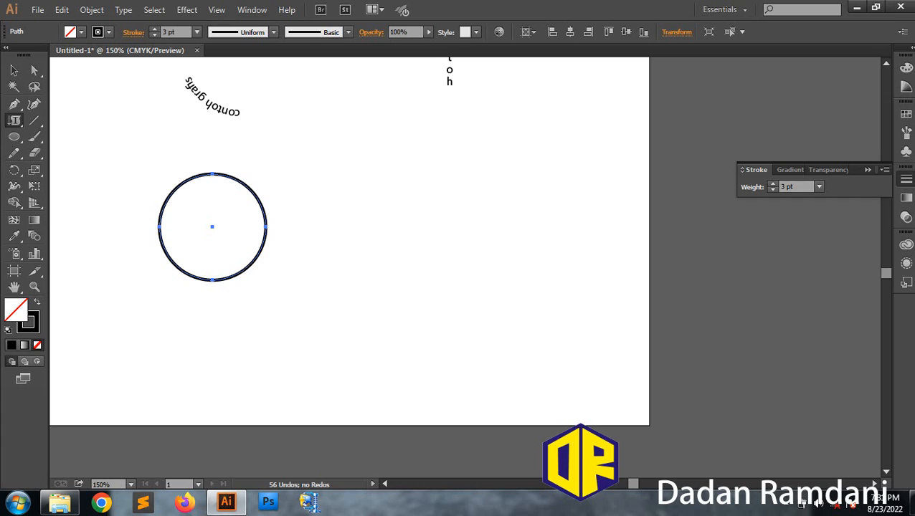
scroll(209, 169, up, 3)
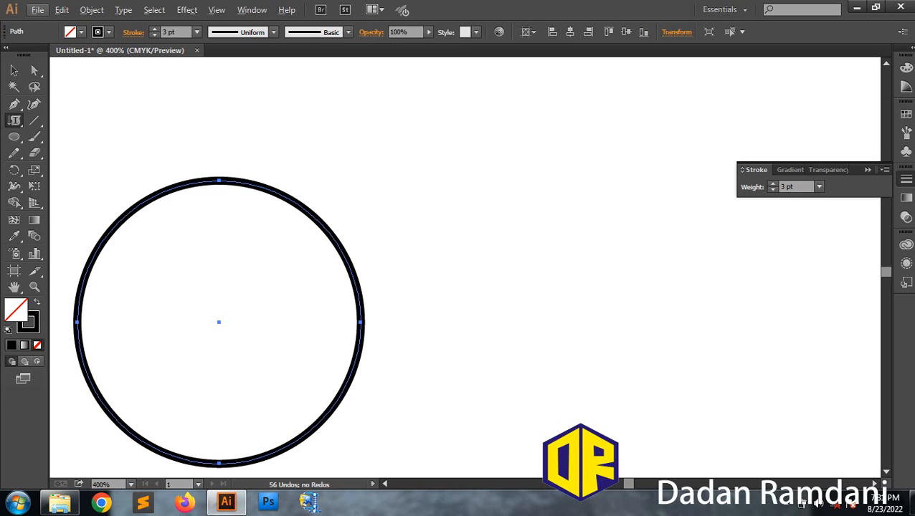
click(349, 299)
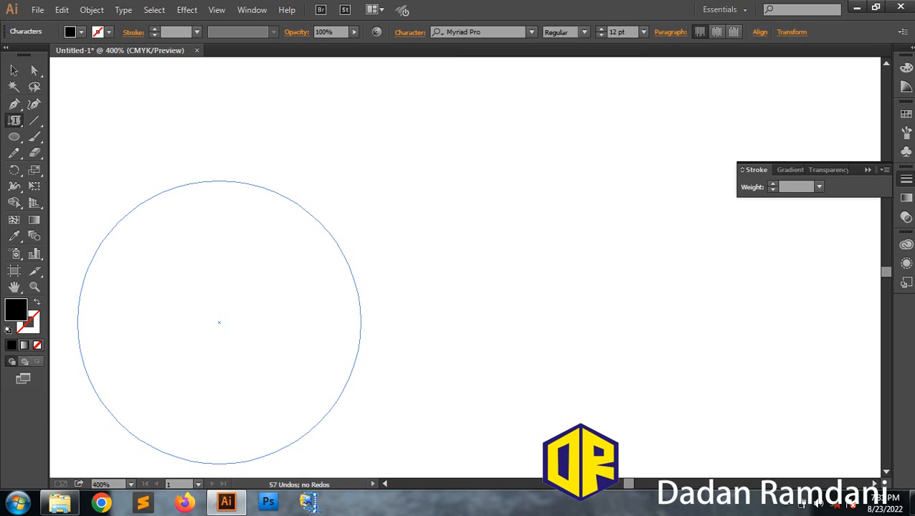
text(gan)
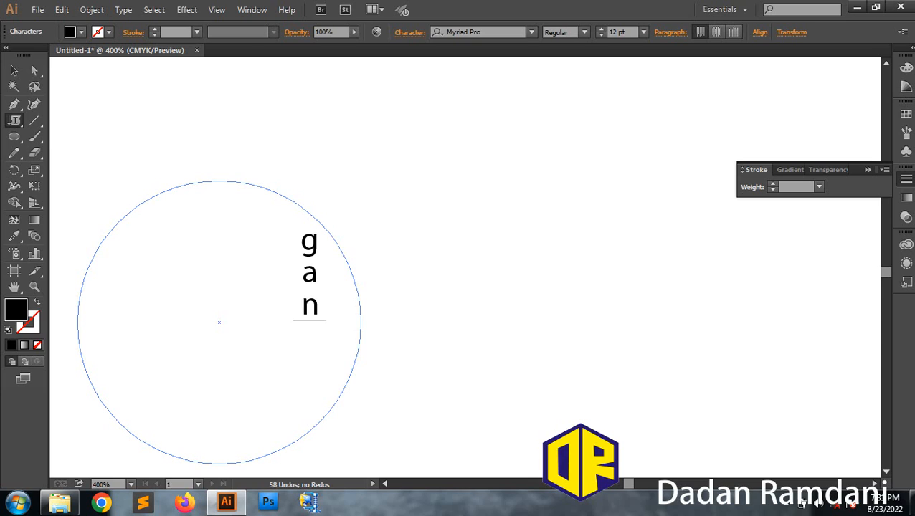
text(ti)
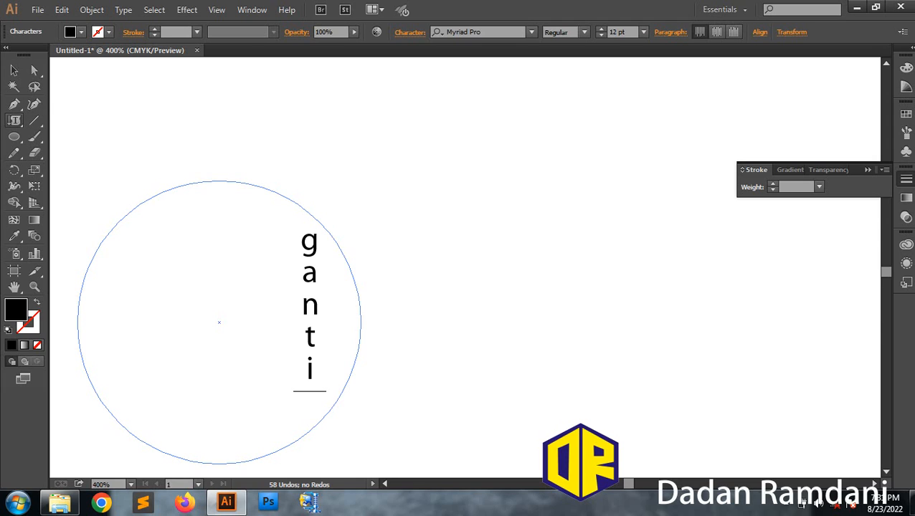
Step: Choose the Vertical Type on a Path tool, and draw a circle to the right of the "ganti" text with the Ellipse tool
click(15, 121)
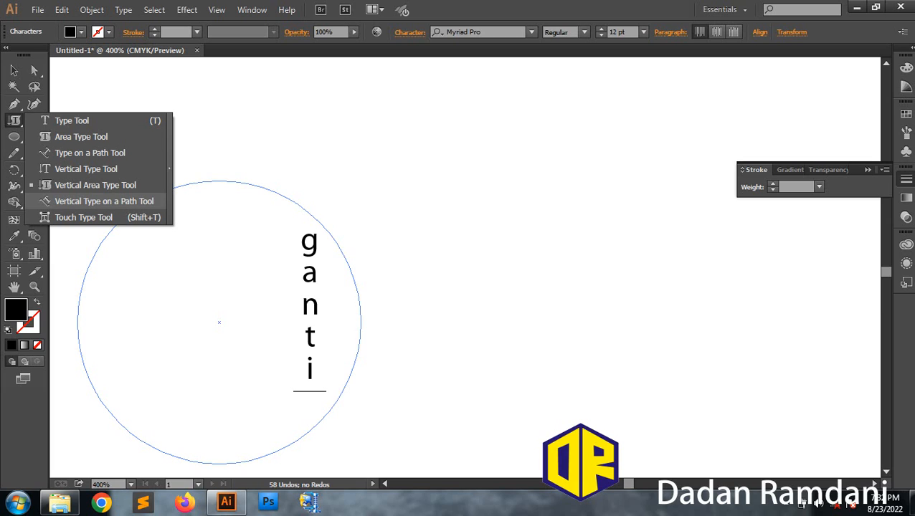
click(104, 201)
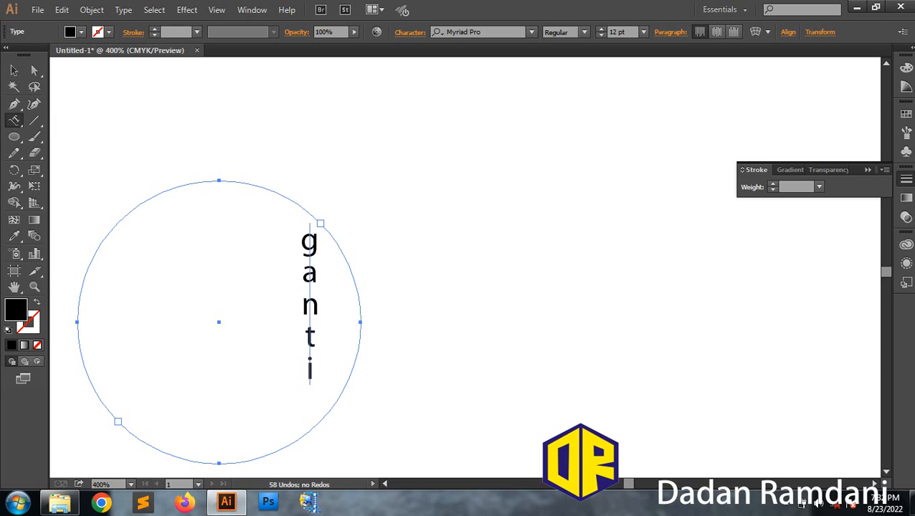
click(14, 136)
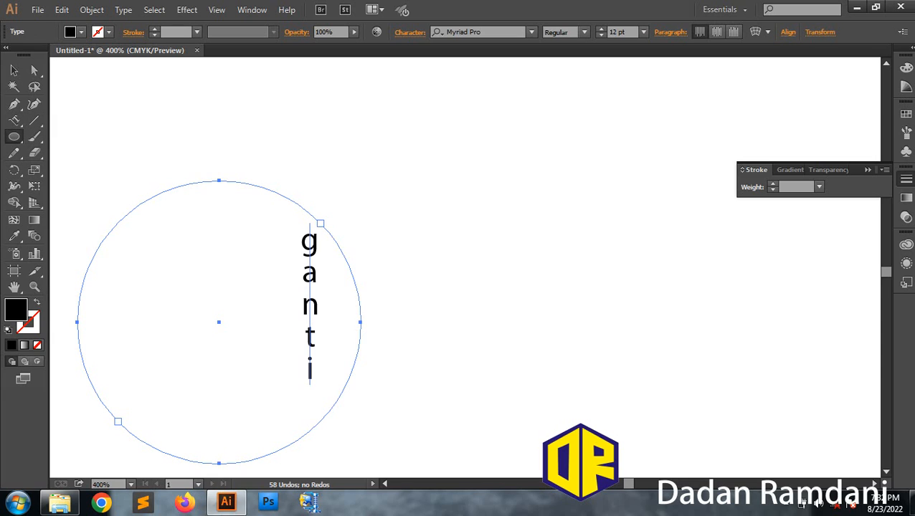
drag(542, 219, 564, 241)
drag(623, 322, 690, 367)
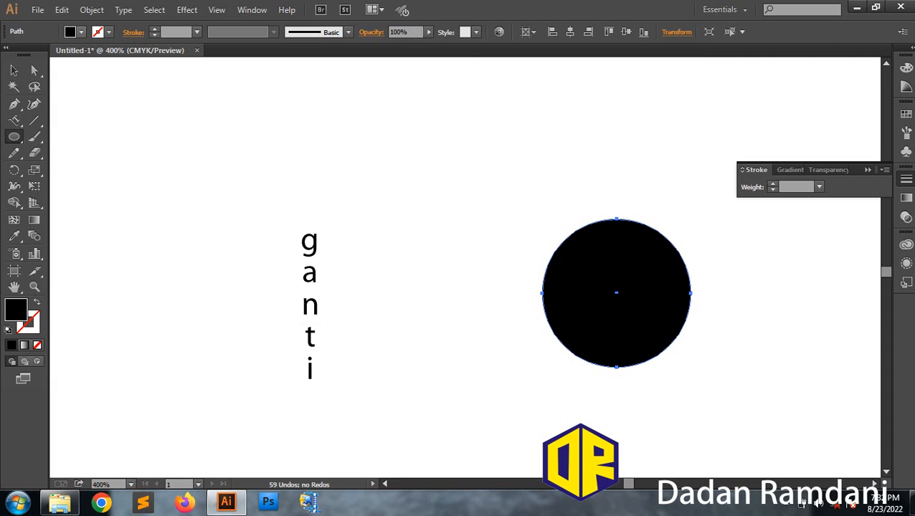
Step: Remove the fill of the circle beside the "ganti" text and set its stroke weight to 4 pt
click(81, 32)
click(9, 55)
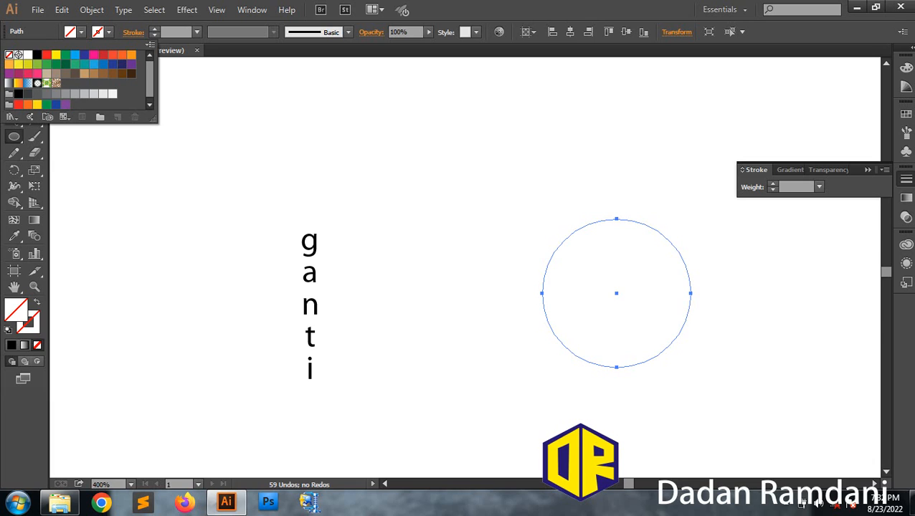
click(818, 186)
click(818, 187)
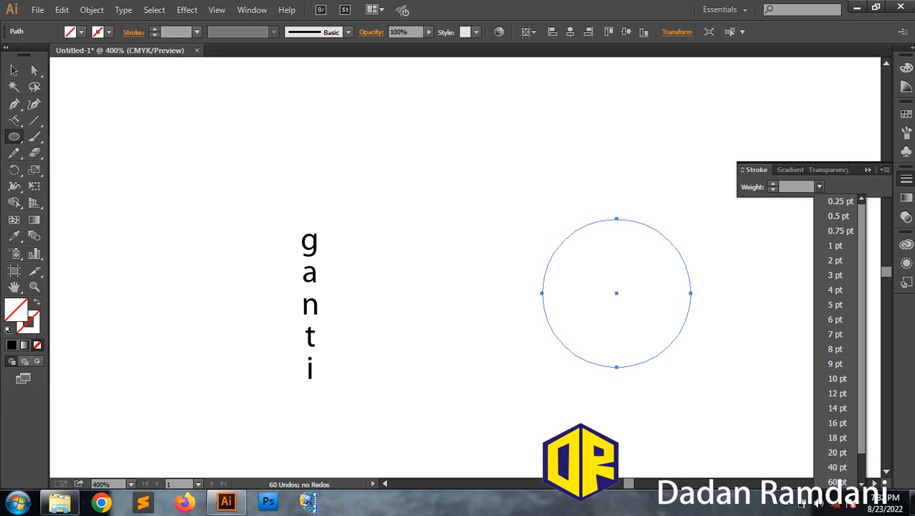
click(835, 290)
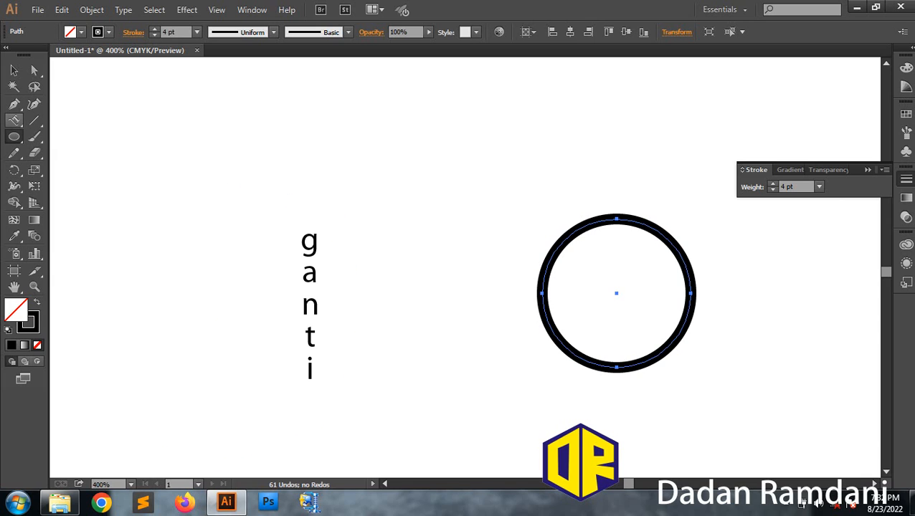
Step: Add the text "contoh" along the upper edge of the 4 pt circle with the Vertical Type on a Path tool
click(14, 121)
click(14, 120)
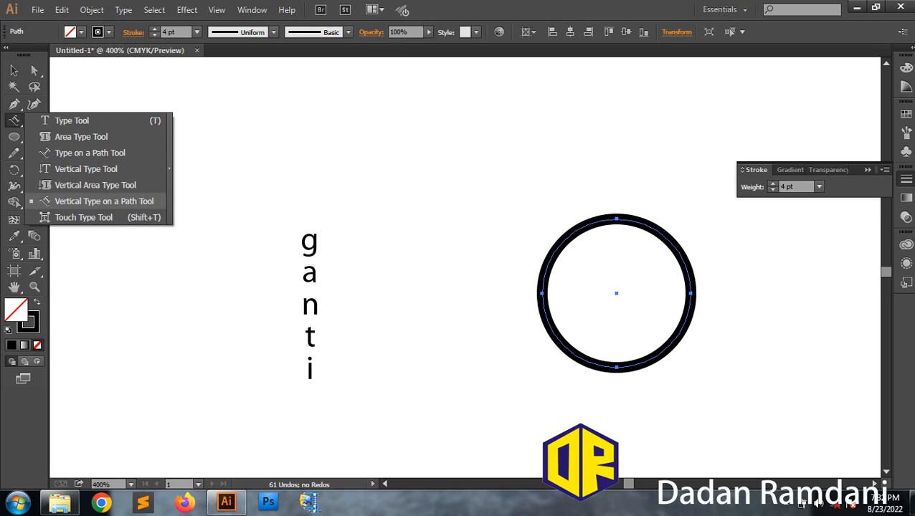
click(104, 201)
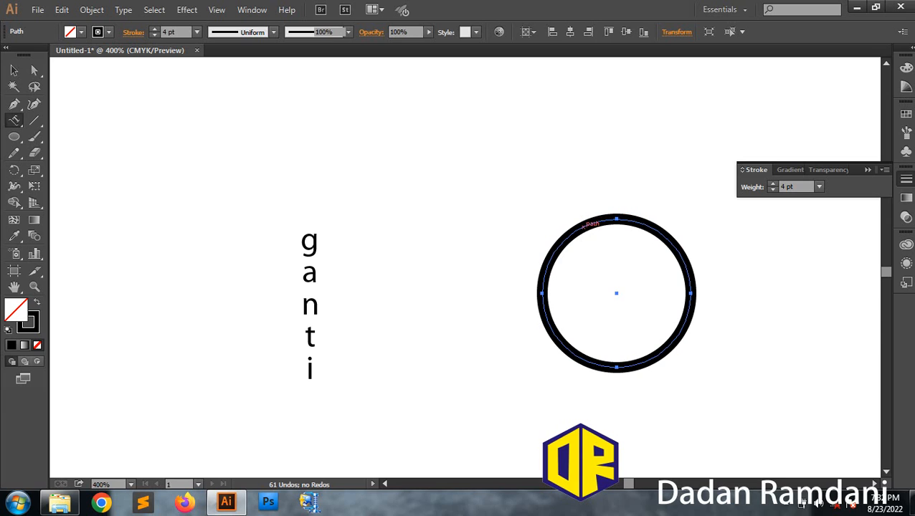
click(590, 224)
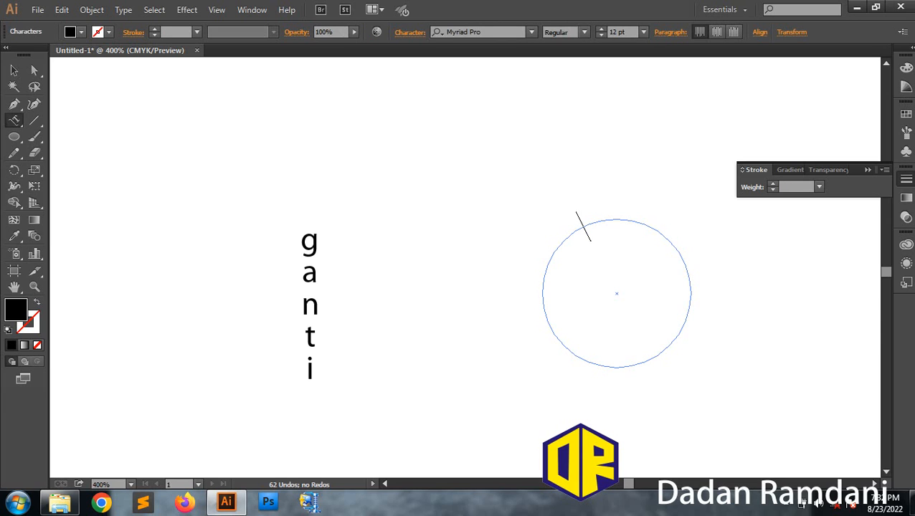
text(cont)
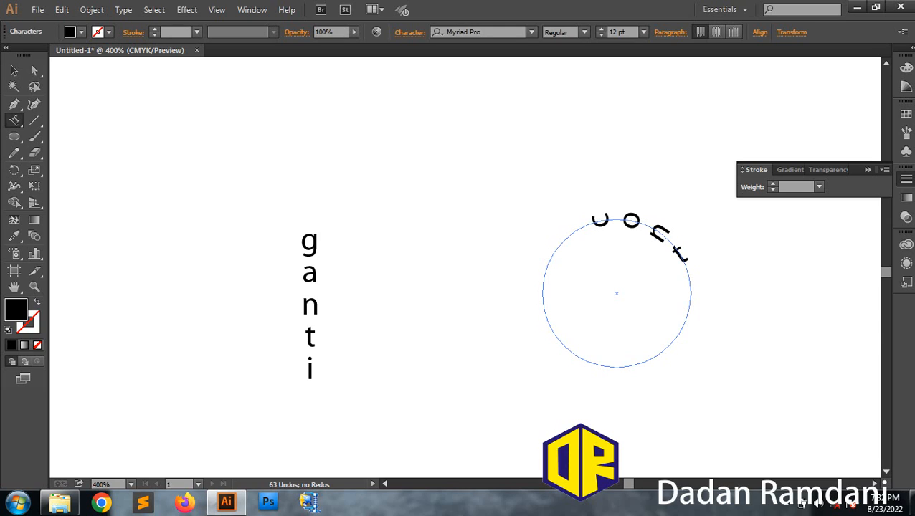
text(oh)
click(13, 119)
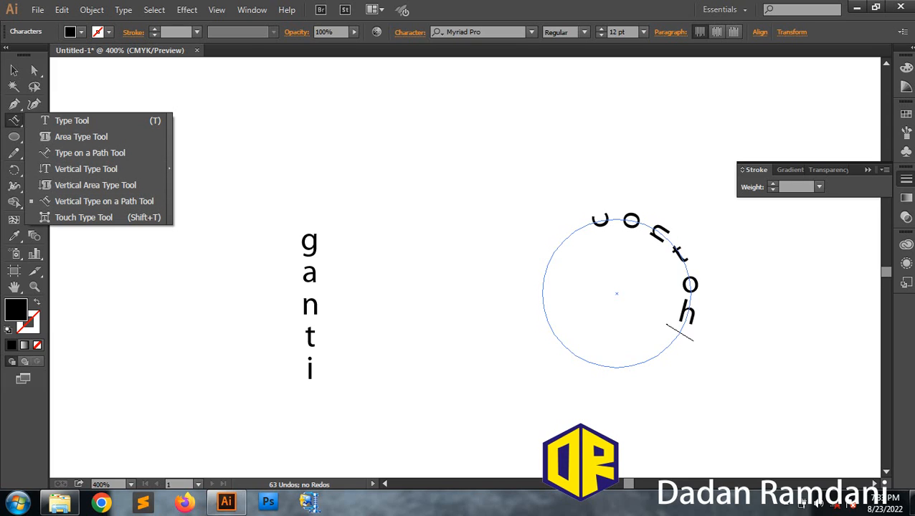
click(14, 70)
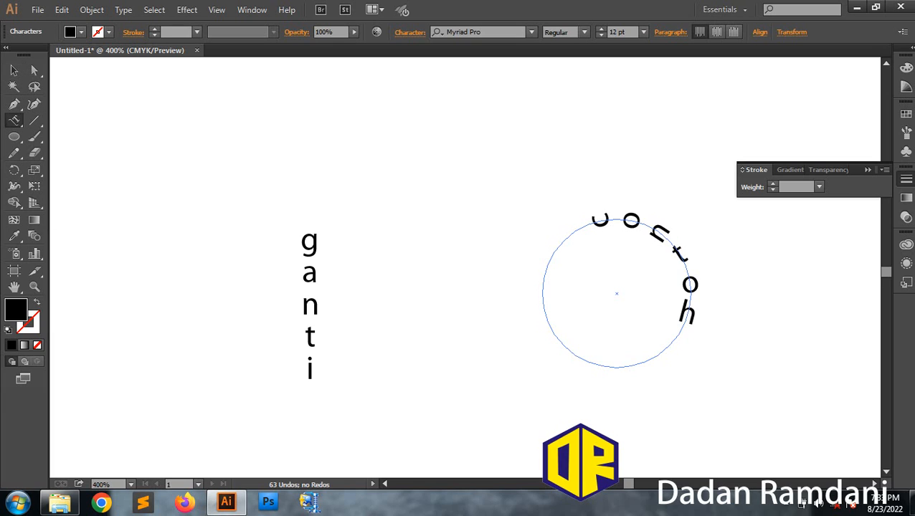
click(13, 71)
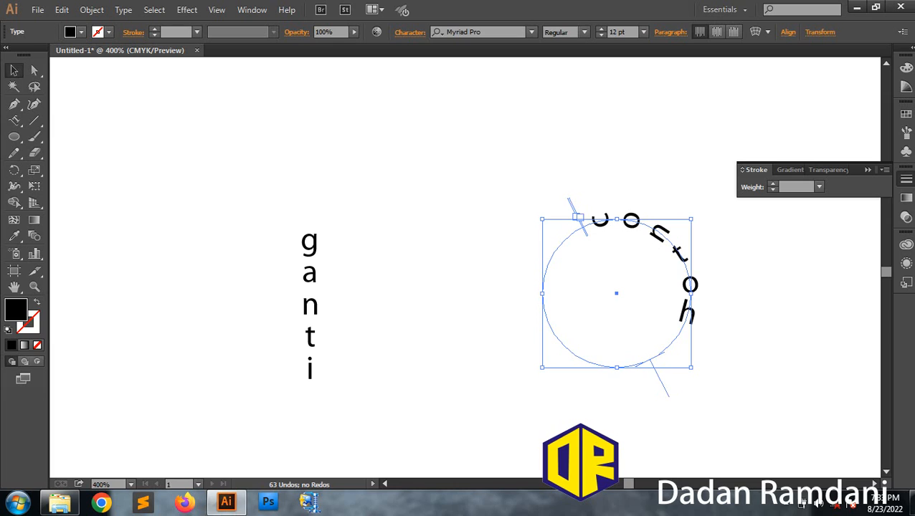
Step: Draw a circle below the "ganti" text with the Ellipse tool, giving it no fill and a 3 pt stroke
scroll(499, 195, down, 2)
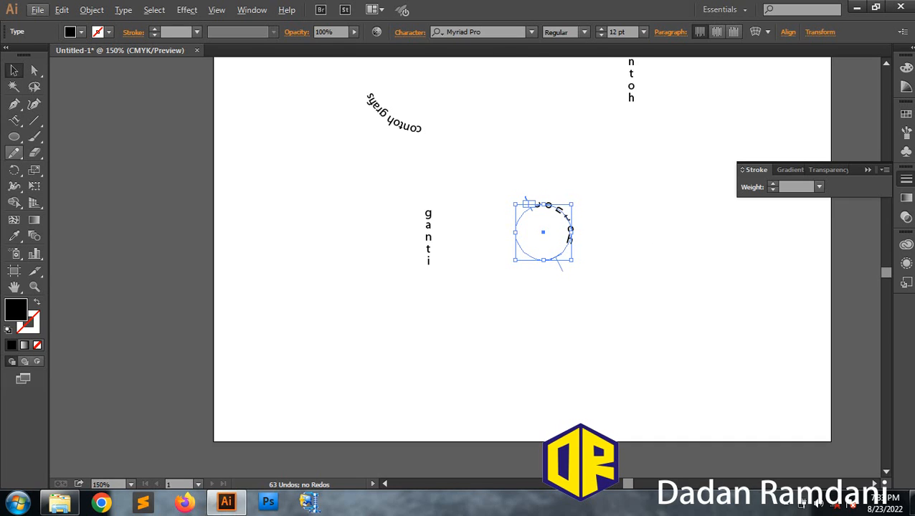
click(14, 137)
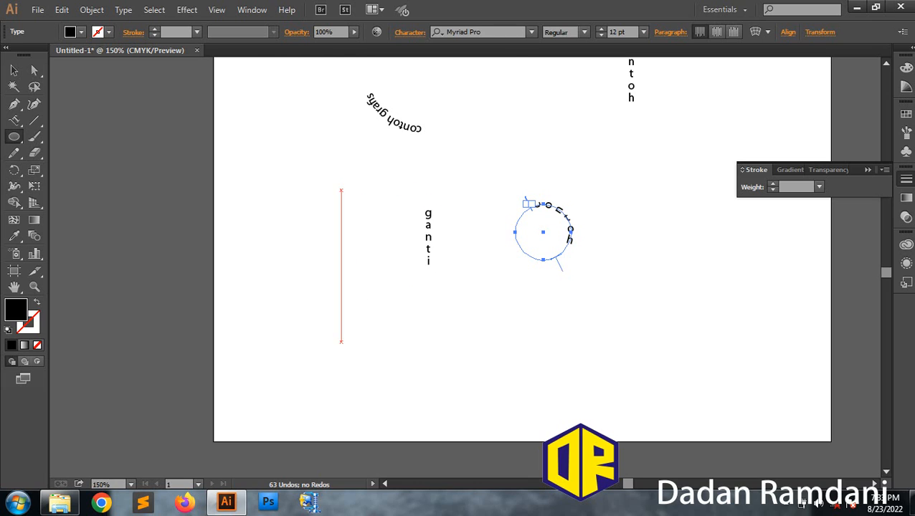
drag(329, 308, 416, 396)
click(82, 32)
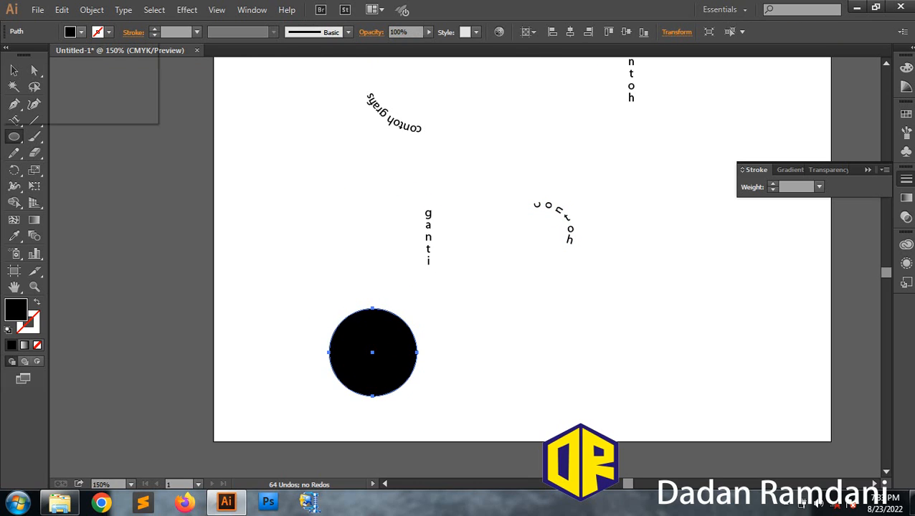
click(8, 54)
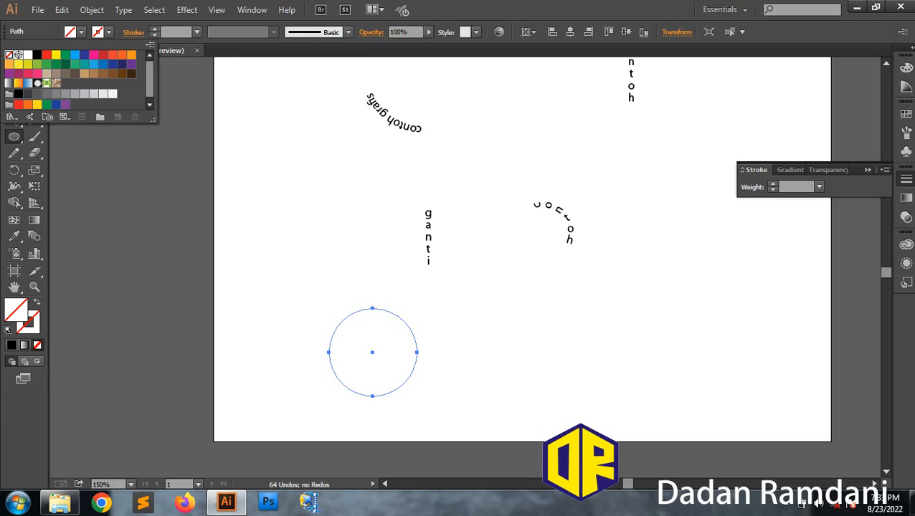
key(Escape)
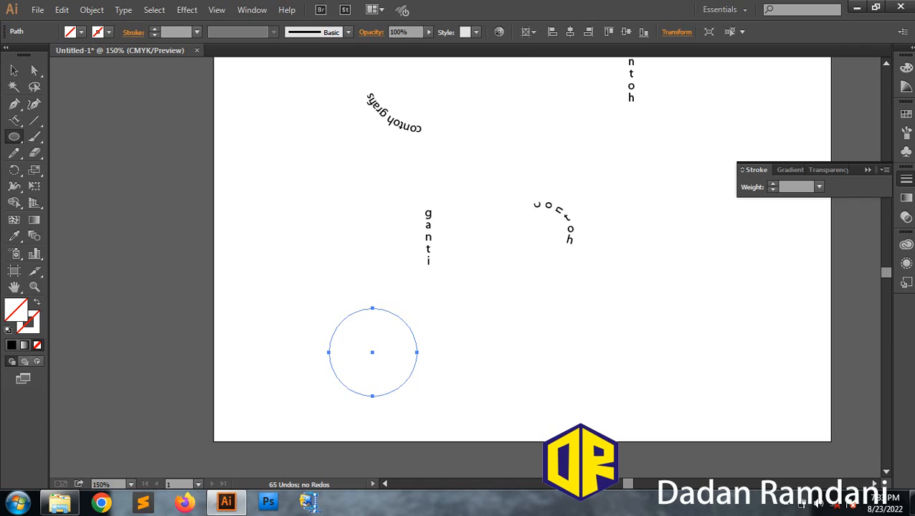
click(819, 187)
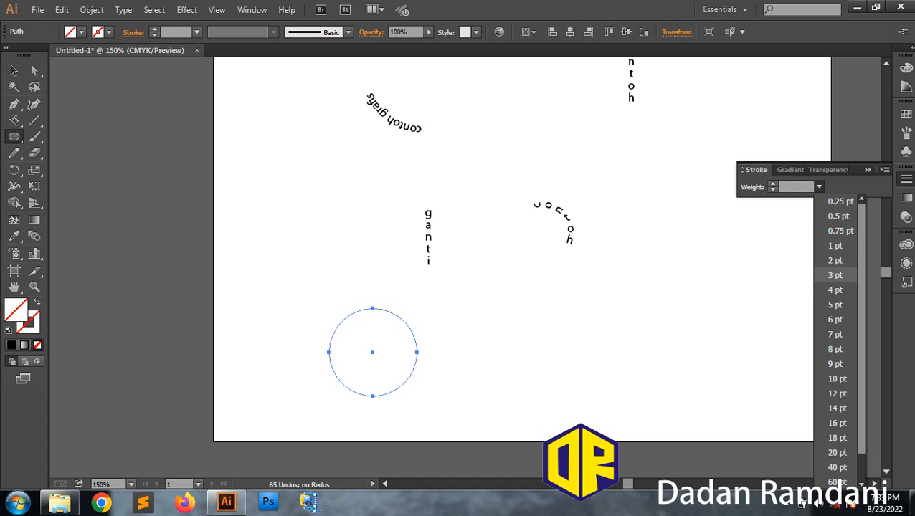
click(835, 275)
Step: Choose the Touch Type tool from the type tools
click(14, 69)
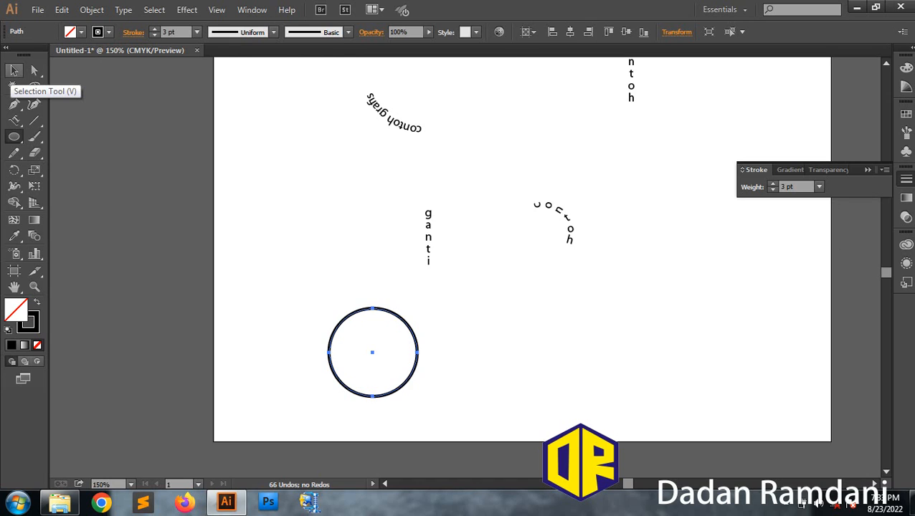
drag(13, 120, 79, 218)
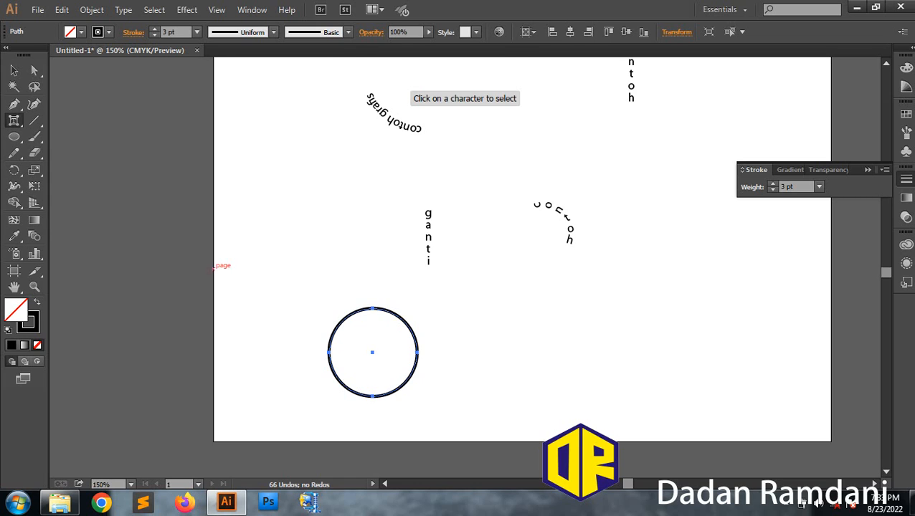
scroll(355, 333, up, 2)
scroll(355, 333, up, 2)
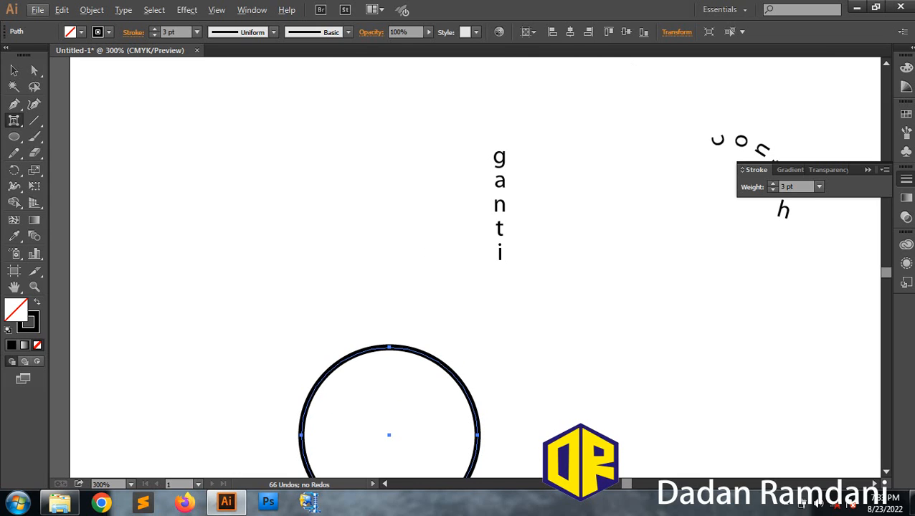
scroll(474, 267, down, 2)
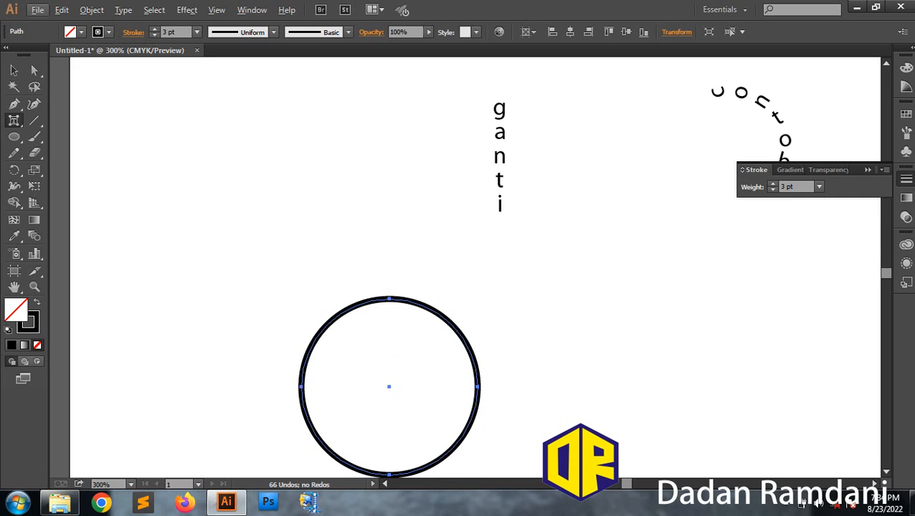
key(alt)
right_click(153, 135)
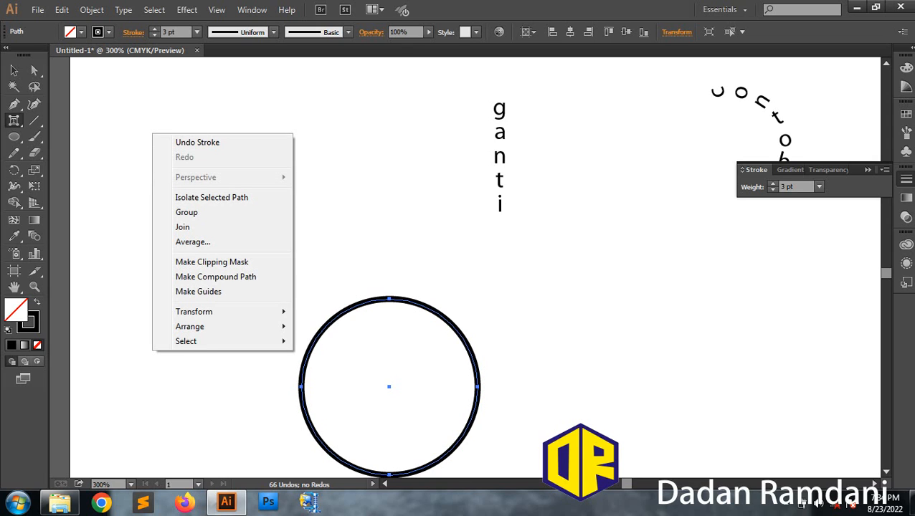
key(Escape)
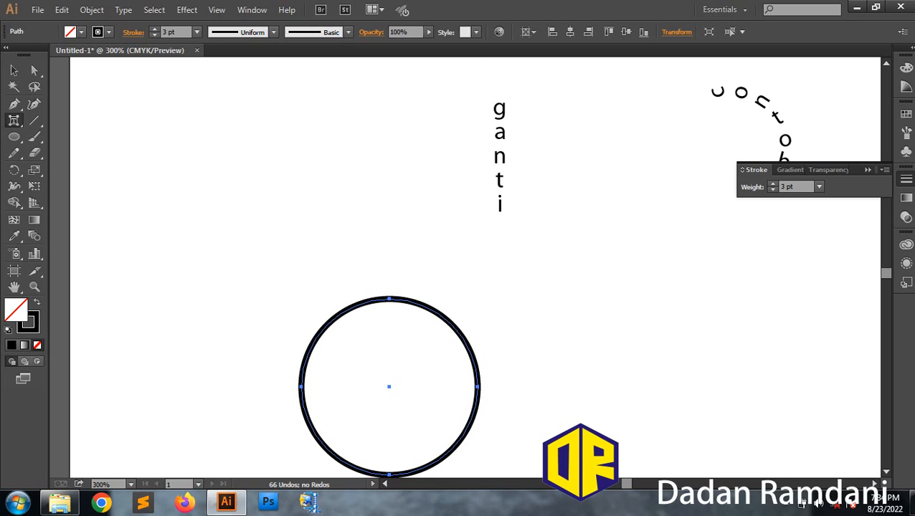
click(14, 120)
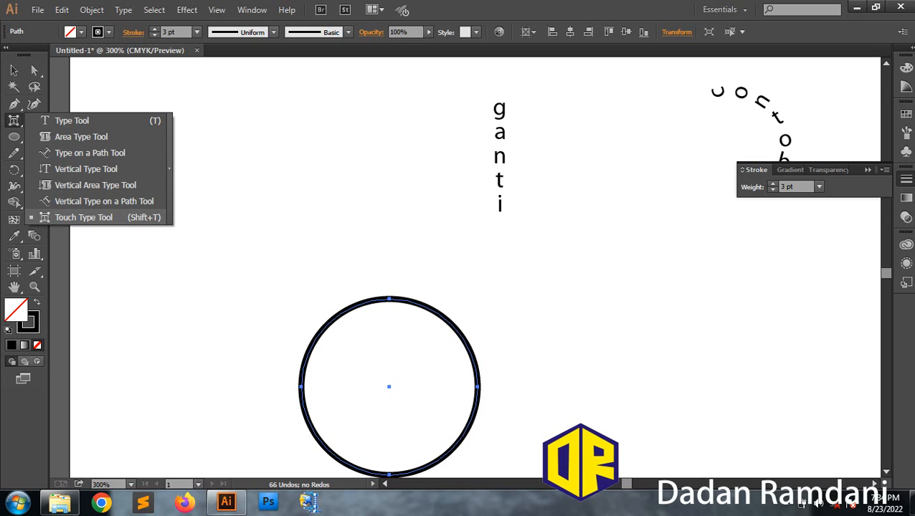
key(Escape)
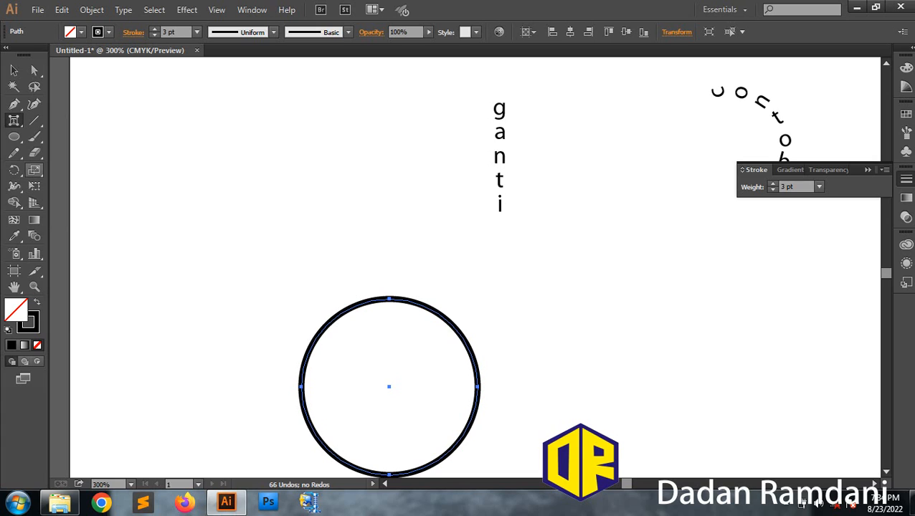
Step: Draw a small rectangle above and to the left of the 3 pt circle, and return to the Touch Type tool
click(13, 137)
drag(13, 137, 58, 135)
drag(170, 180, 302, 287)
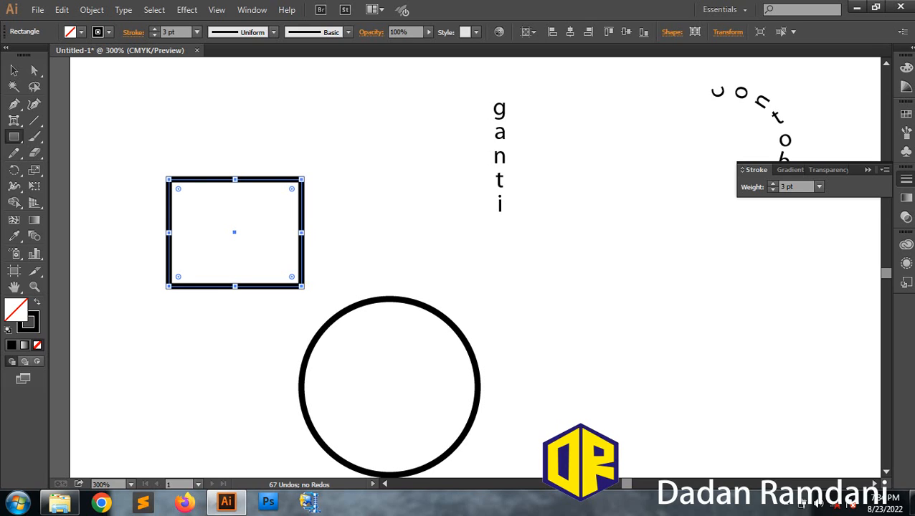
click(13, 121)
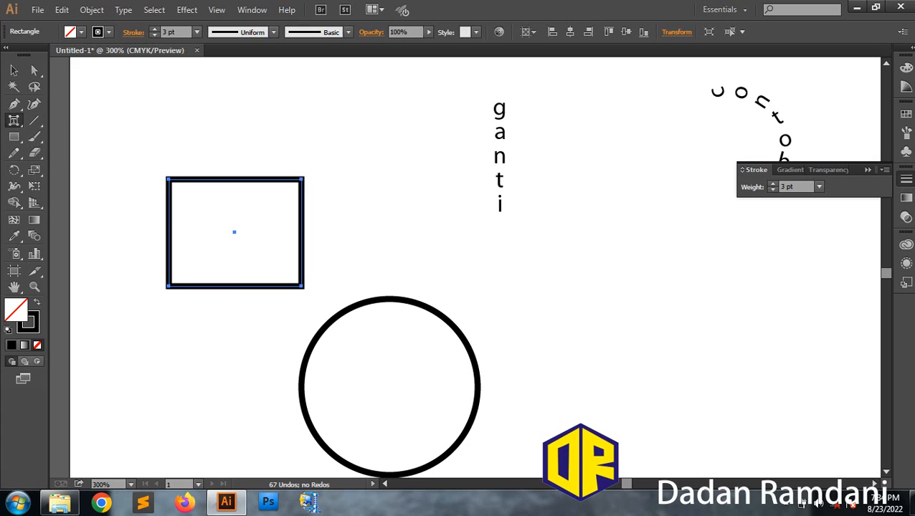
Step: Delete the rectangle and the 3 pt circle below the "ganti" text
key(v)
key(v)
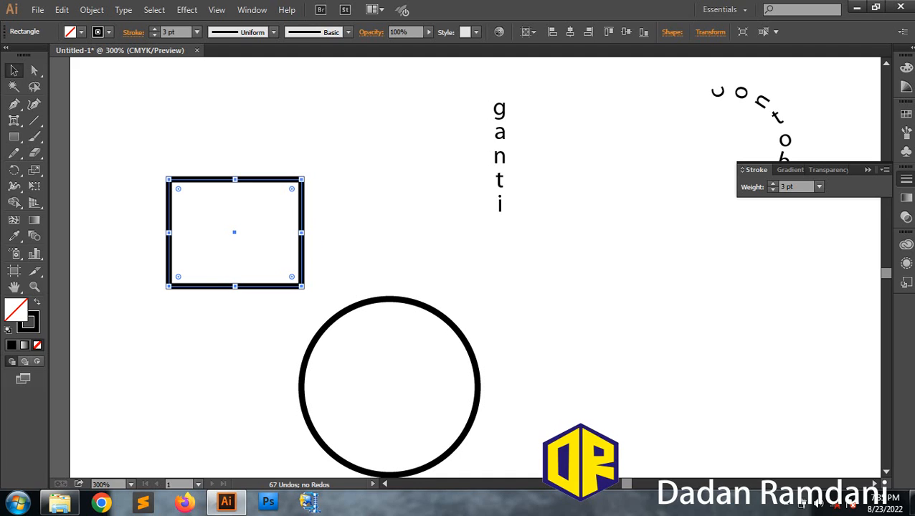
key(Delete)
click(341, 313)
key(Delete)
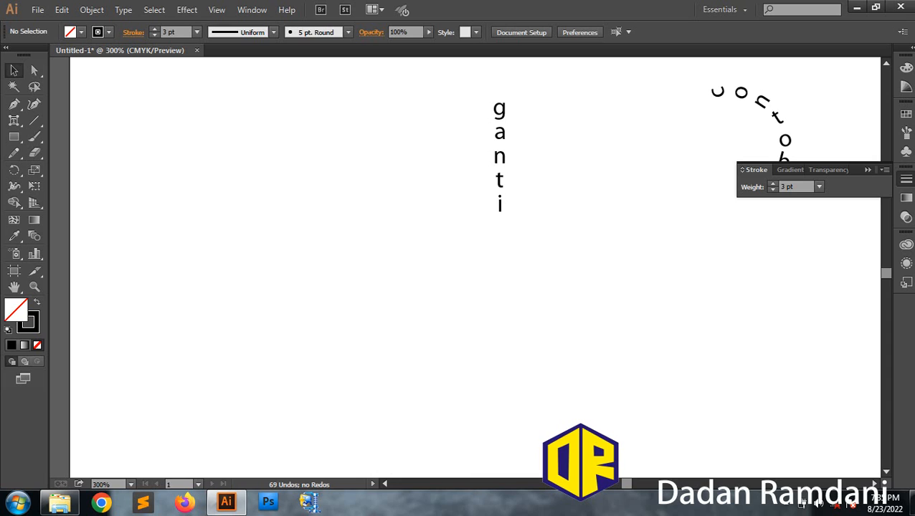
Step: Show the Attributes panel and view the document information grouped with it
scroll(347, 246, down, 6)
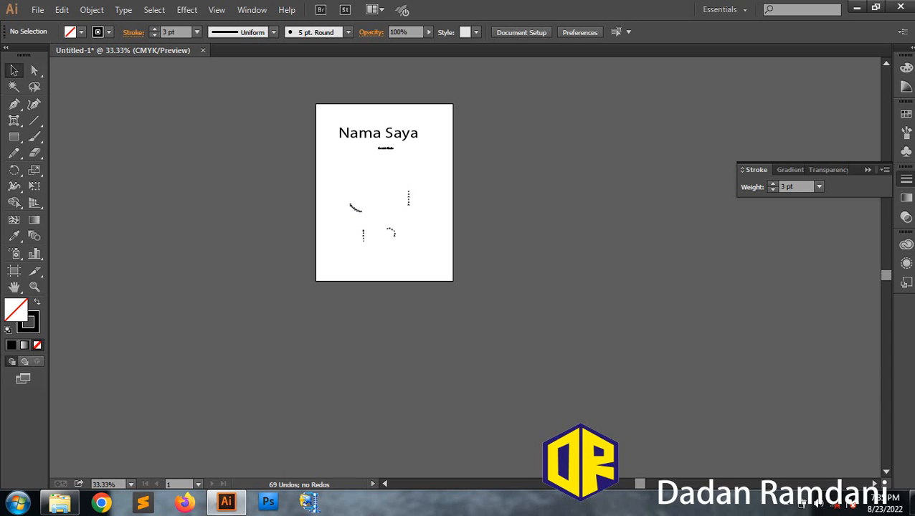
click(252, 9)
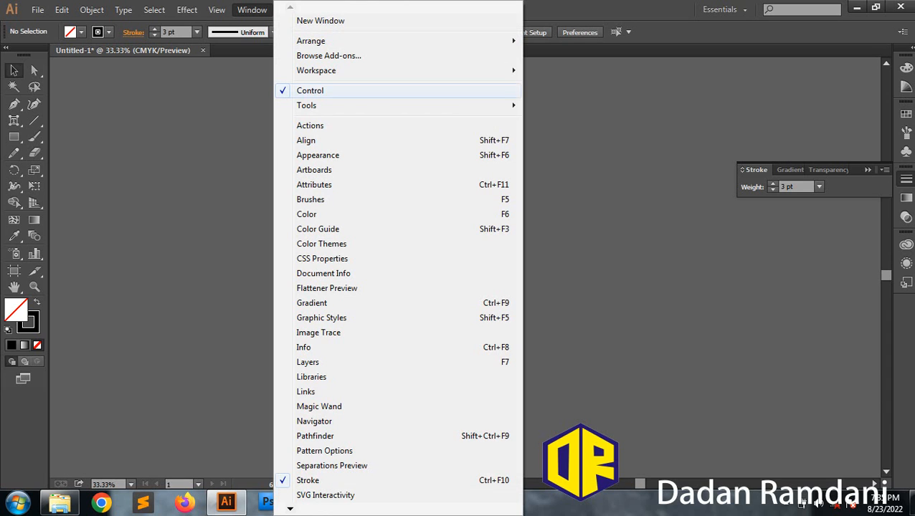
click(315, 185)
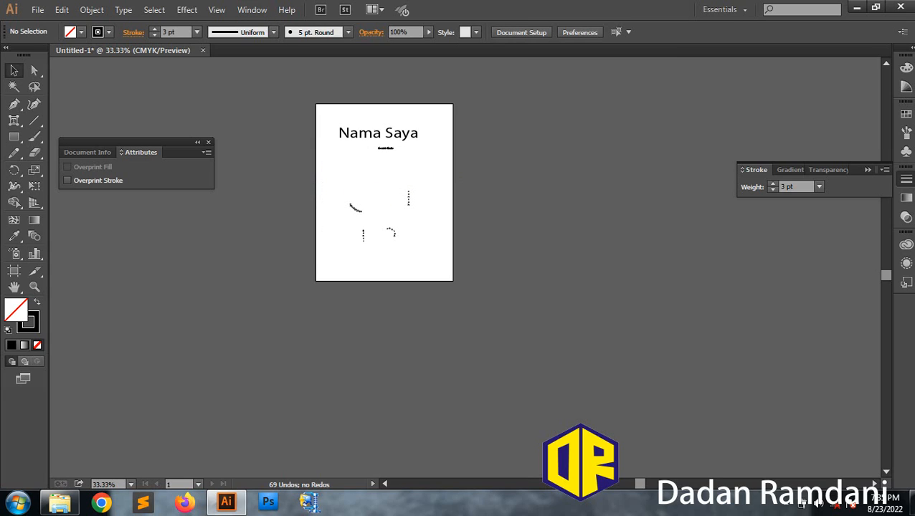
click(88, 152)
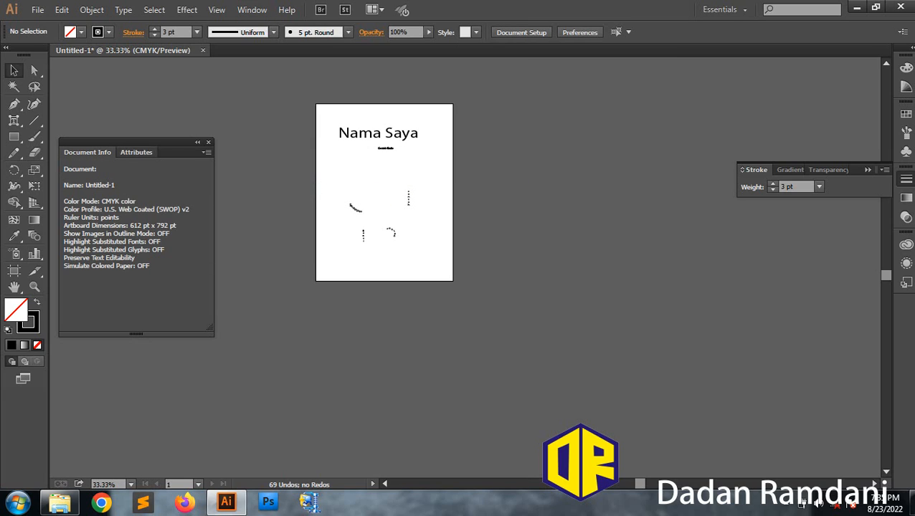
click(140, 153)
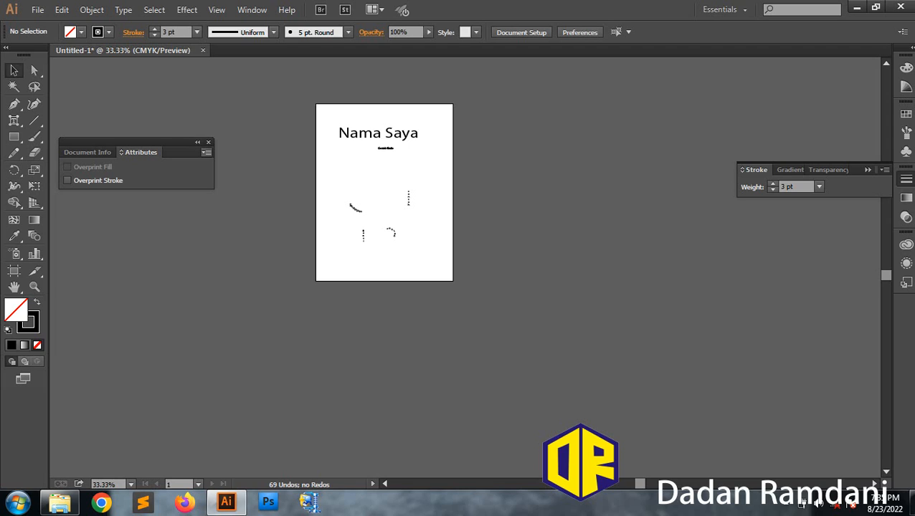
click(198, 142)
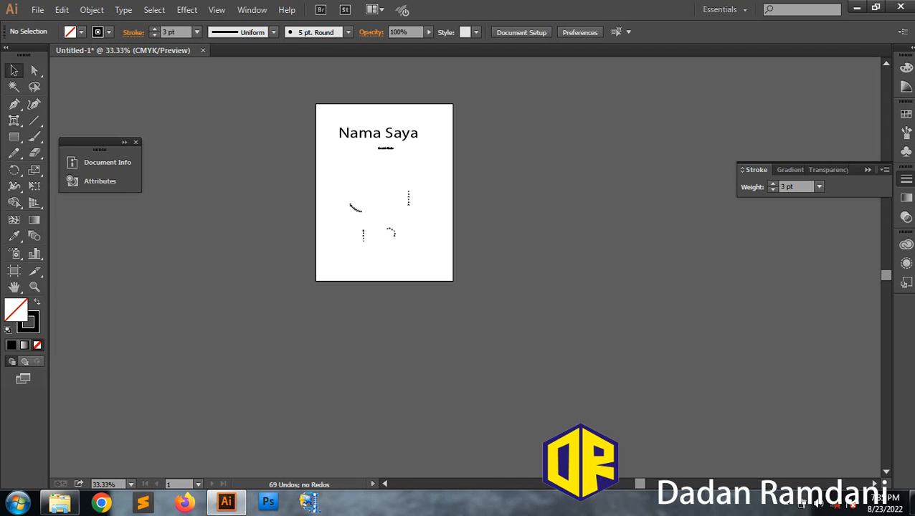
click(124, 142)
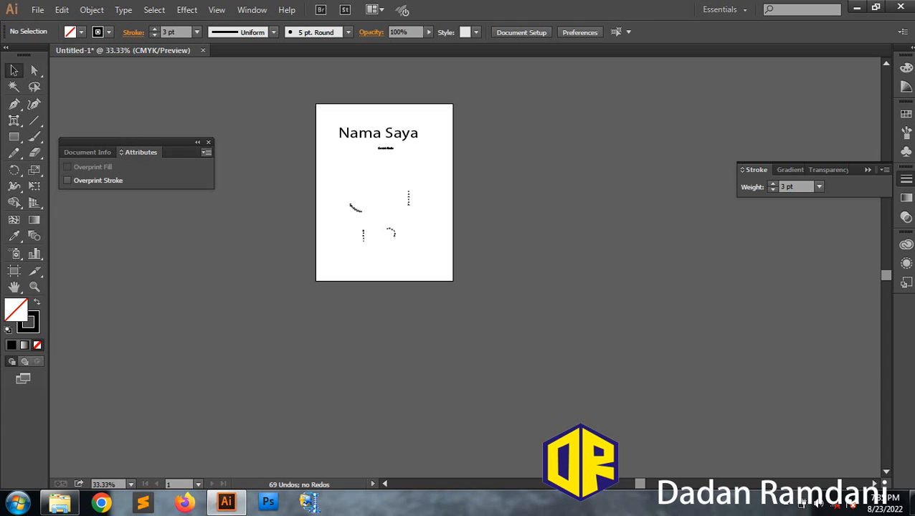
Step: Close the floating attributes and document information group, and add a second artboard beside the first one
click(206, 153)
click(206, 152)
click(208, 142)
click(252, 10)
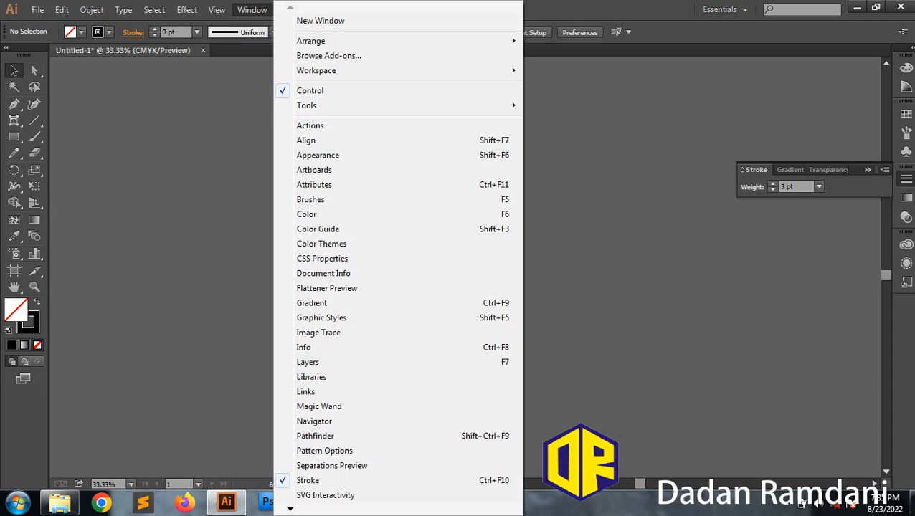
click(314, 170)
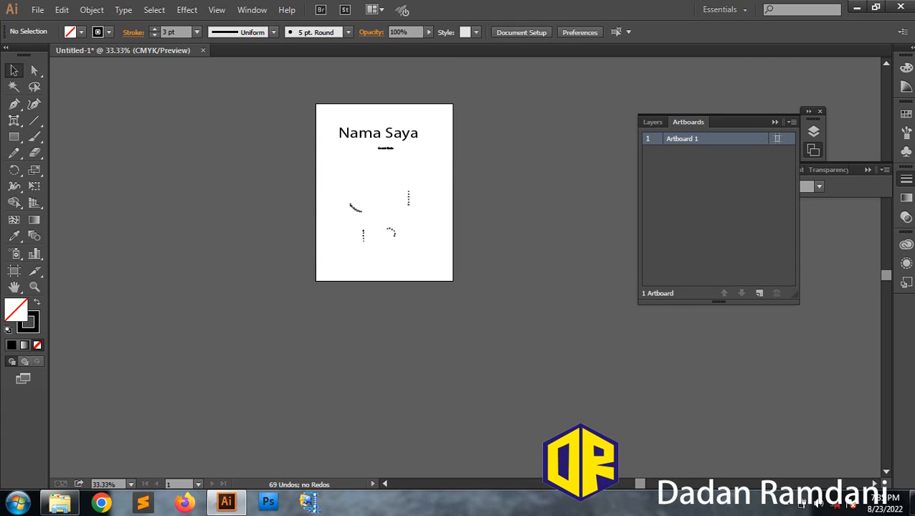
click(760, 294)
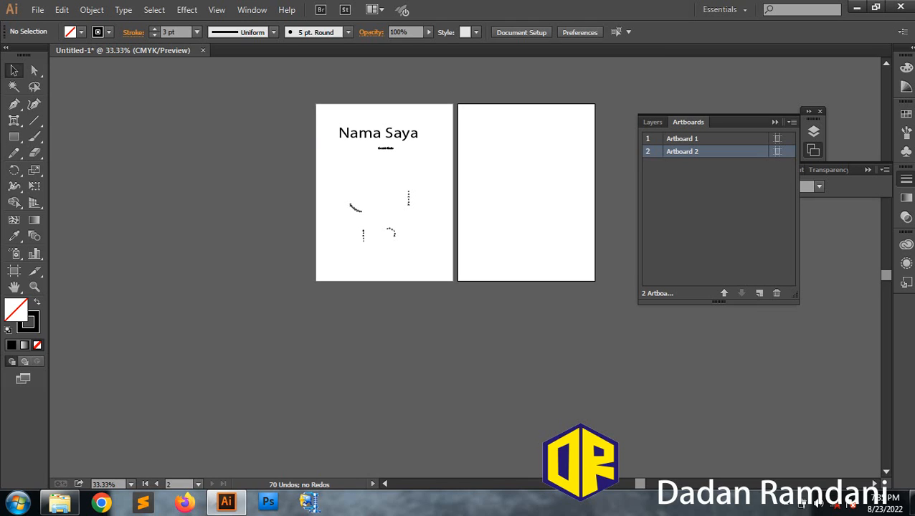
click(775, 122)
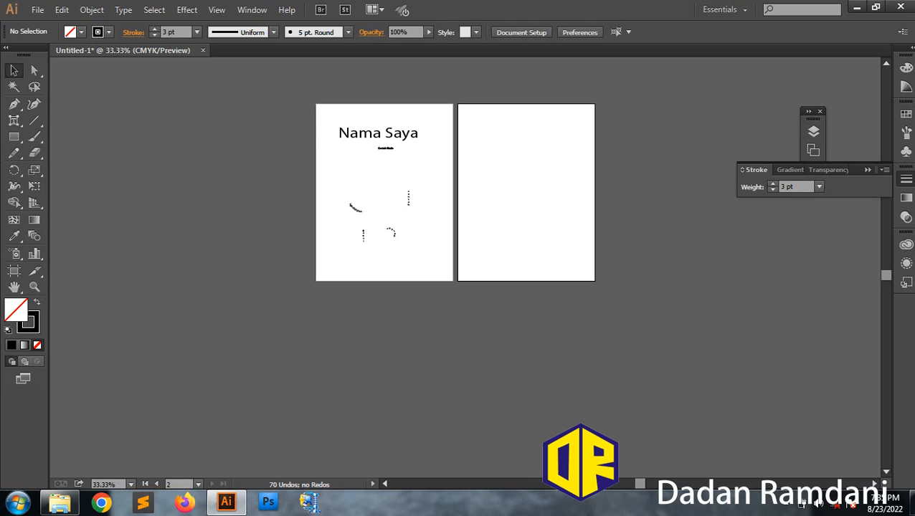
Step: Switch from the Touch Type tool back to the regular Type tool
key(ctrl+1)
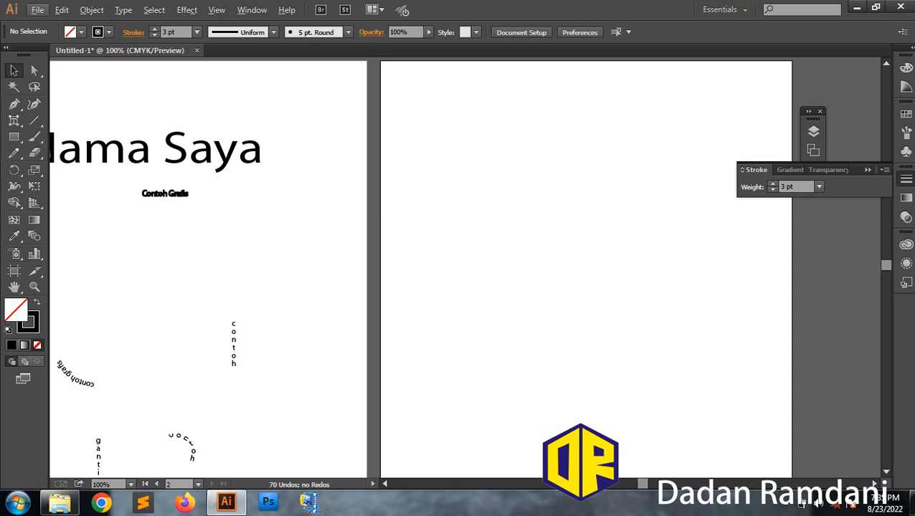
scroll(504, 185, down, 4)
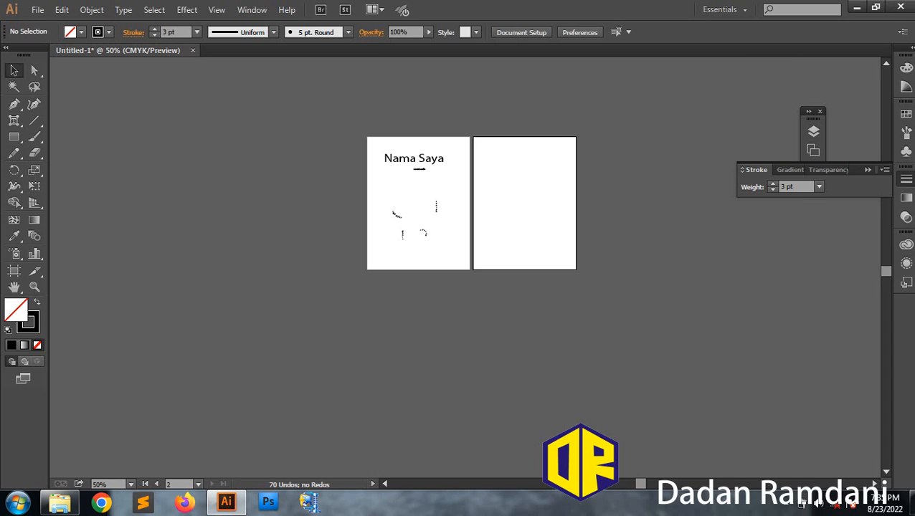
scroll(503, 185, up, 2)
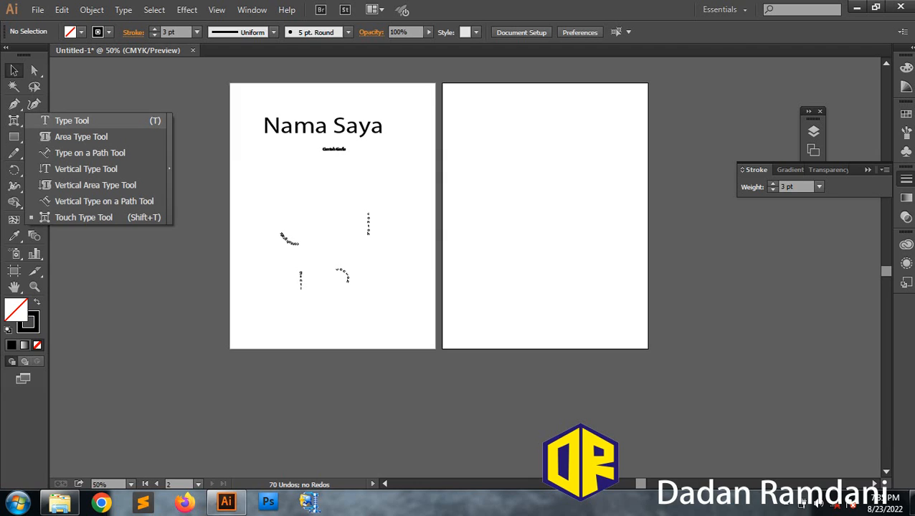
click(71, 121)
Step: Draw five separate straight lines on the second artboard with the Line Segment tool, three slanting down to the right and two nearly vertical
click(34, 120)
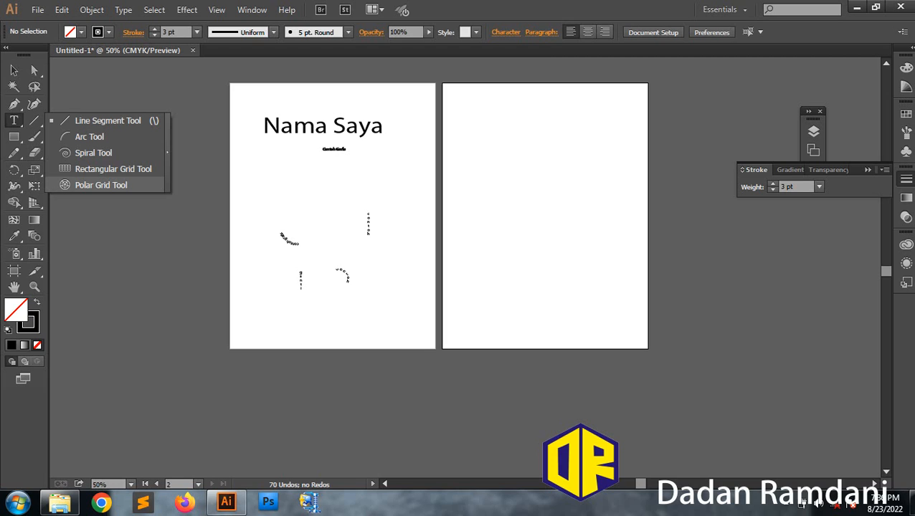
click(108, 121)
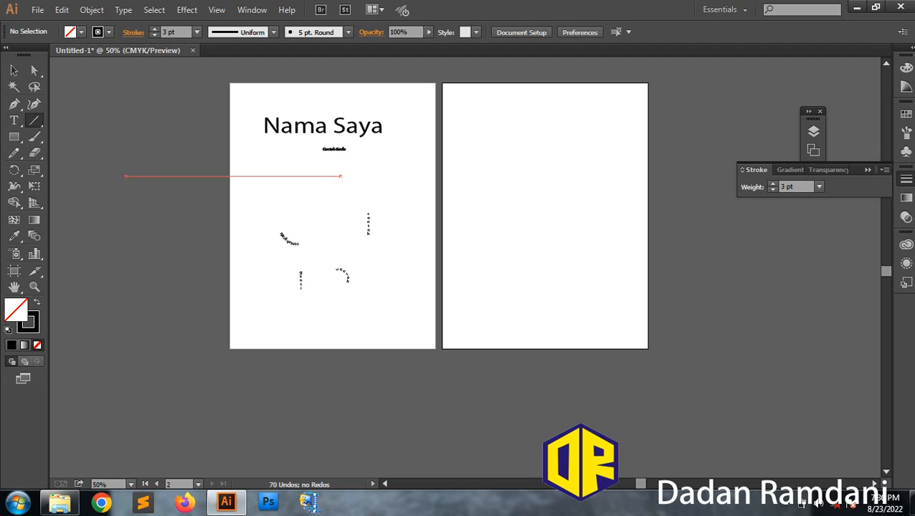
drag(339, 278, 339, 321)
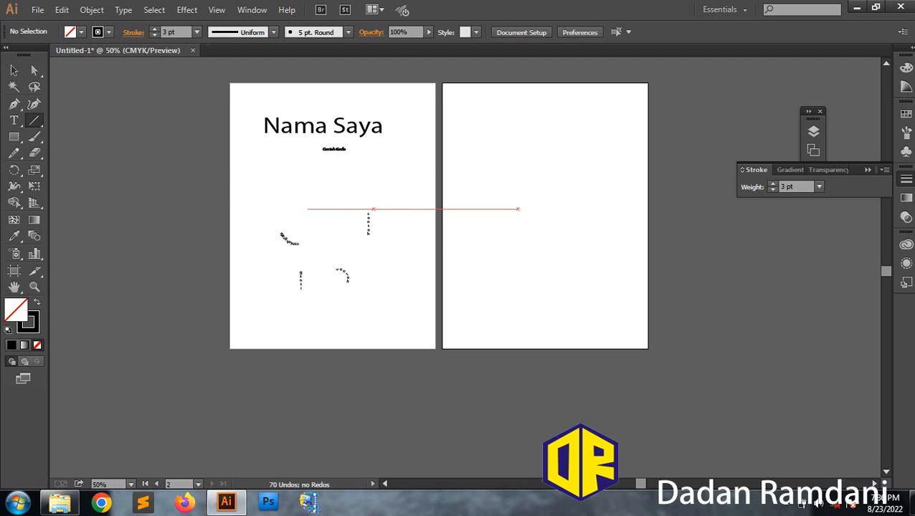
scroll(521, 208, up, 3)
drag(451, 146, 575, 304)
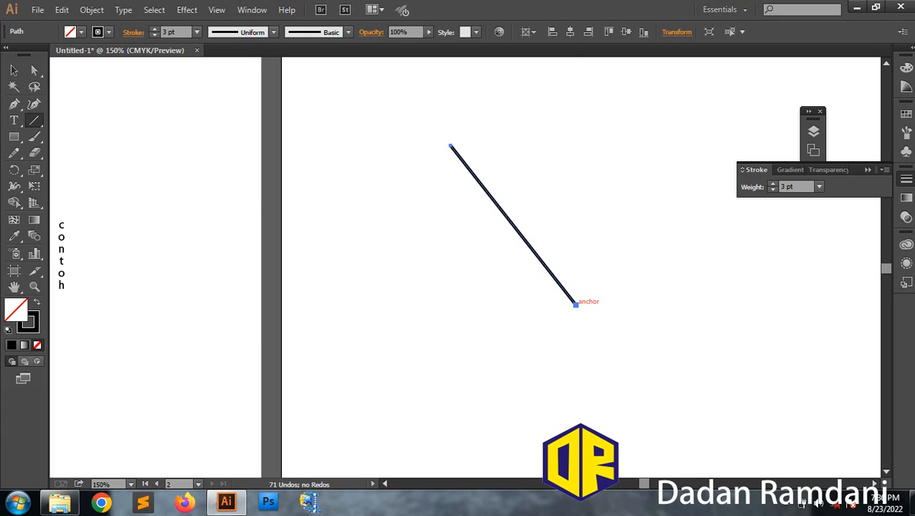
drag(599, 120, 614, 289)
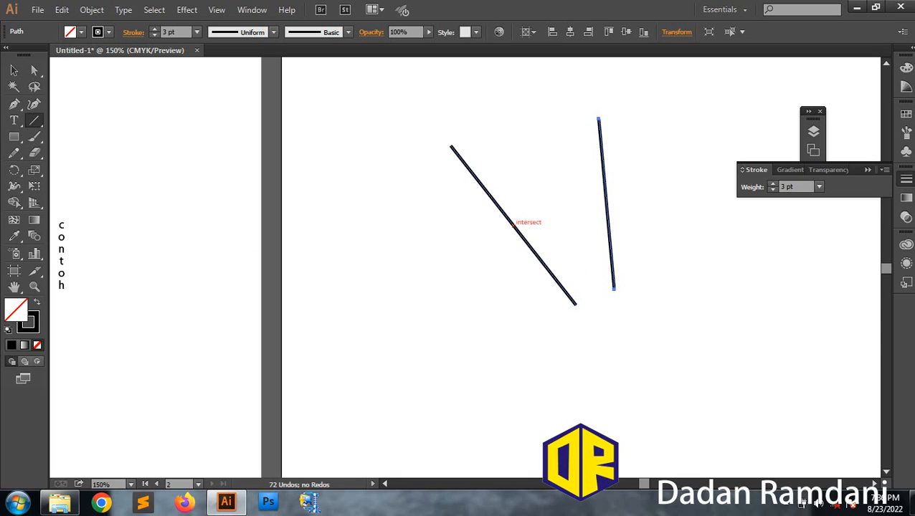
drag(385, 182, 527, 353)
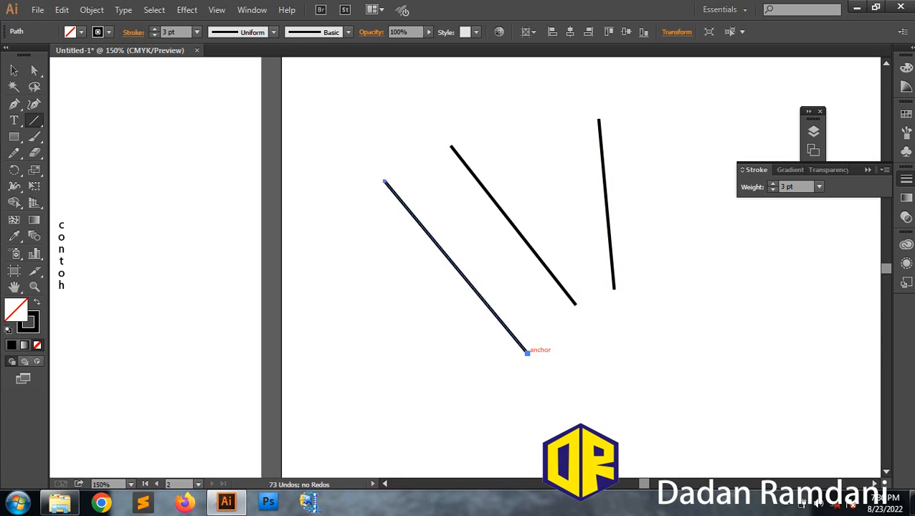
drag(301, 200, 413, 369)
drag(344, 92, 350, 209)
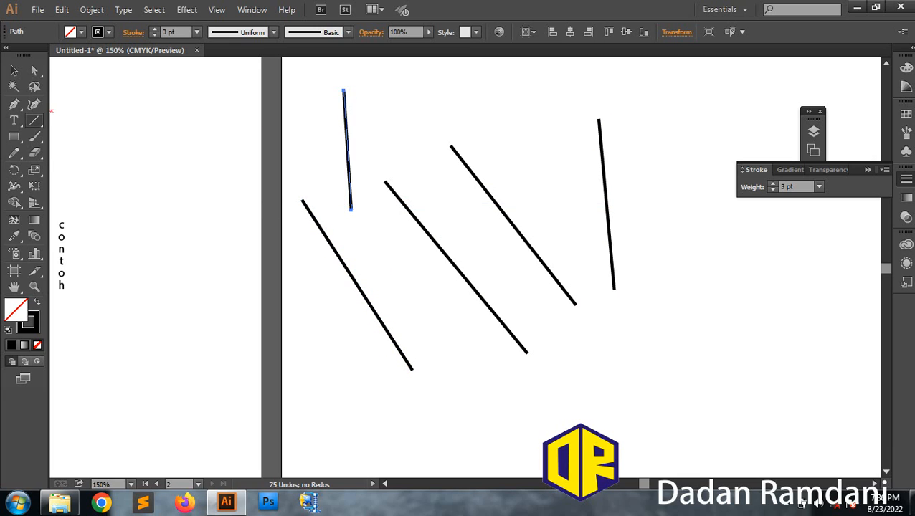
Step: Draw three Arc tool paths right of the lines: about 160 x 204 pt, a nearly vertical one, and about 291 x 246 pt
click(34, 120)
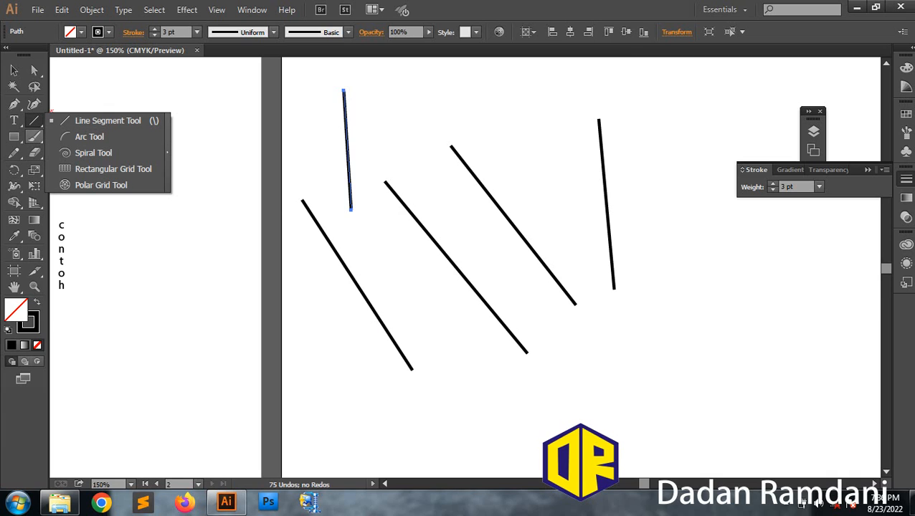
click(89, 136)
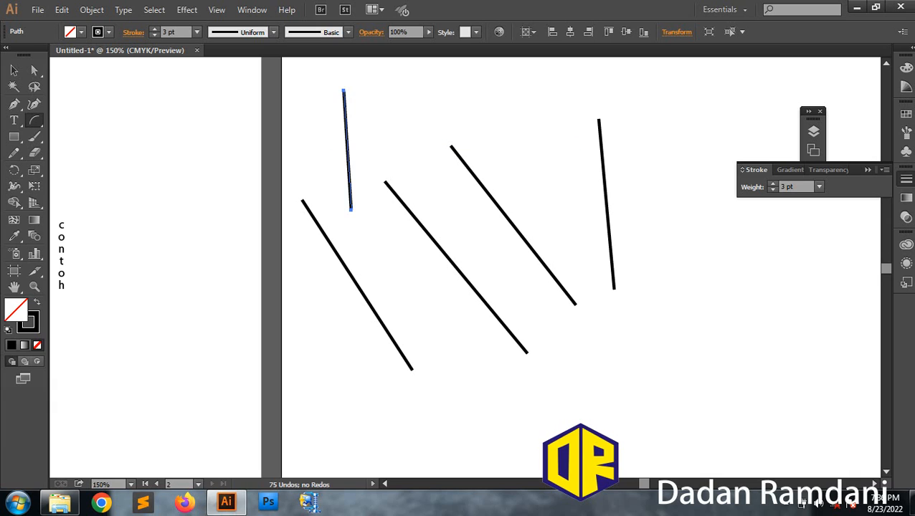
scroll(590, 158, down, 2)
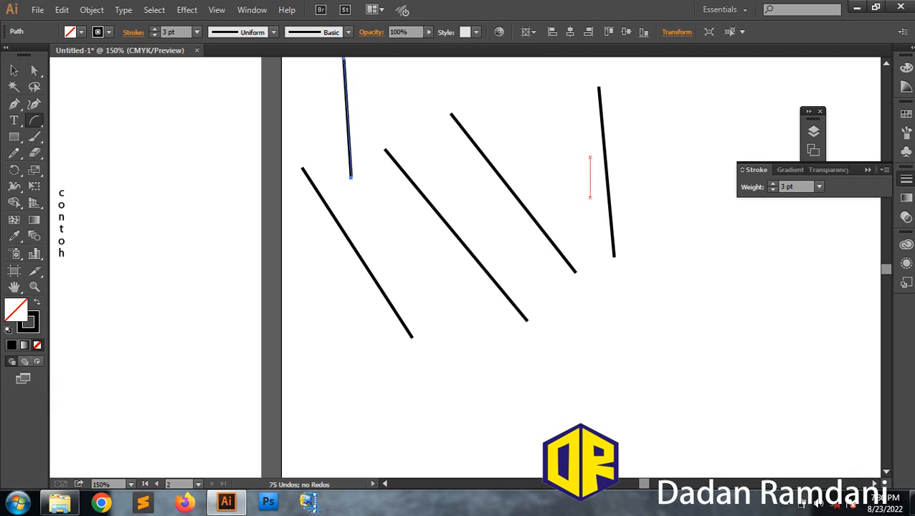
key(ctrl+alt+0)
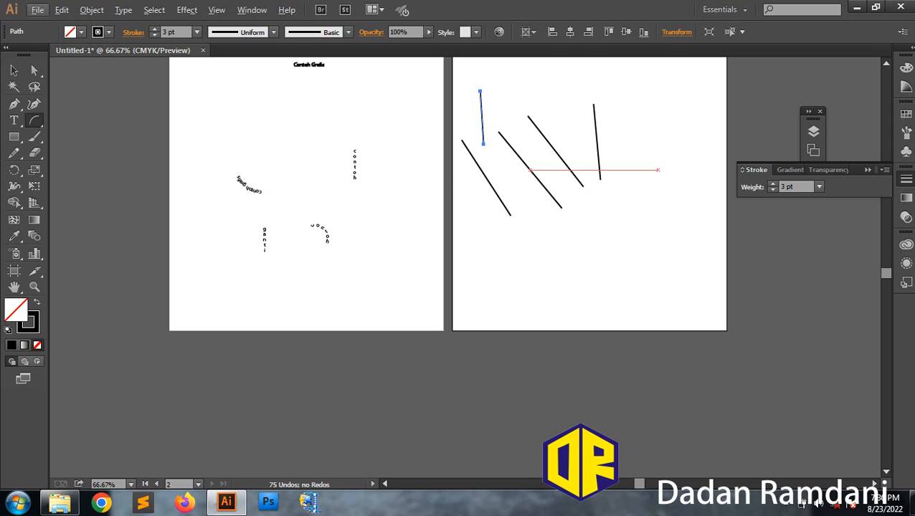
drag(655, 142, 583, 233)
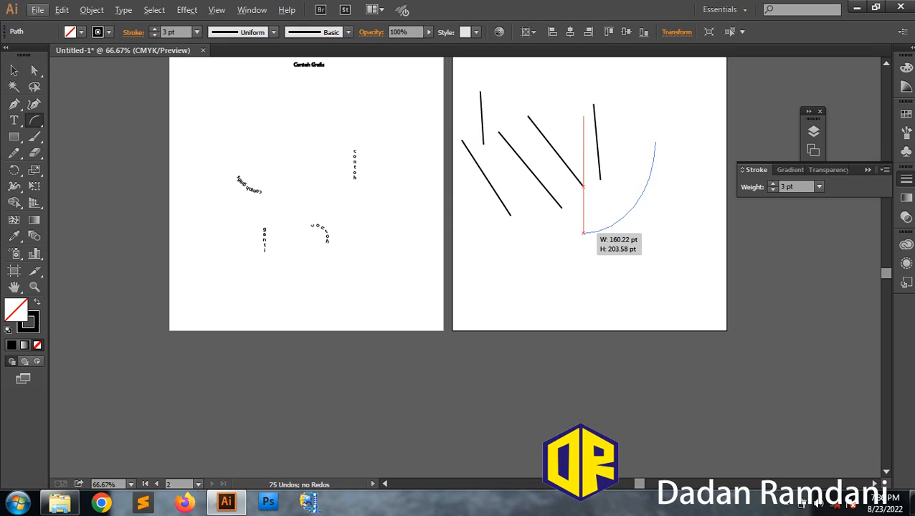
drag(583, 233, 582, 234)
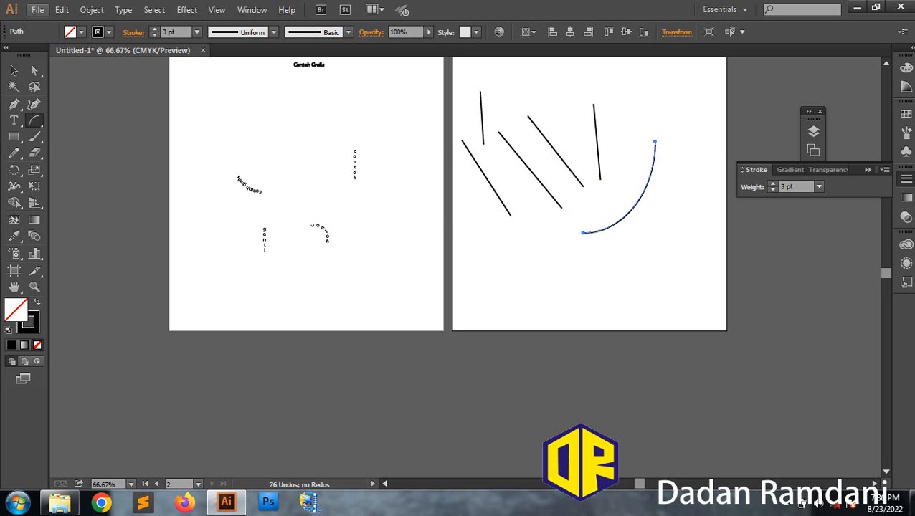
drag(670, 132, 671, 250)
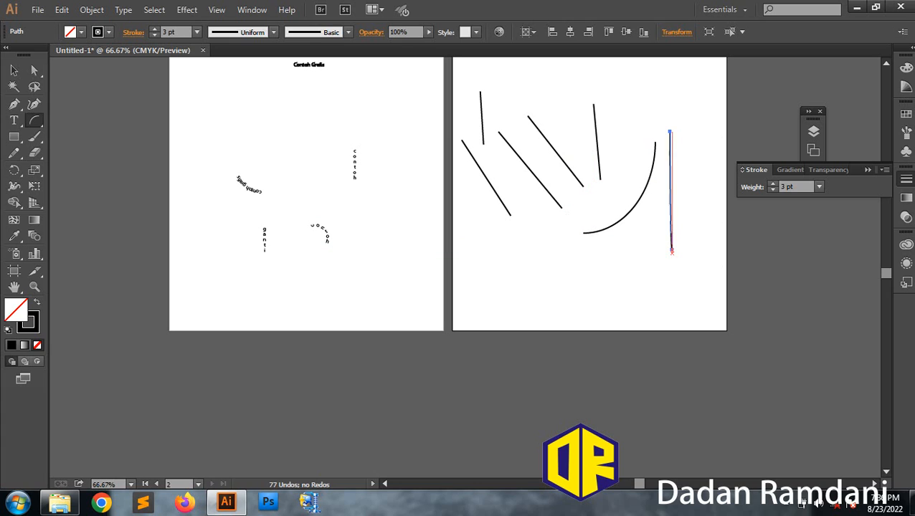
drag(693, 153, 562, 263)
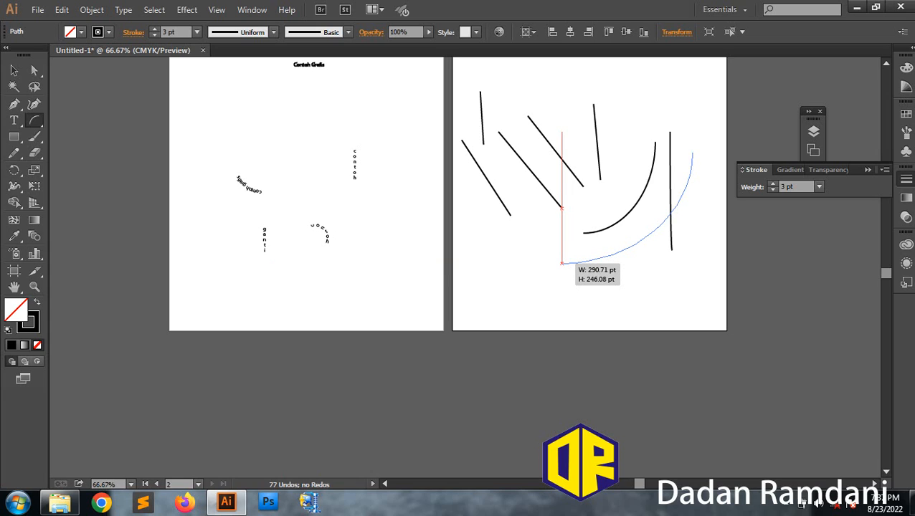
drag(562, 263, 561, 264)
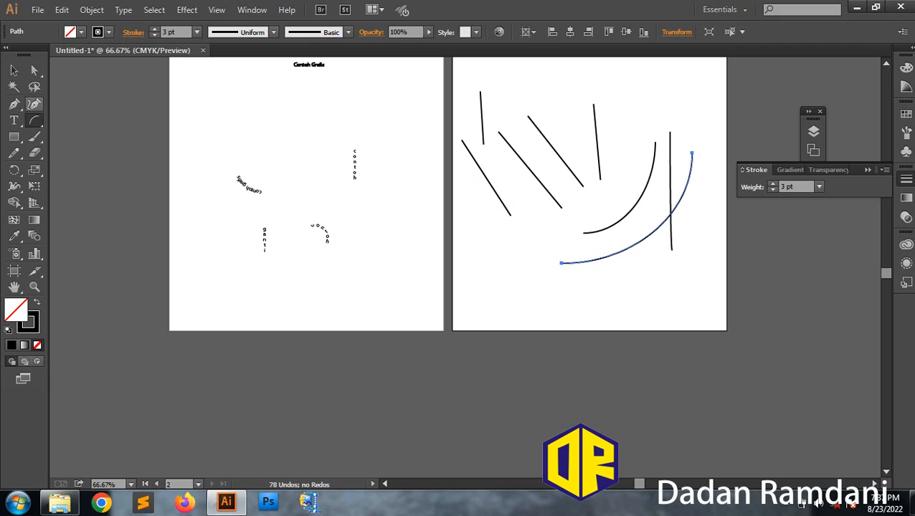
Step: Scale all the lines and arcs on the second artboard down together toward their upper-left corner, and deselect them
click(14, 70)
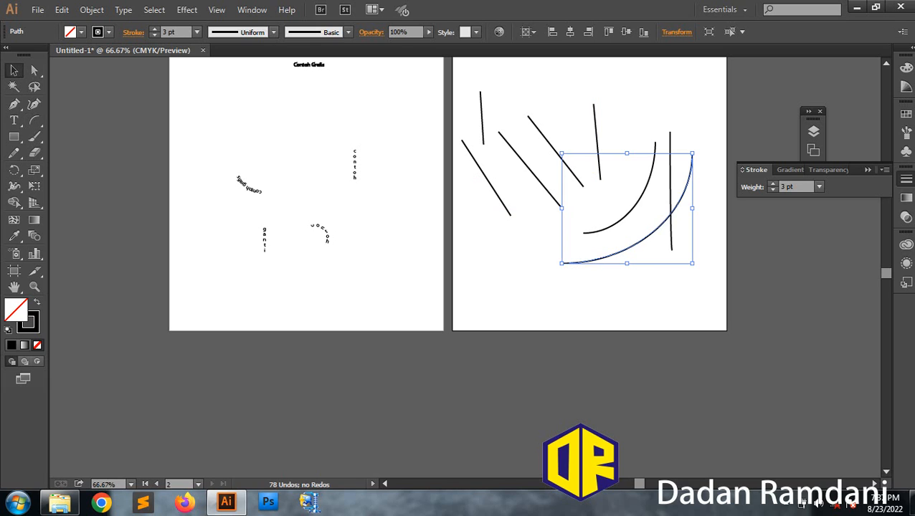
mouse_move(449, 68)
mouse_down()
mouse_move(706, 294)
mouse_move(725, 330)
mouse_up()
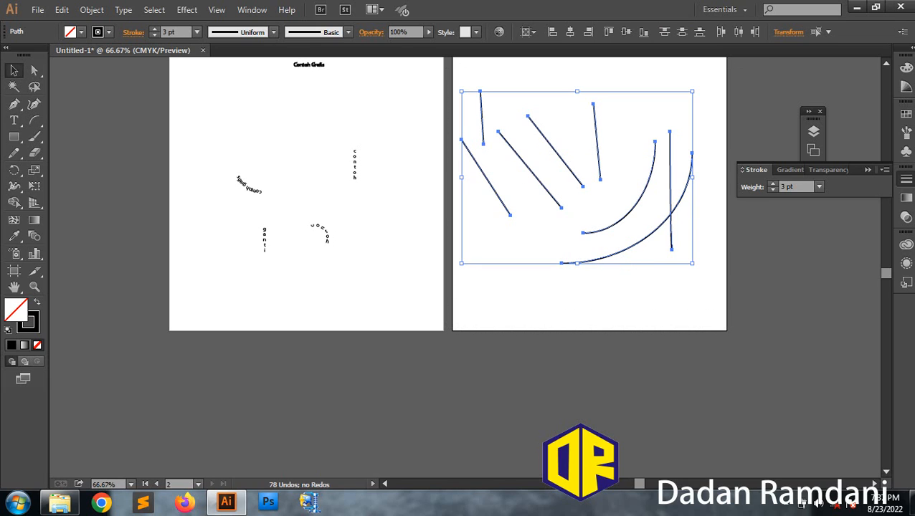
drag(692, 263, 627, 208)
key(ctrl+shift+a)
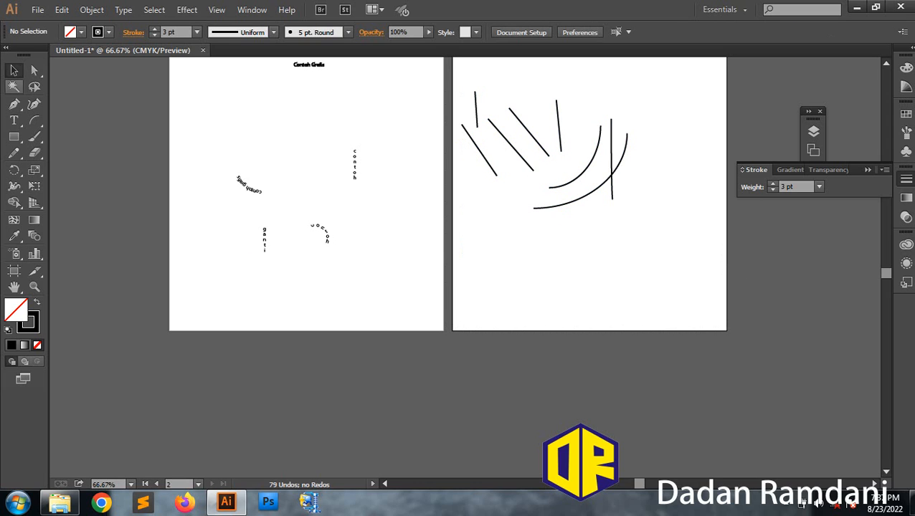
Step: Draw a large spiral above the slanted lines on the second artboard with the Spiral tool
scroll(466, 265, up, 1)
scroll(448, 244, up, 2)
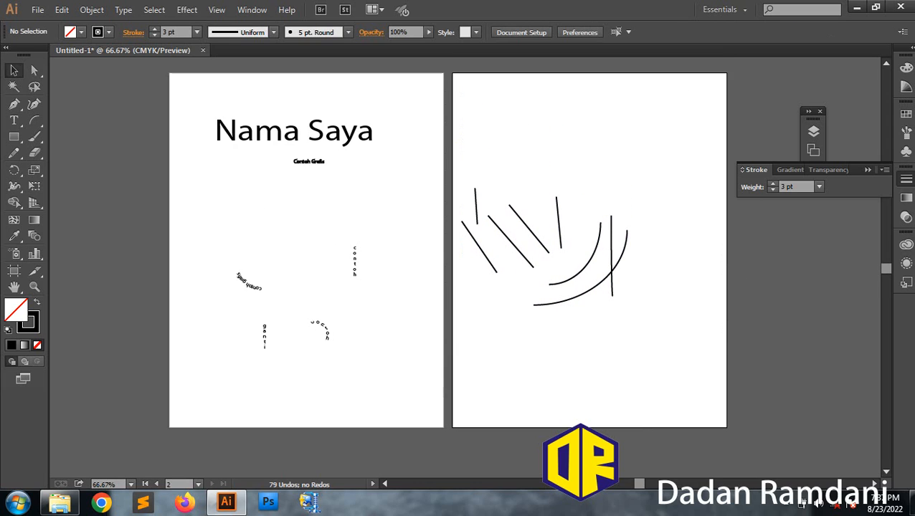
click(35, 120)
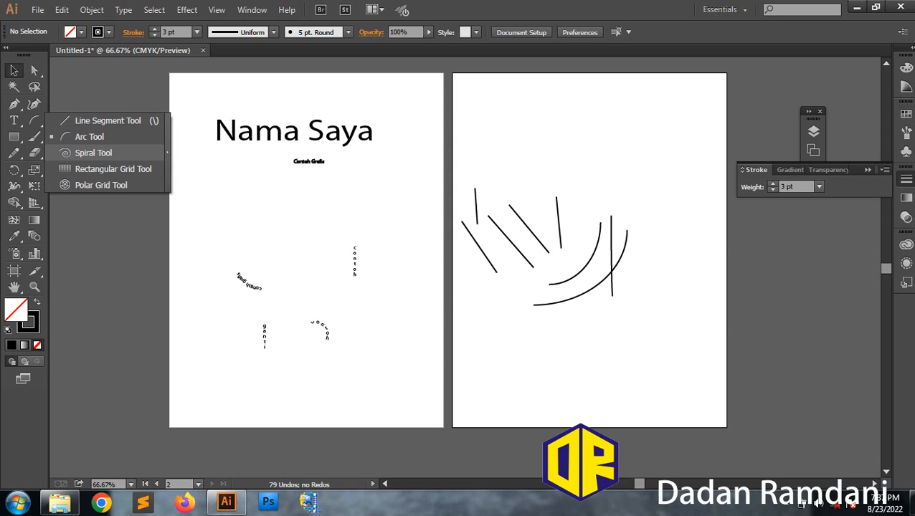
click(93, 153)
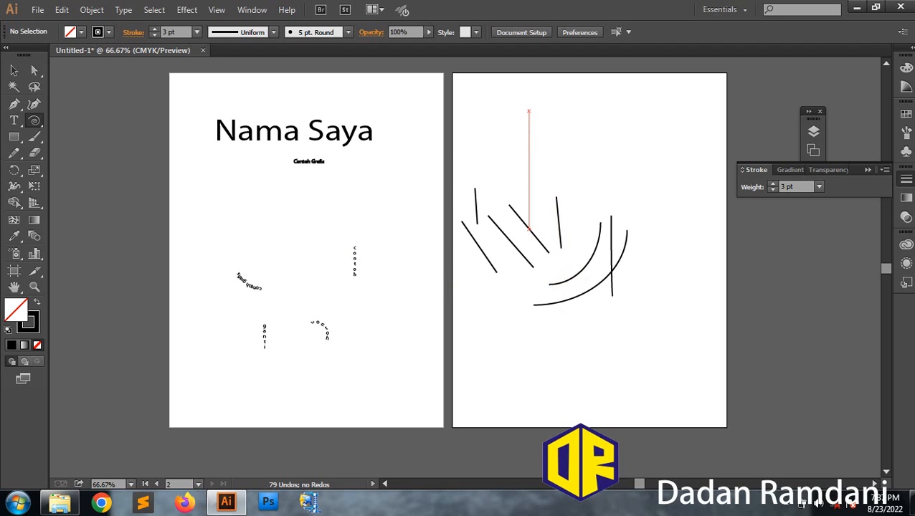
mouse_move(531, 114)
mouse_down()
mouse_move(568, 188)
mouse_move(578, 141)
mouse_move(589, 147)
mouse_up()
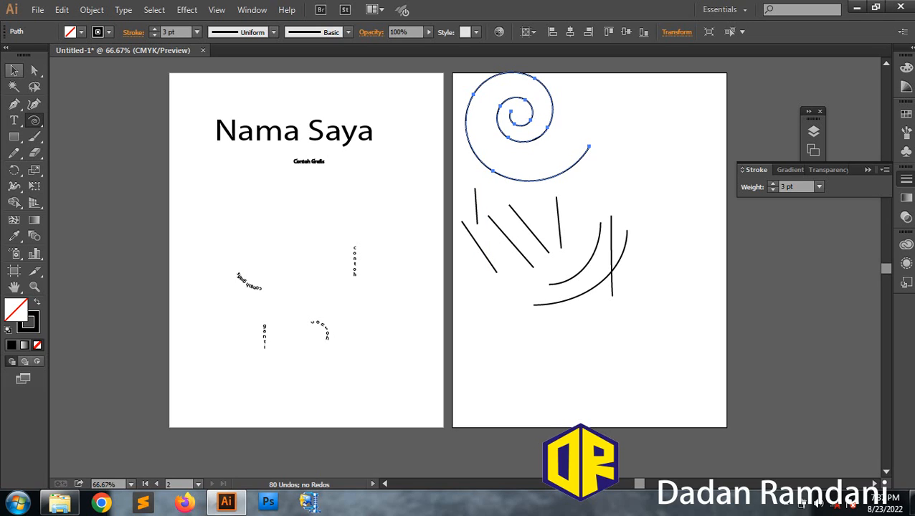
Step: Shrink the spiral toward its lower-right corner, and scale it down together with all the lines and arcs toward their upper-left corner
click(15, 69)
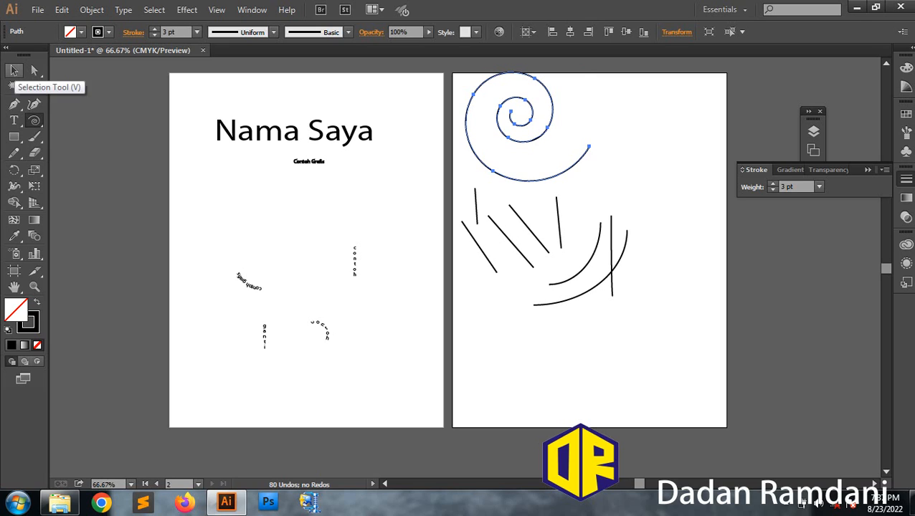
click(14, 70)
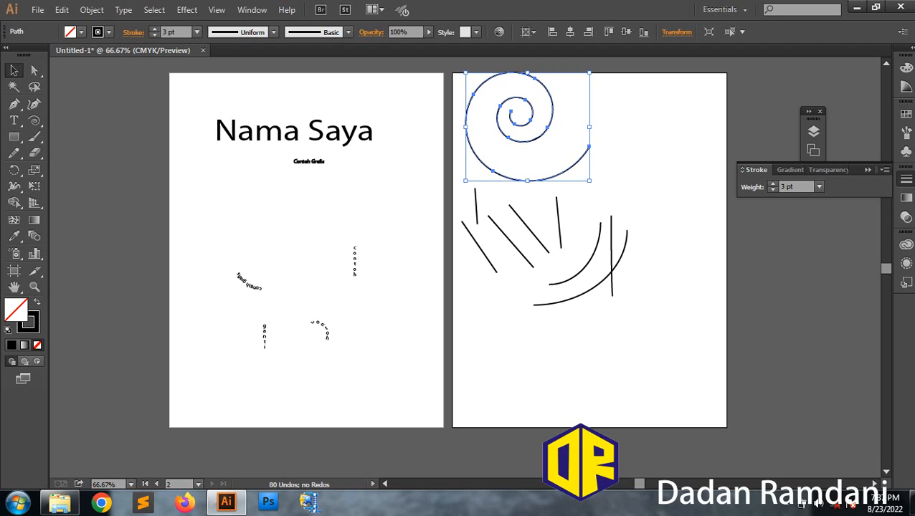
drag(466, 73, 498, 106)
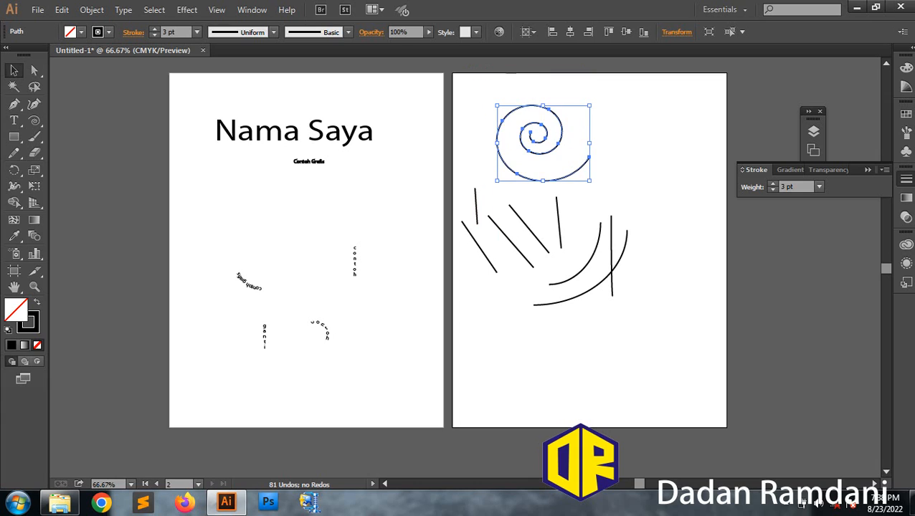
key(ctrl+shift+a)
mouse_move(626, 308)
mouse_down()
mouse_move(535, 300)
mouse_move(461, 179)
mouse_move(452, 95)
mouse_up()
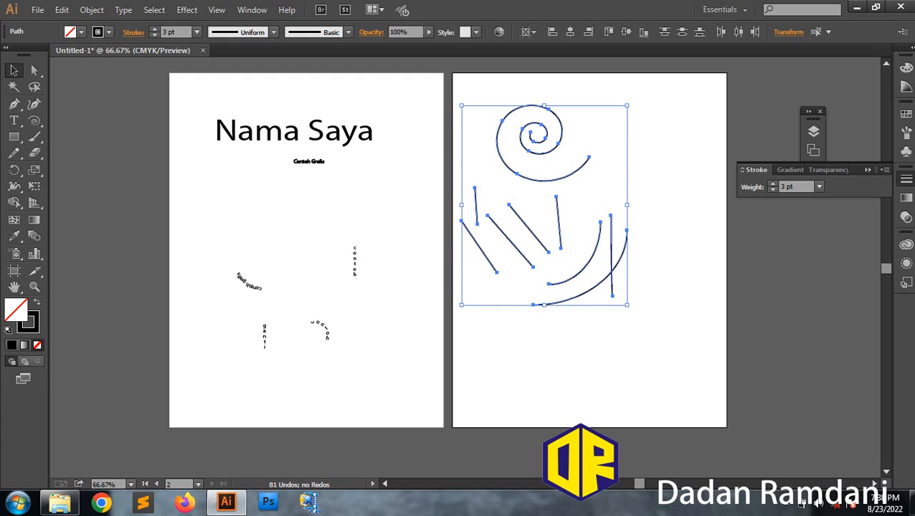
drag(627, 305, 581, 221)
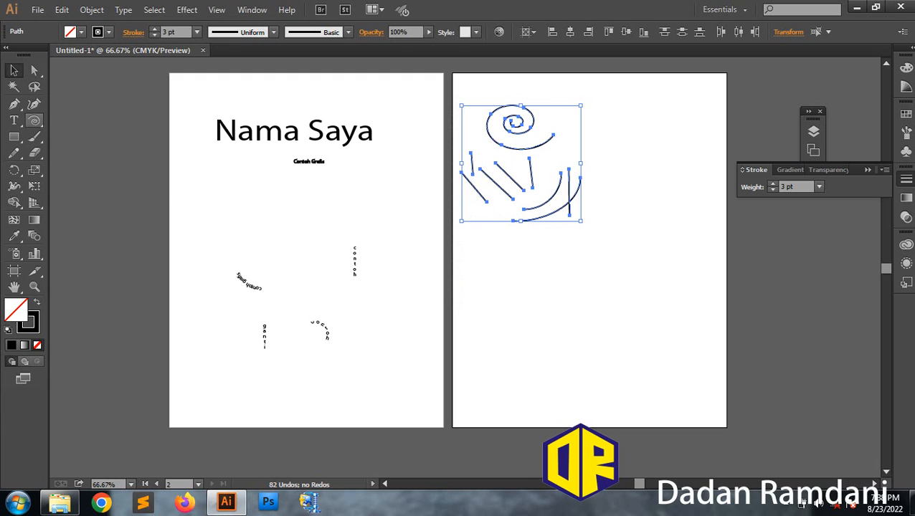
Step: Draw a rectangular grid below the lines and arcs on the second artboard with the Rectangular Grid tool
drag(34, 120, 107, 168)
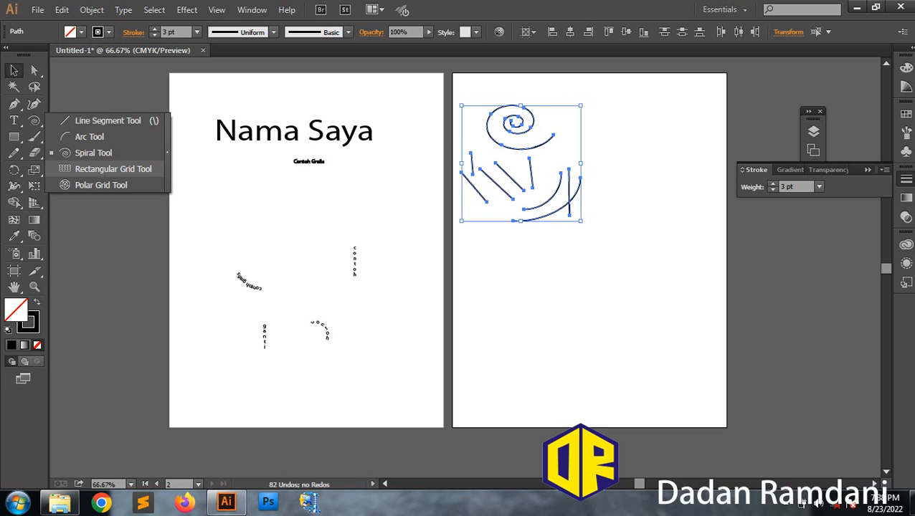
drag(107, 169, 108, 169)
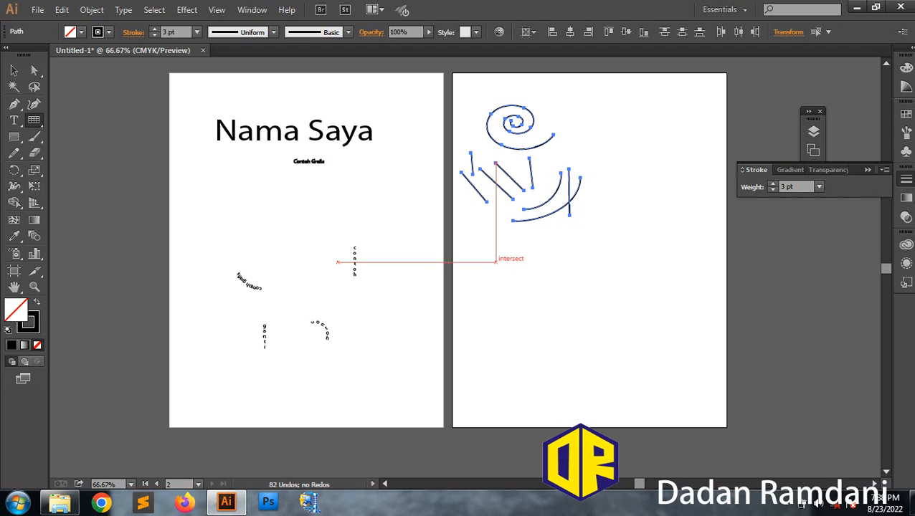
drag(495, 259, 600, 351)
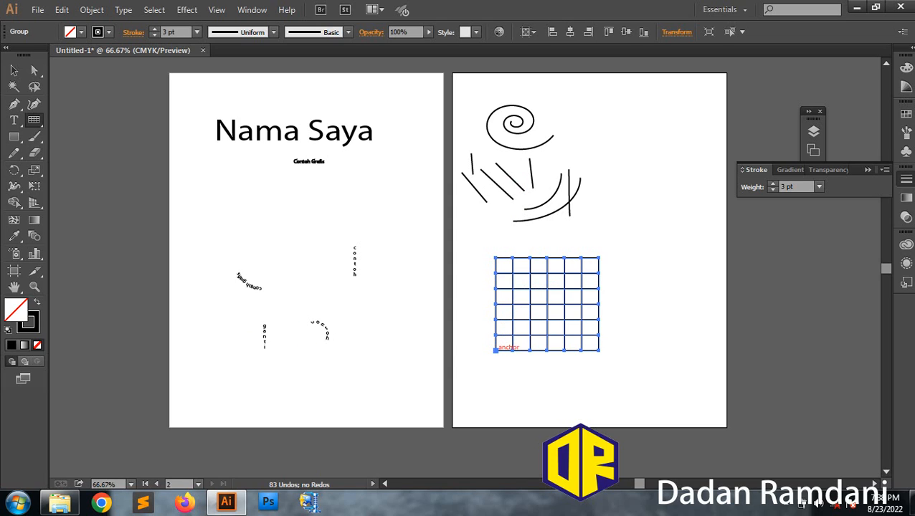
Step: Draw a polar grid to the right of the arcs on the second artboard with the Polar Grid tool
key(t)
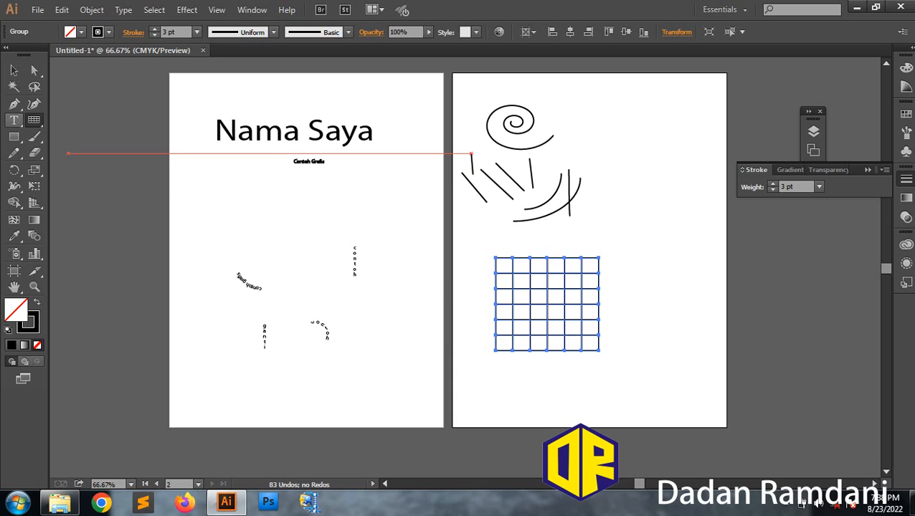
click(34, 120)
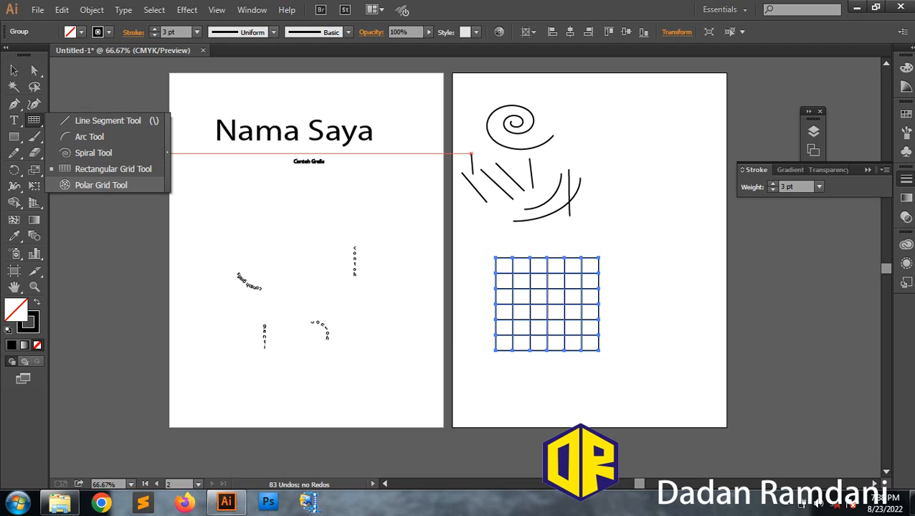
click(100, 185)
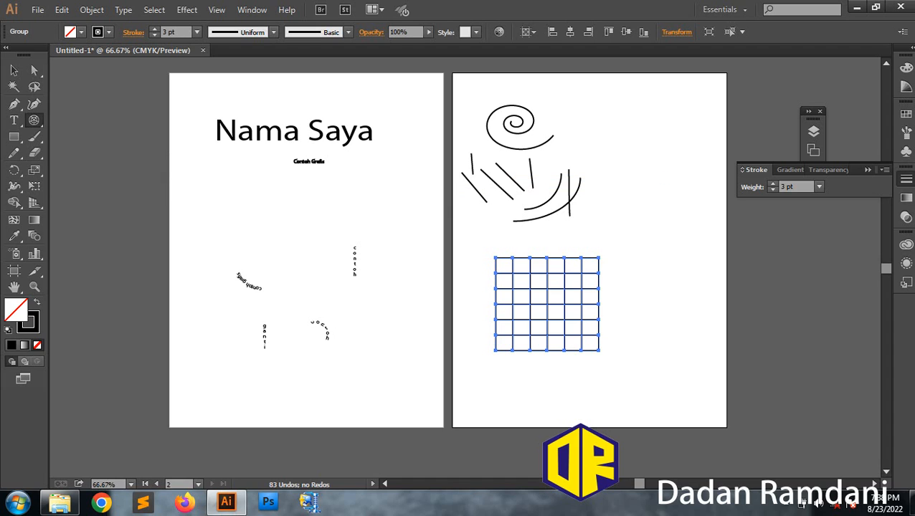
drag(617, 156, 697, 237)
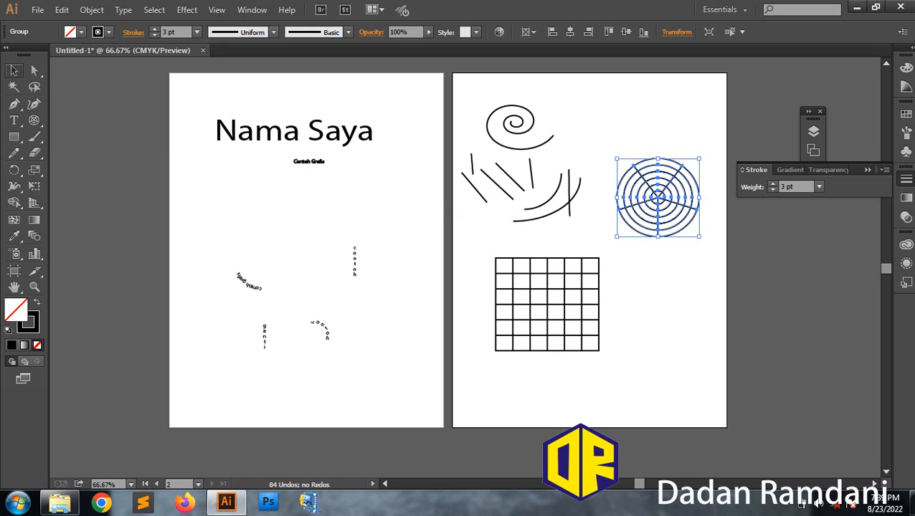
click(13, 69)
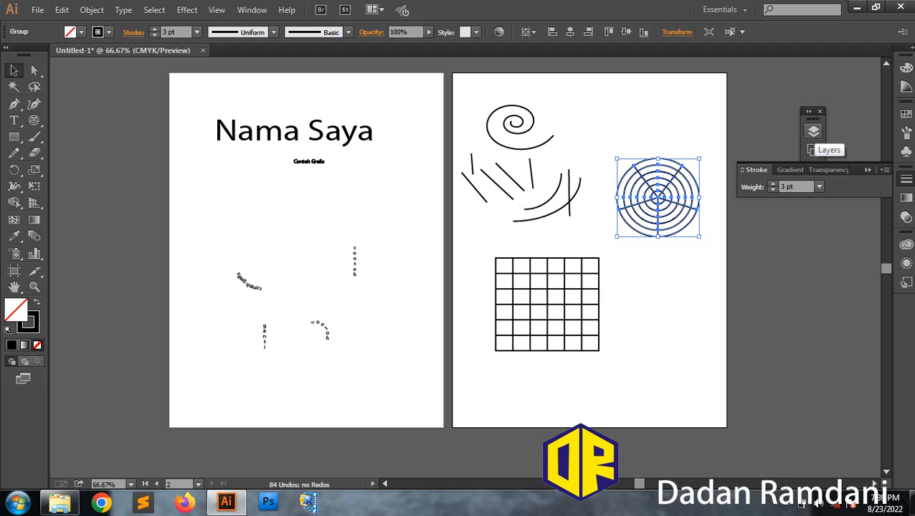
Step: Show the document's artboard list as a separate floating palette, deselect the polar grid, and add a third artboard
click(811, 149)
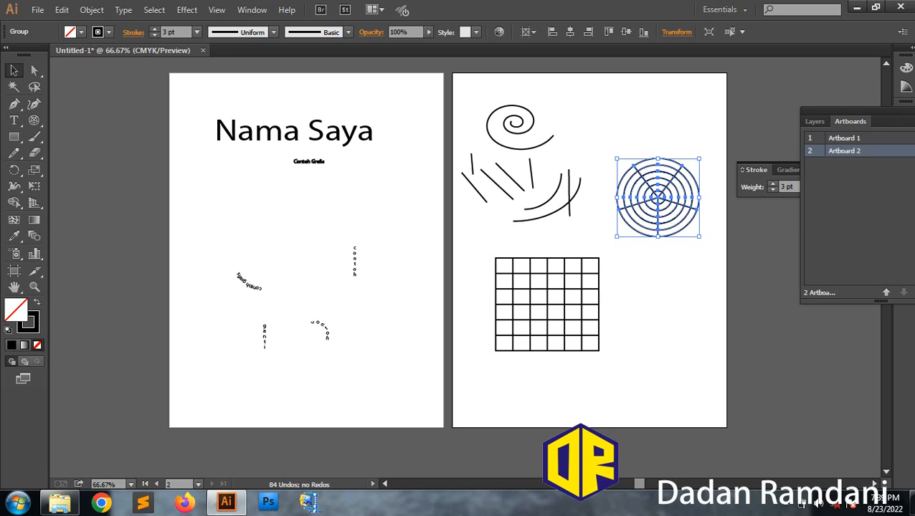
click(860, 235)
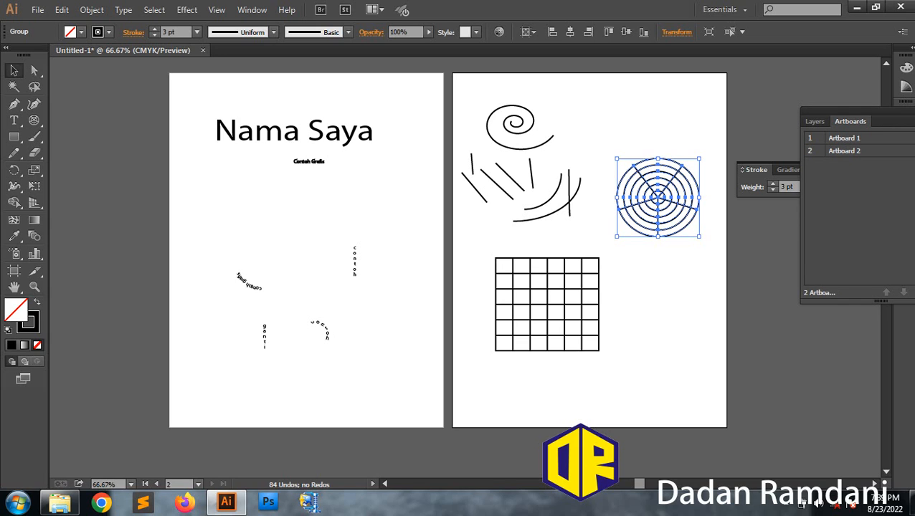
drag(850, 121, 777, 133)
click(667, 127)
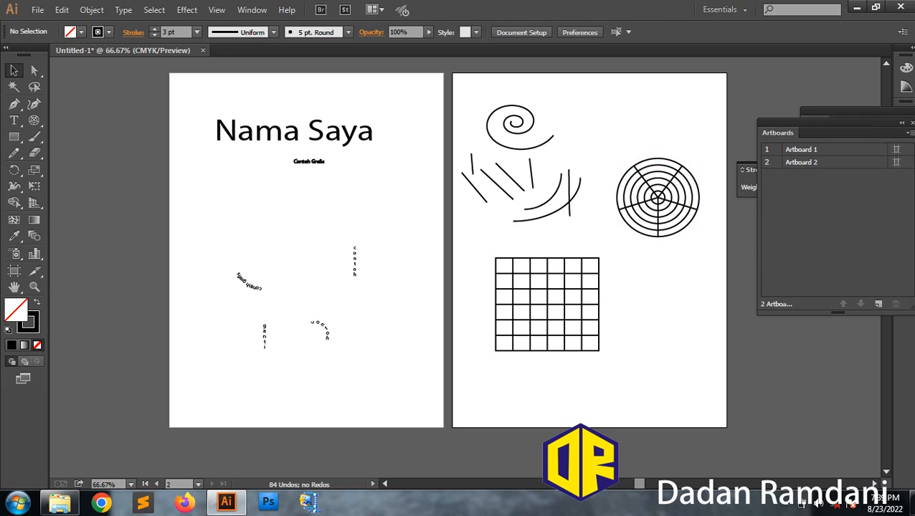
click(877, 304)
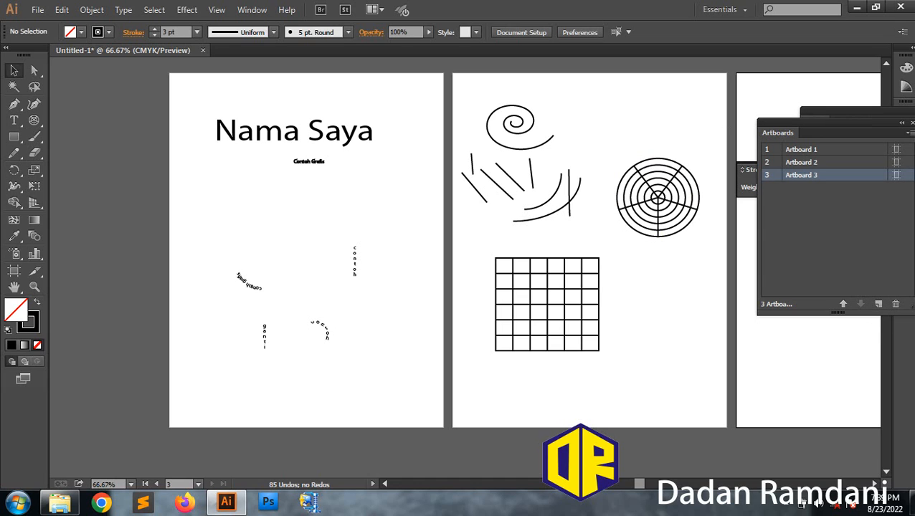
Step: Draw a small, nearly square rectangle near the upper-left corner of the third artboard with the Rectangle tool and fill it red
click(873, 485)
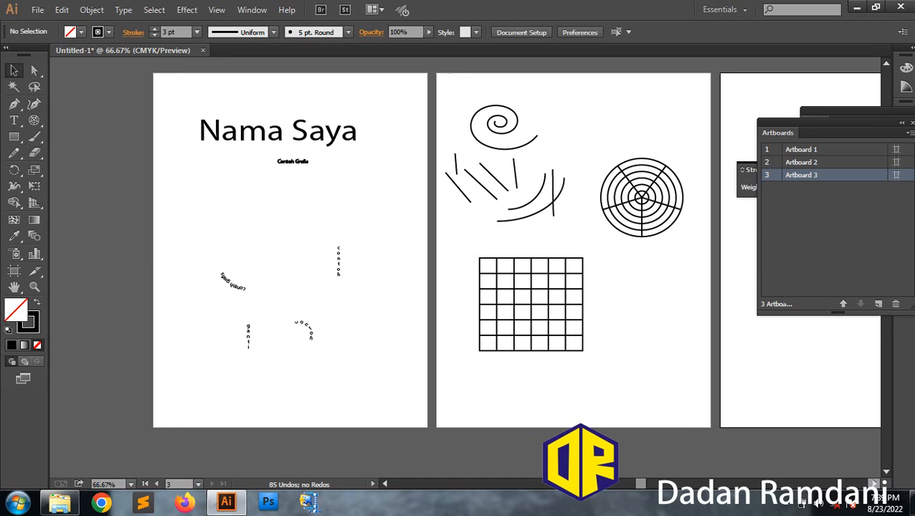
click(872, 485)
click(873, 485)
click(873, 485)
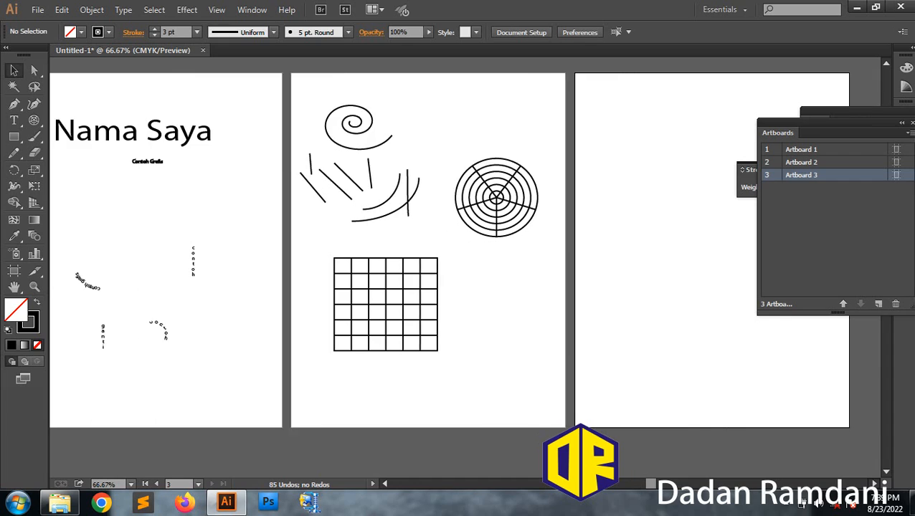
click(873, 485)
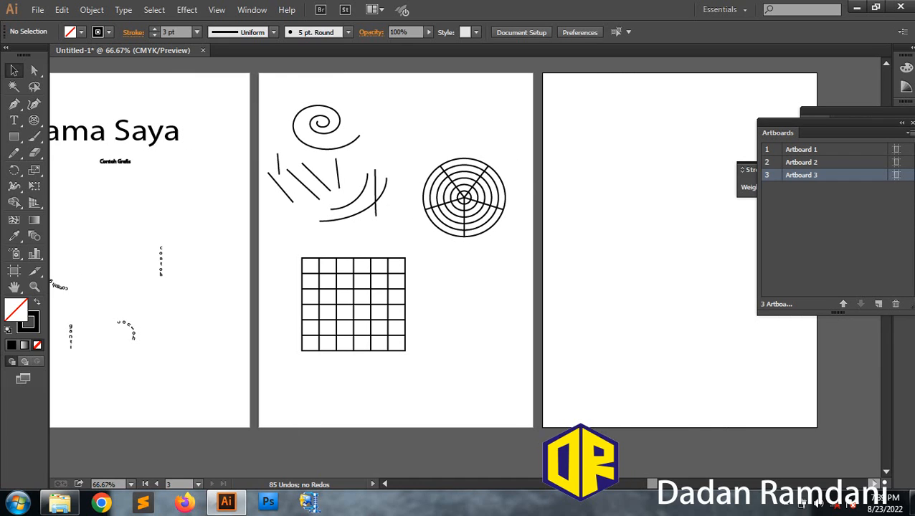
click(873, 485)
click(872, 485)
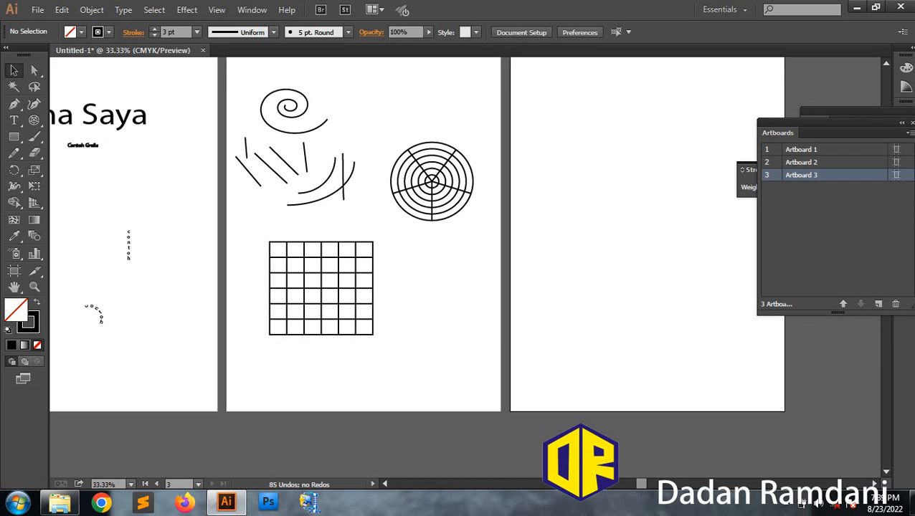
key(ctrl+minus)
key(ctrl+minus)
key(m)
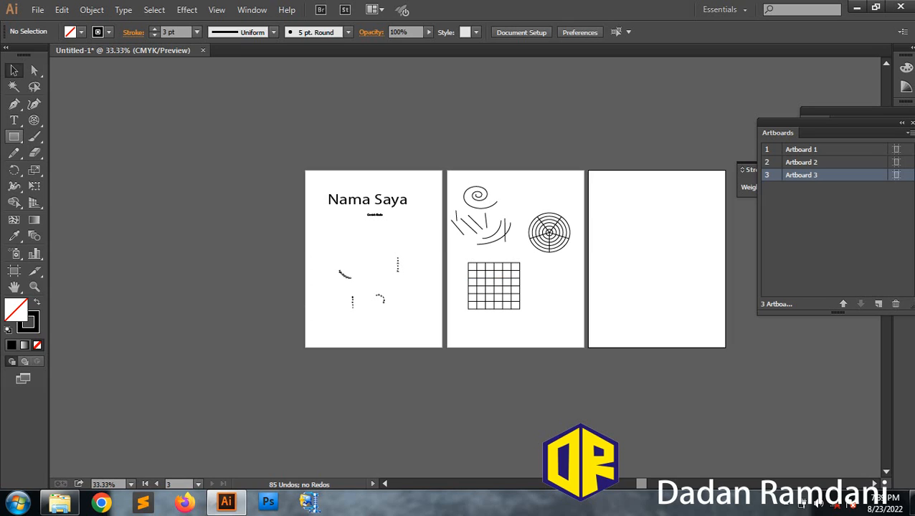
click(13, 136)
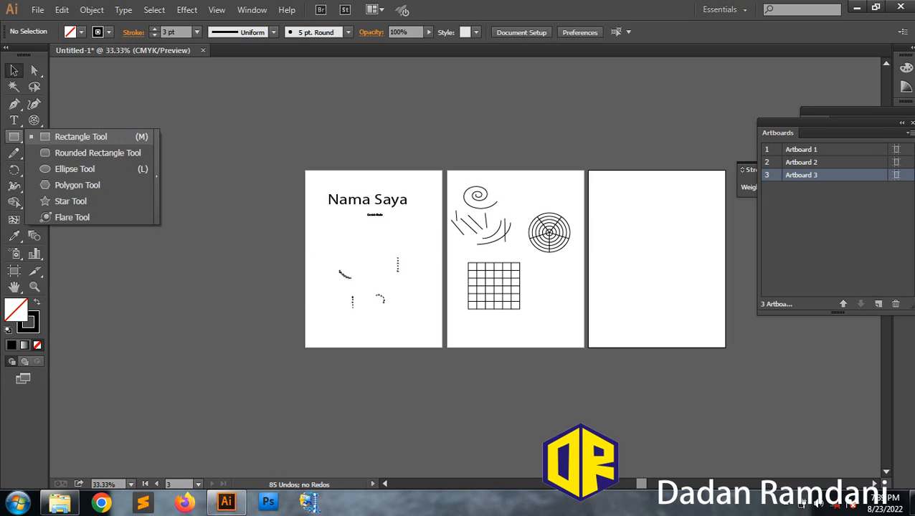
click(36, 136)
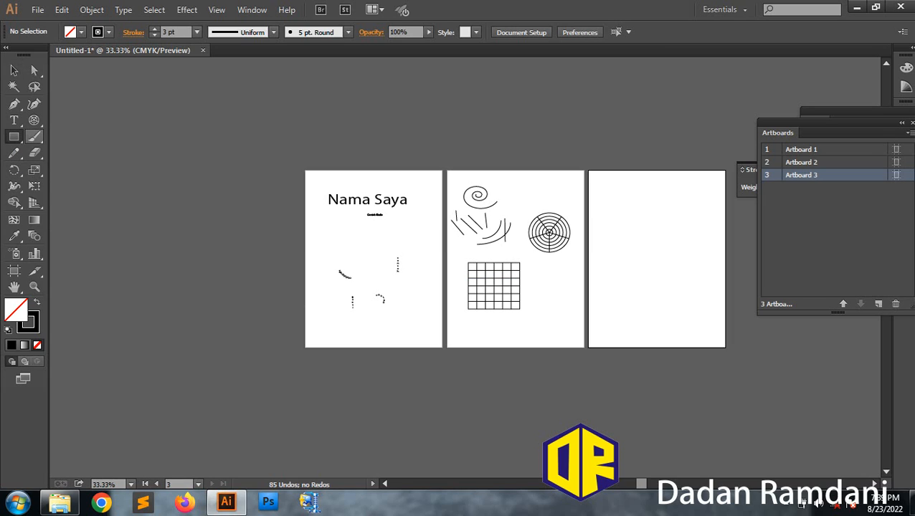
scroll(646, 198, up, 2)
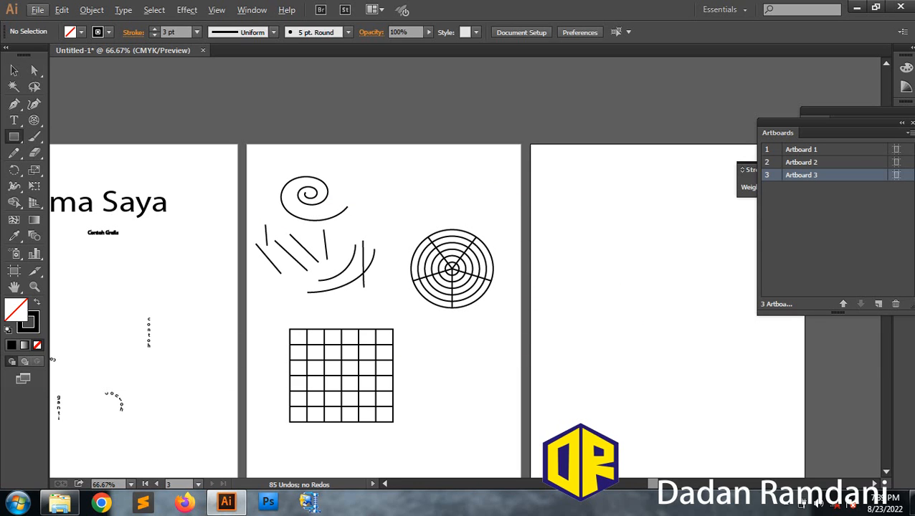
click(873, 484)
click(873, 484)
click(873, 484)
click(872, 484)
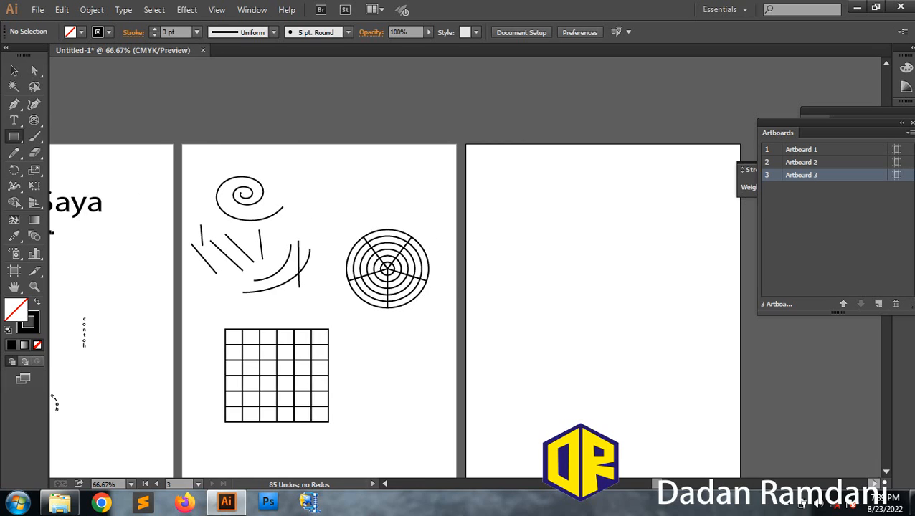
click(872, 485)
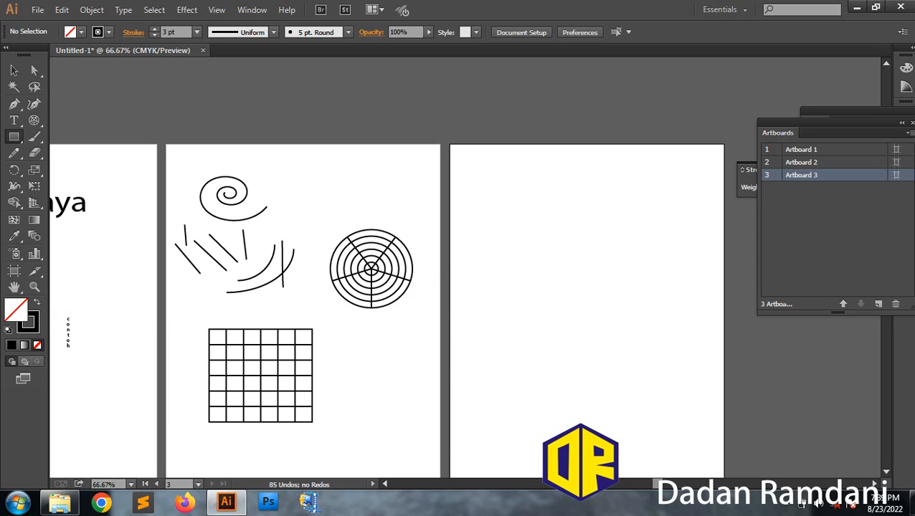
drag(479, 166, 521, 208)
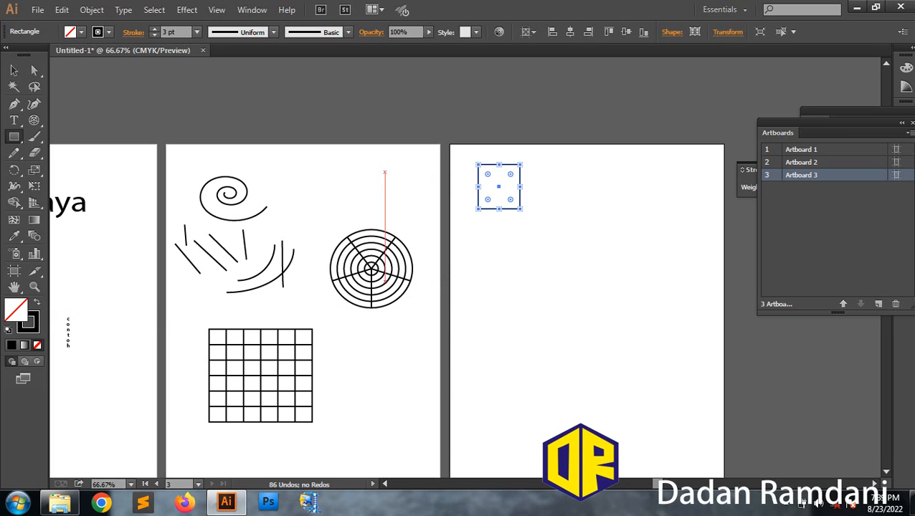
click(81, 31)
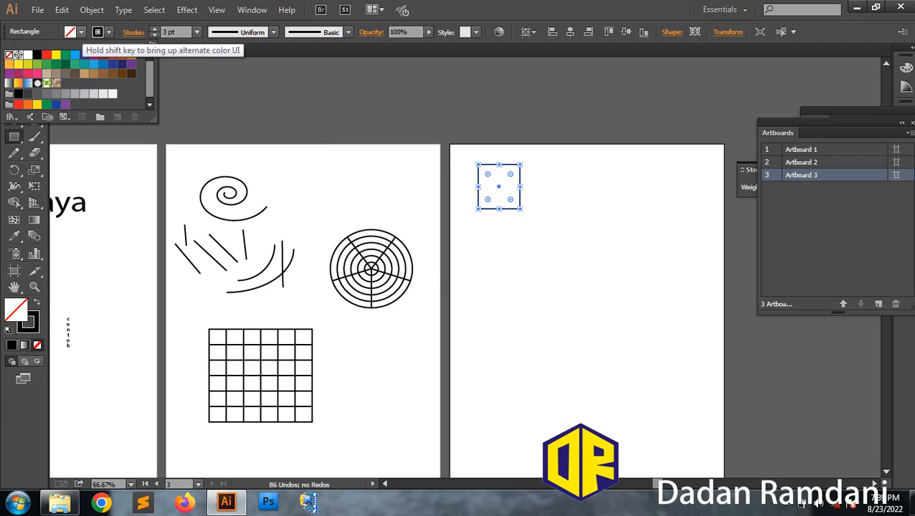
click(46, 54)
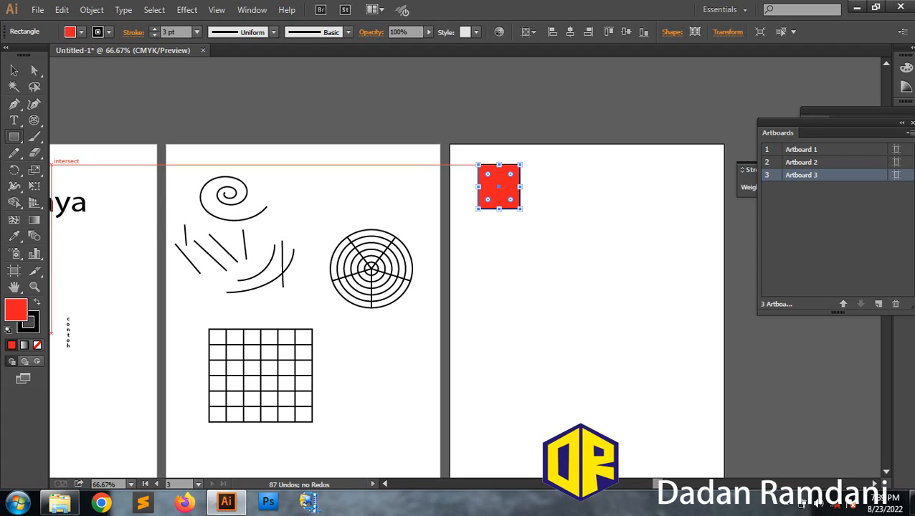
Step: Draw a slightly larger rounded rectangle to the right of the red one with the Rounded Rectangle tool and fill it yellow
click(14, 137)
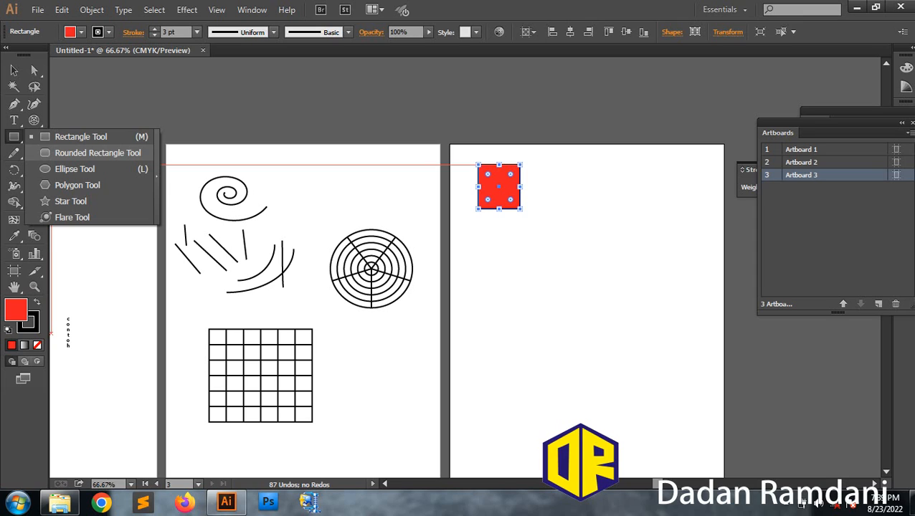
click(97, 153)
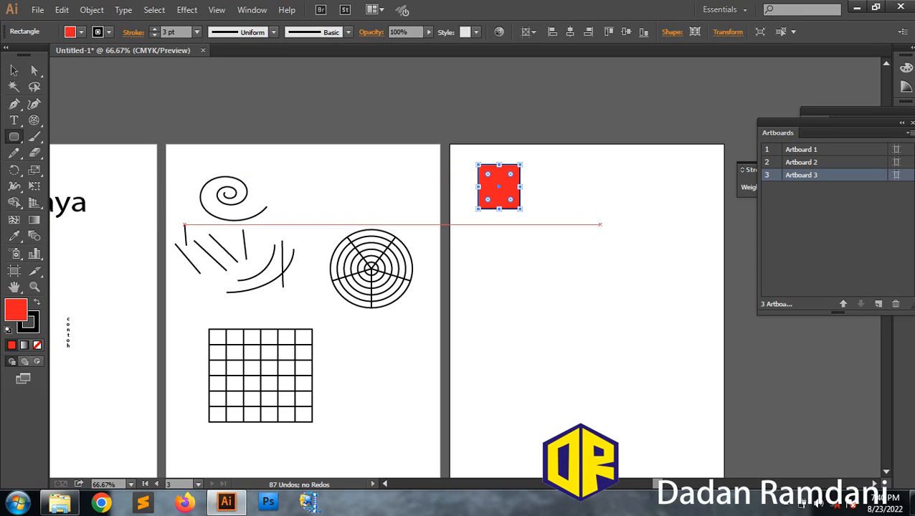
drag(542, 162, 596, 225)
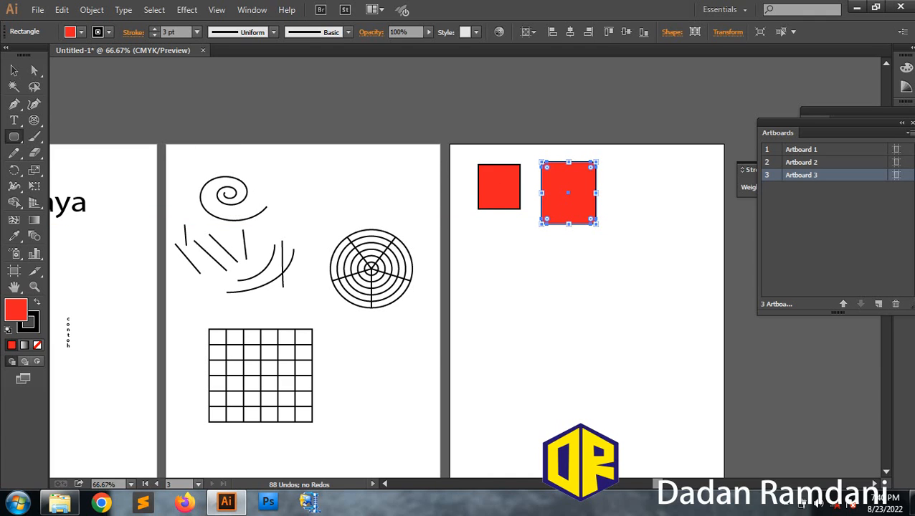
click(81, 32)
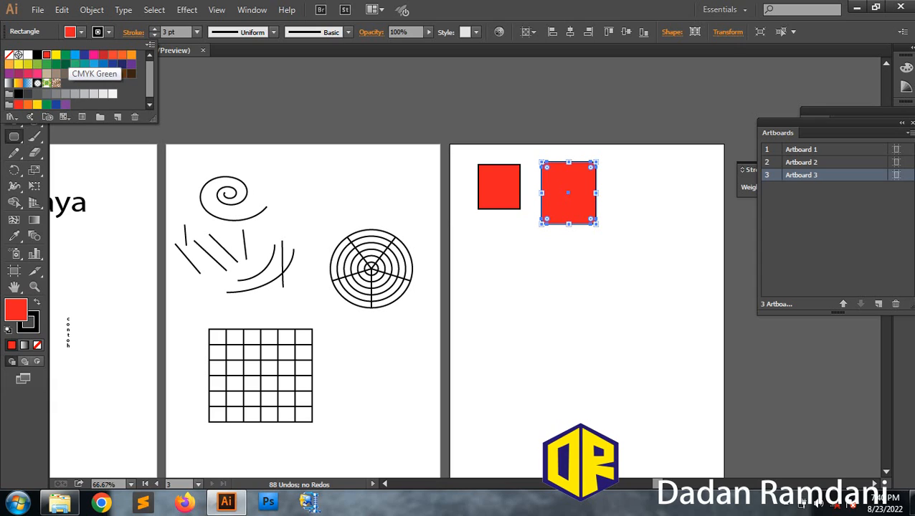
click(56, 55)
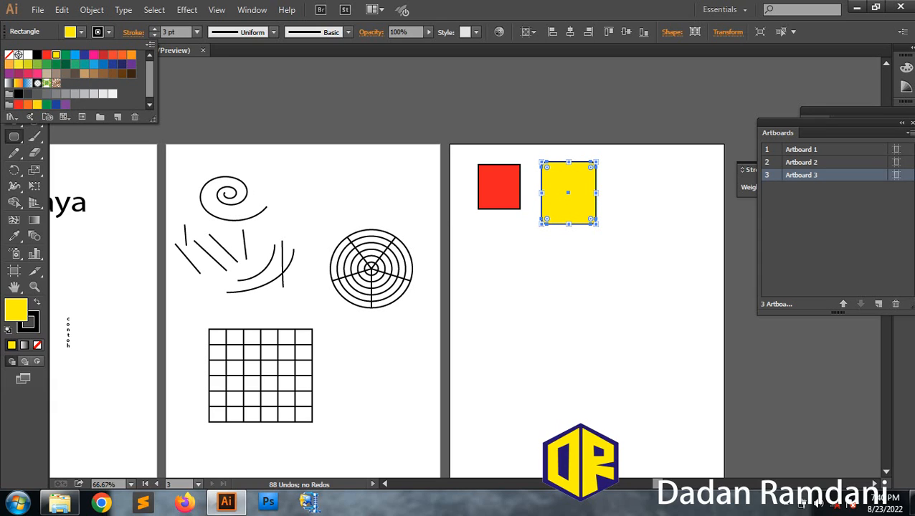
click(513, 256)
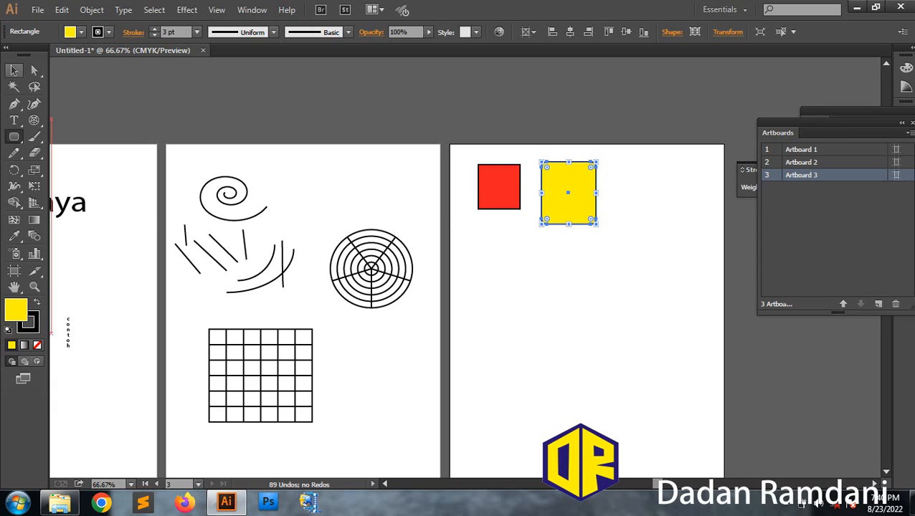
Step: Deselect the yellow rounded rectangle and magnify both shapes to 300% to compare their corners
click(14, 70)
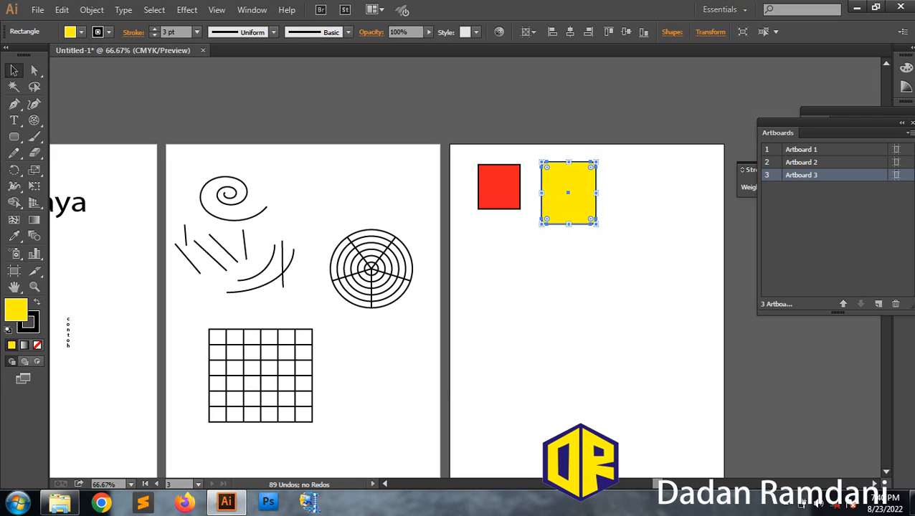
key(ctrl+shift+a)
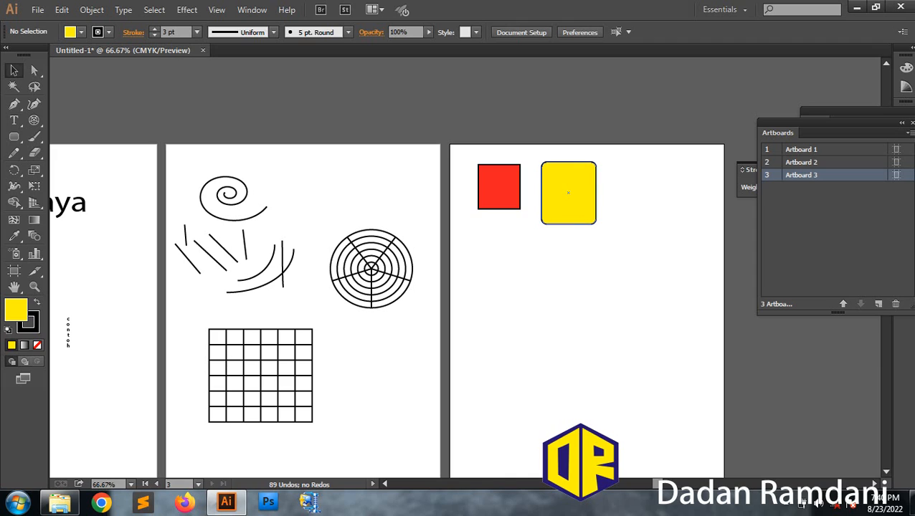
scroll(459, 308, up, 2)
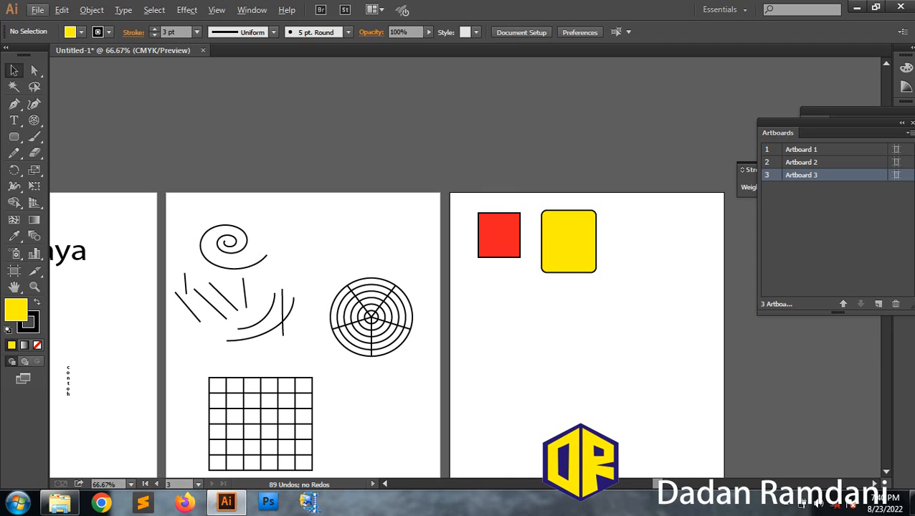
scroll(586, 228, up, 4)
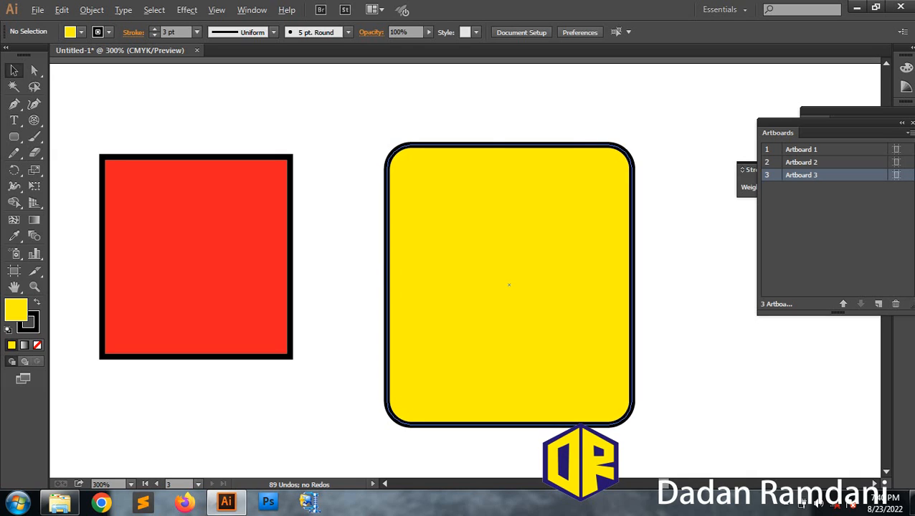
Step: Draw a green-filled ellipse to the right of the yellow rounded rectangle and enlarge it to a near circle reaching level with the rectangle's lower edge
scroll(429, 288, down, 3)
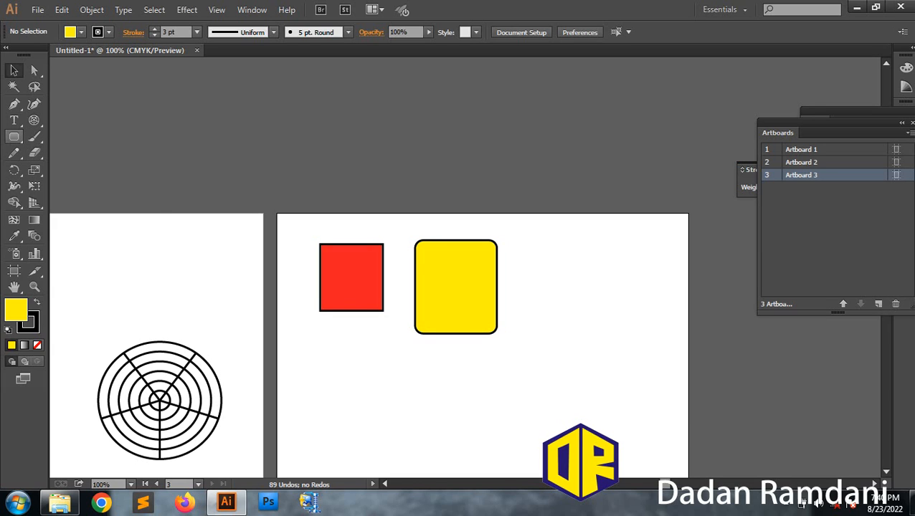
click(14, 137)
click(75, 169)
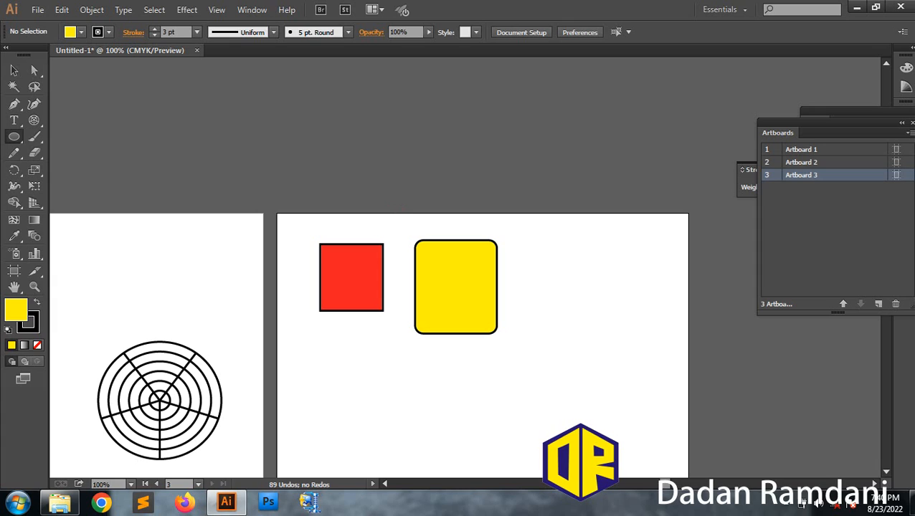
mouse_move(523, 253)
mouse_down()
mouse_move(602, 333)
mouse_move(587, 307)
mouse_up()
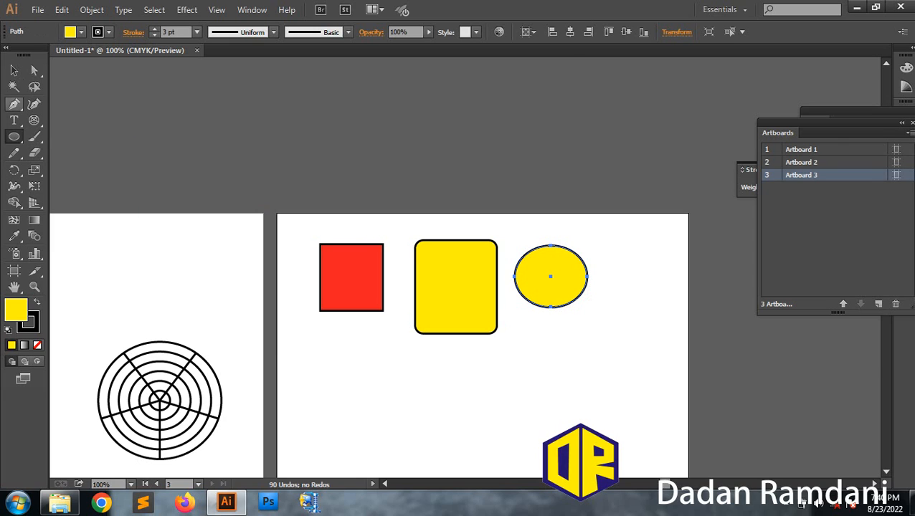
click(81, 31)
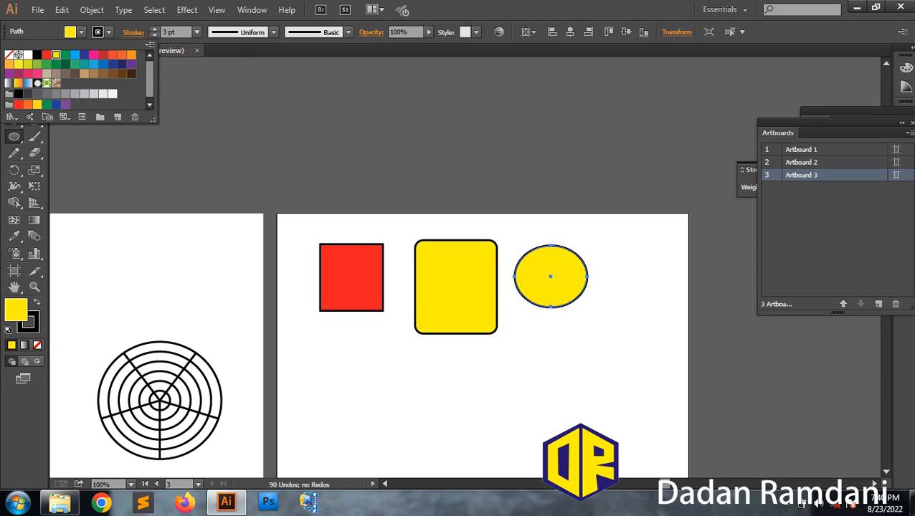
click(65, 55)
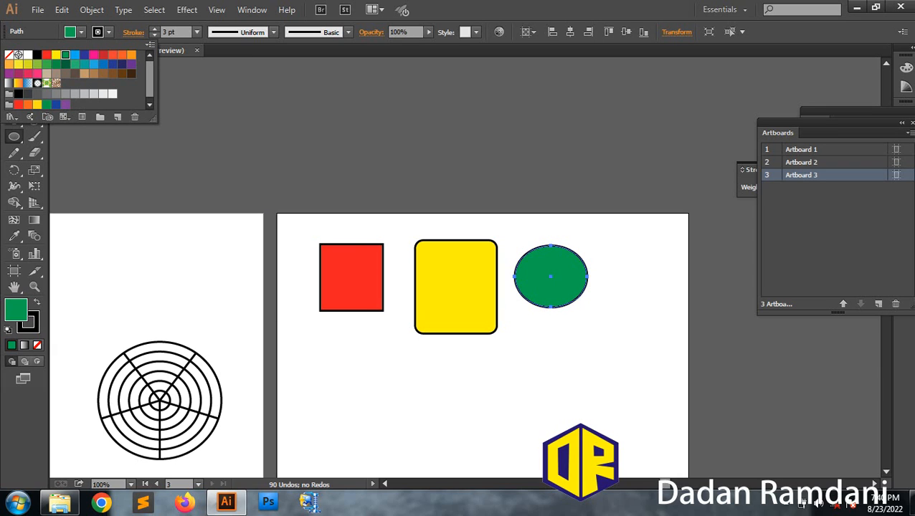
click(14, 70)
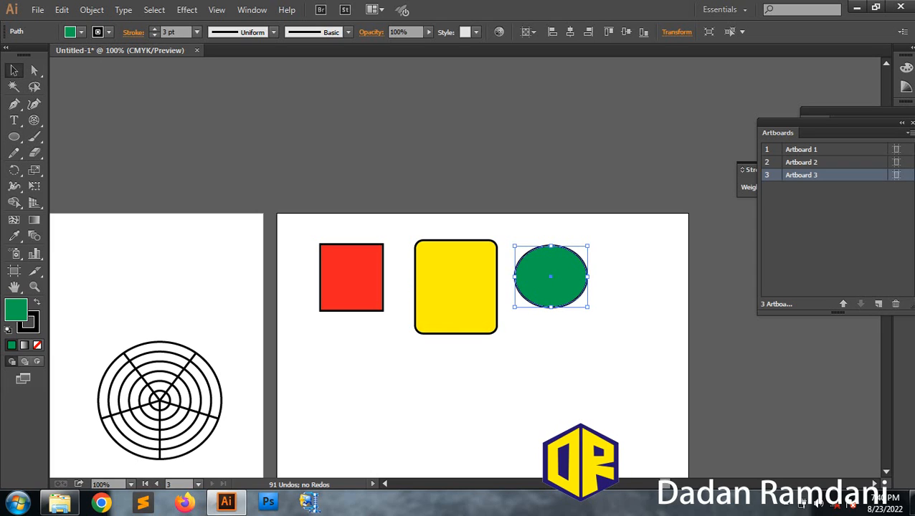
drag(587, 307, 601, 332)
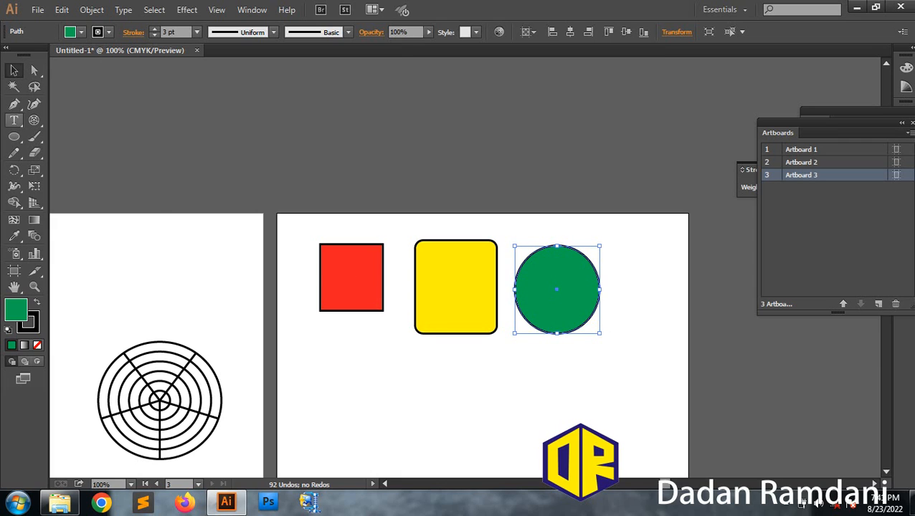
Step: Draw a small light-blue hexagon below the red square with the Polygon tool and move it slightly down and to the right, leaving it deselected
drag(13, 136, 72, 185)
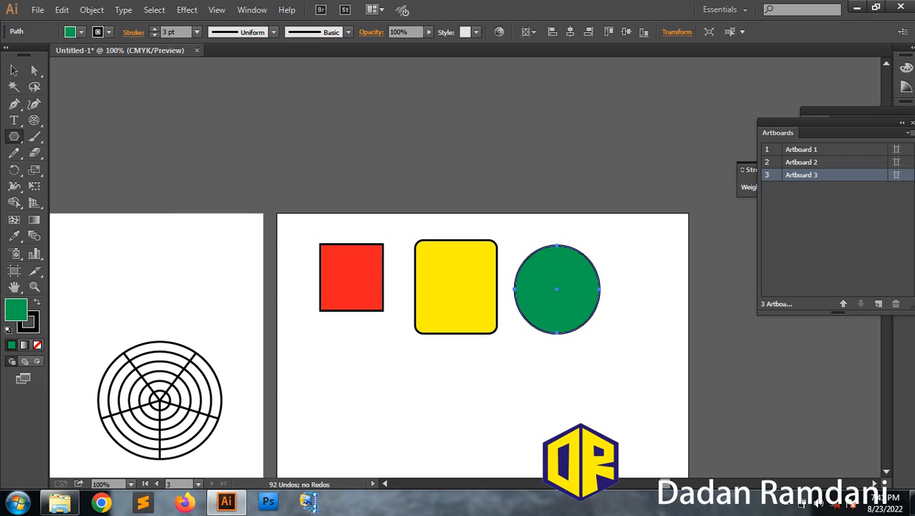
drag(320, 351, 320, 380)
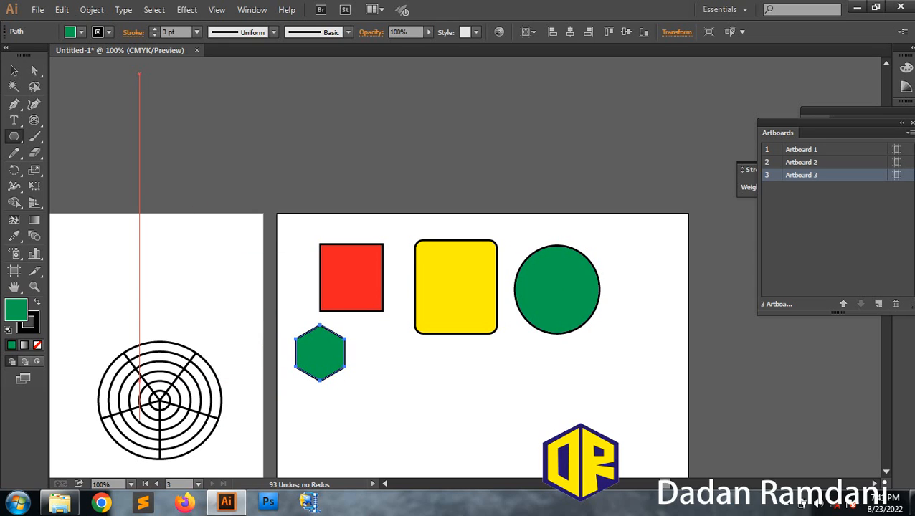
click(81, 31)
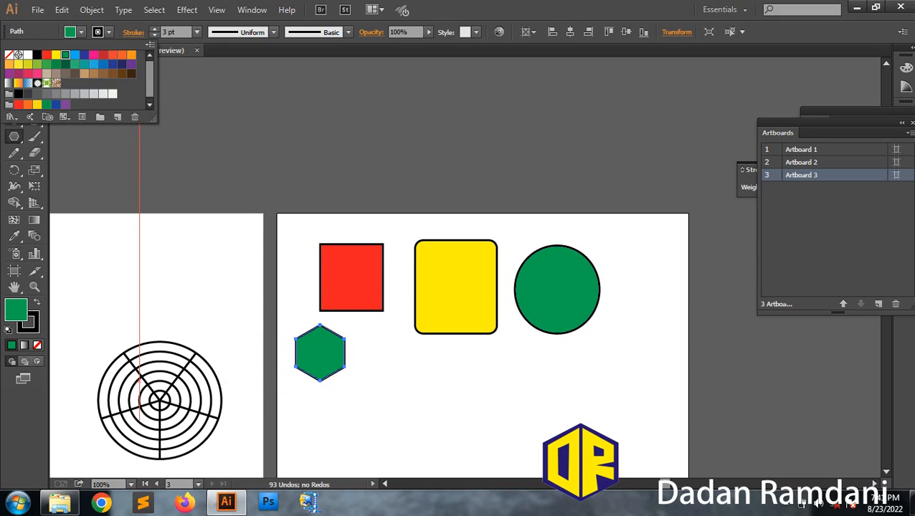
click(75, 54)
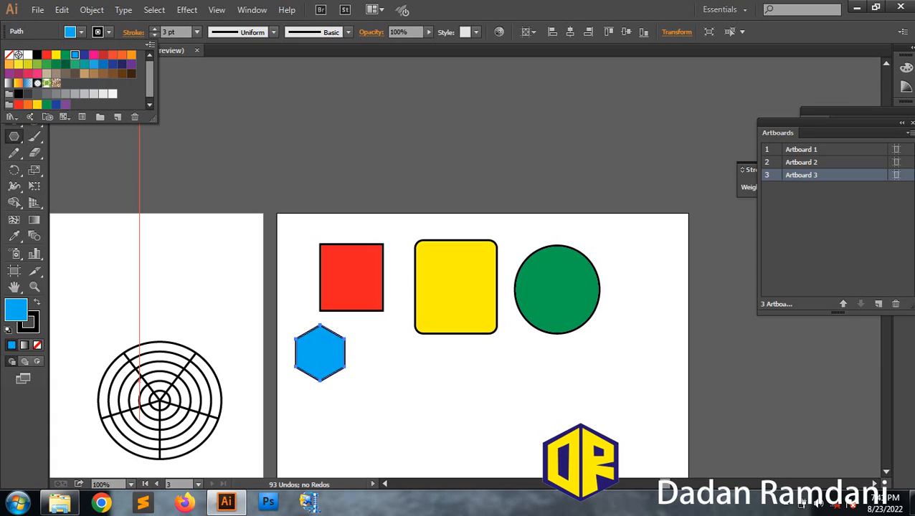
key(Escape)
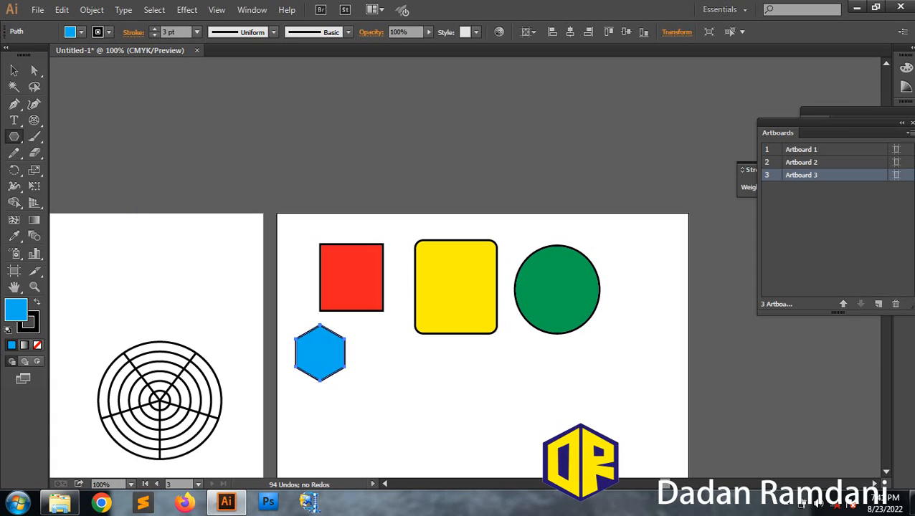
click(14, 70)
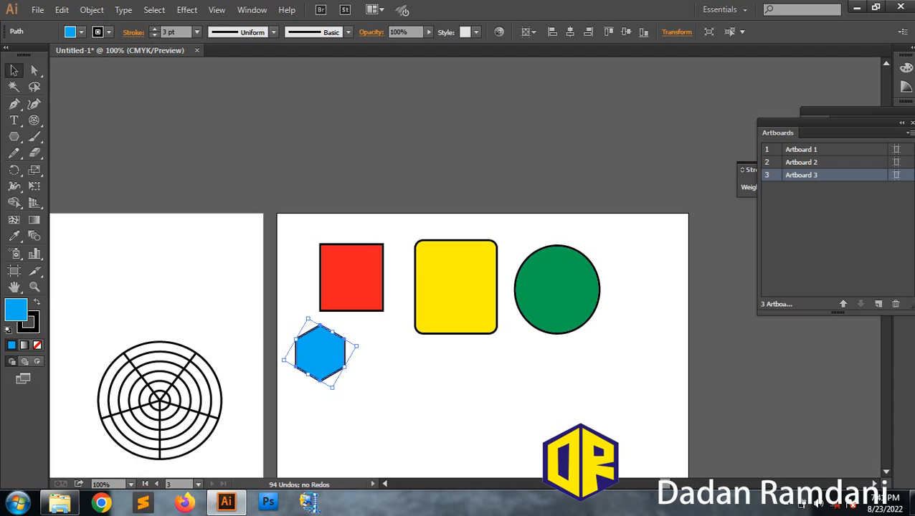
drag(347, 359, 362, 393)
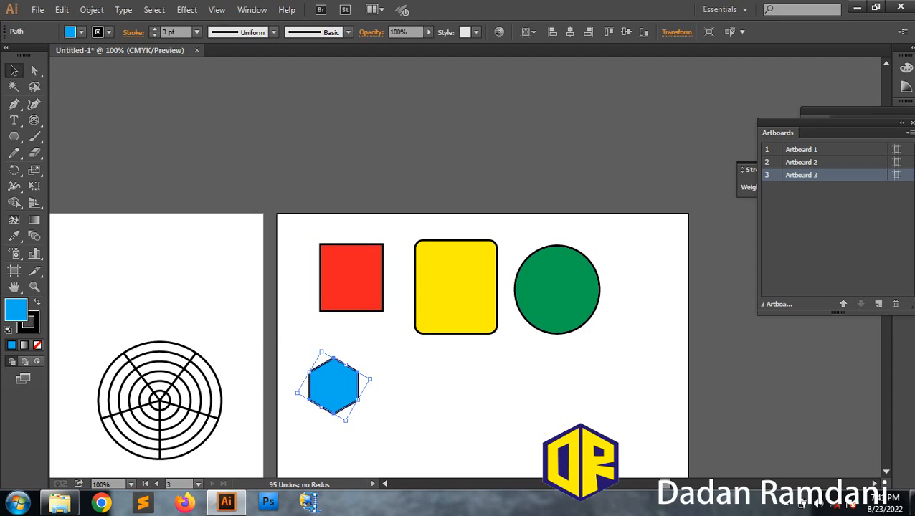
key(ctrl+shift+a)
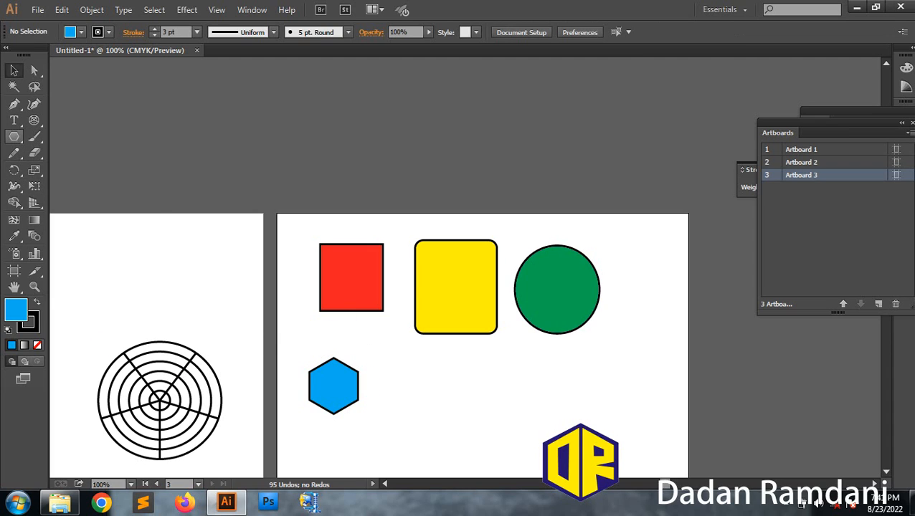
Step: Draw a slightly tilted five-pointed star between the hexagon and the yellow rounded rectangle with the Star tool and fill it dark blue
click(14, 136)
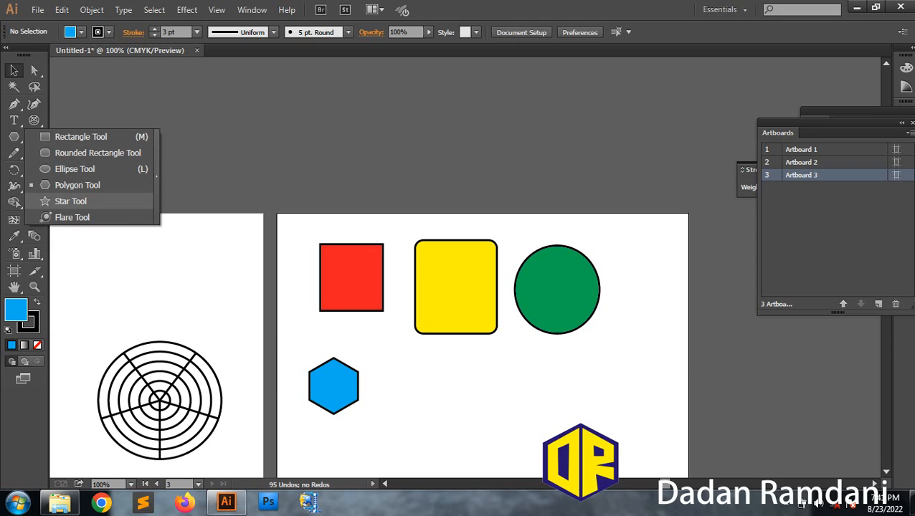
click(71, 201)
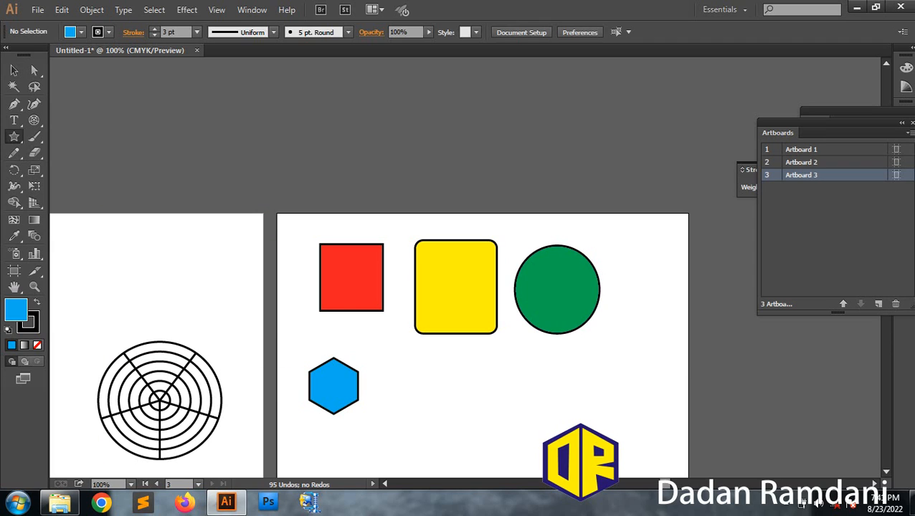
drag(399, 361, 415, 391)
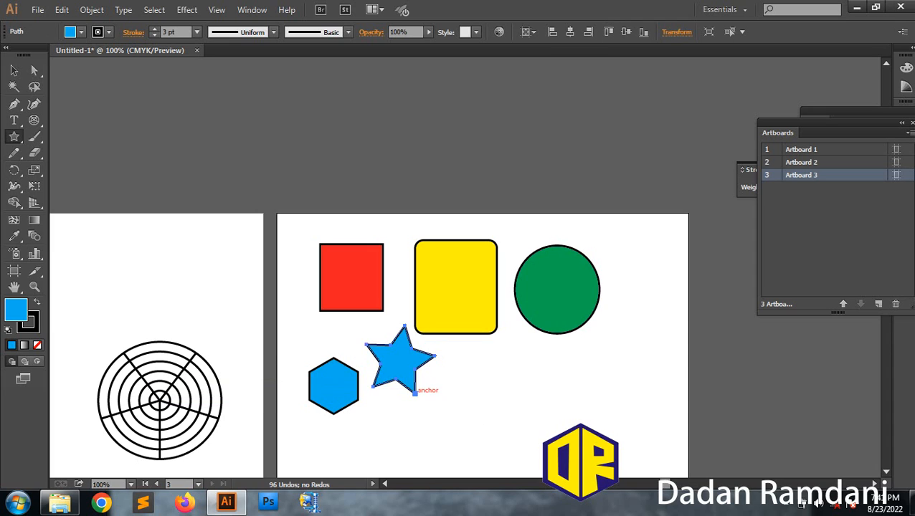
click(81, 32)
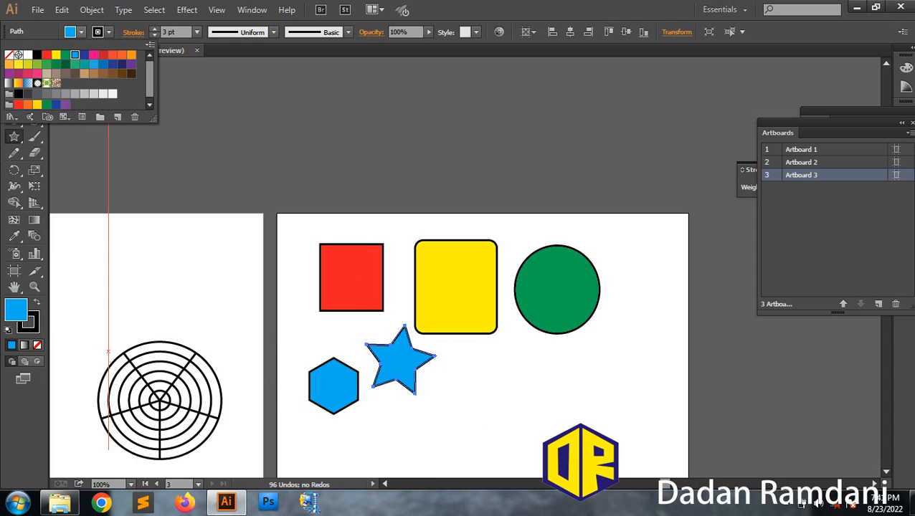
click(83, 54)
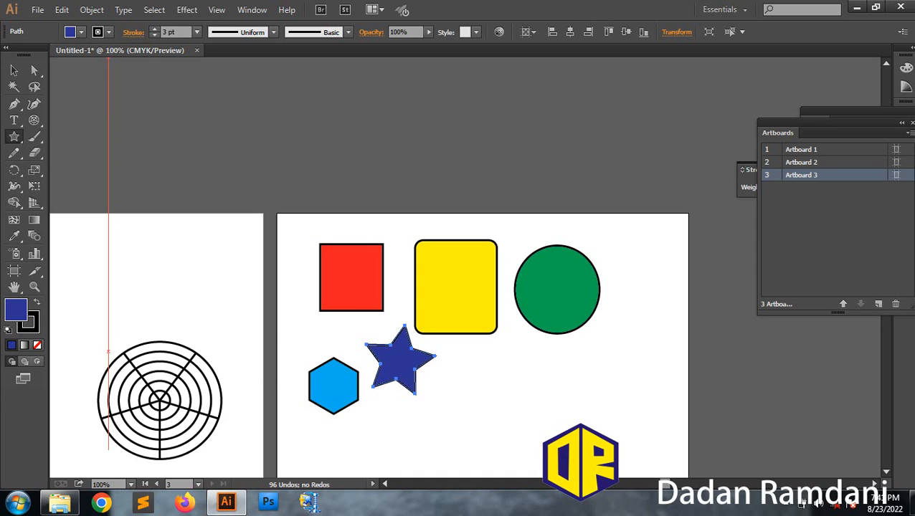
click(14, 70)
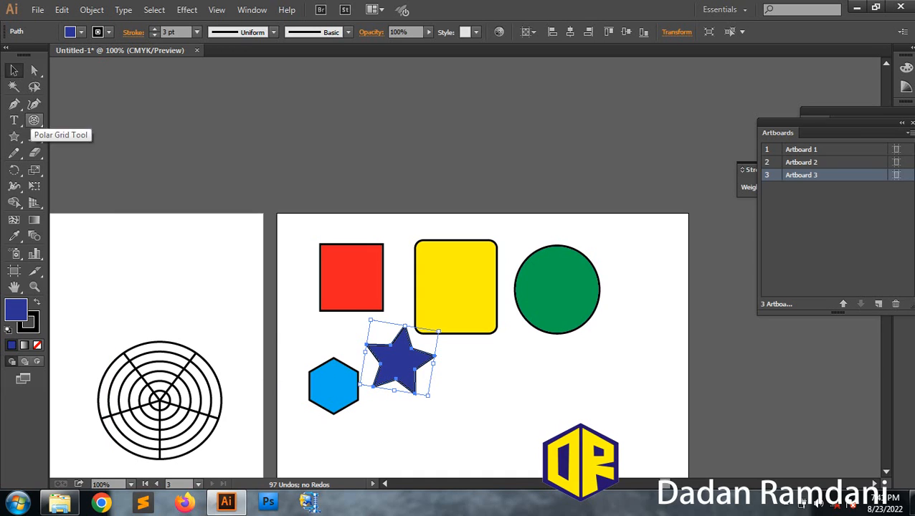
Step: Draw a flare about 238 pt wide to the right of the star with the Flare tool and move it down and right, clear of the yellow shape
click(14, 136)
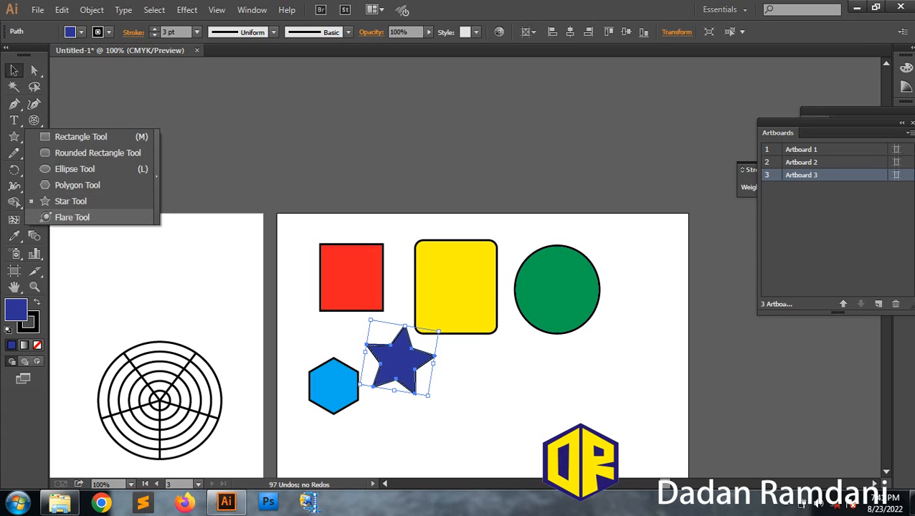
click(72, 218)
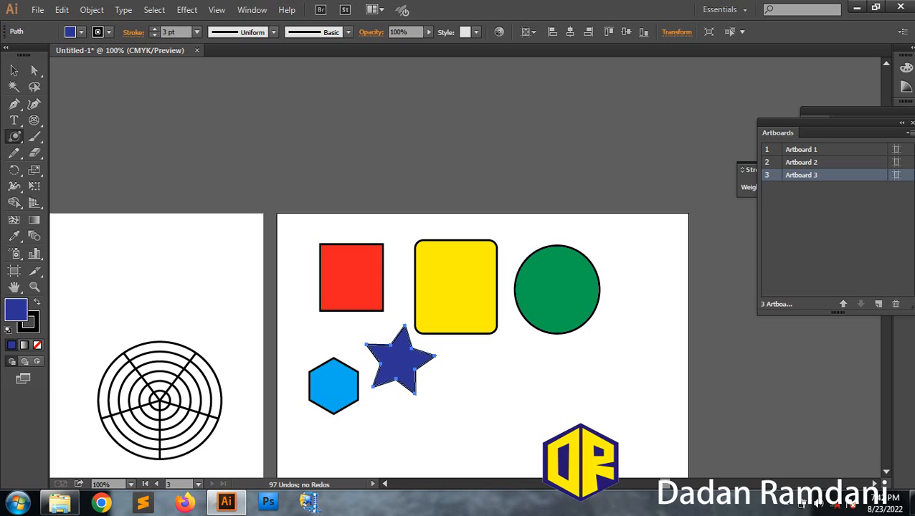
mouse_move(475, 360)
mouse_down()
mouse_move(504, 386)
mouse_move(489, 373)
mouse_up()
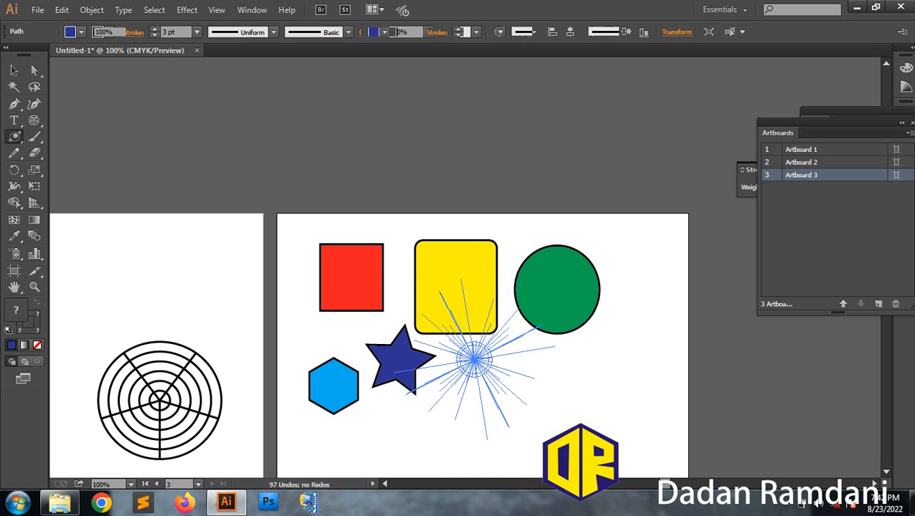
click(13, 69)
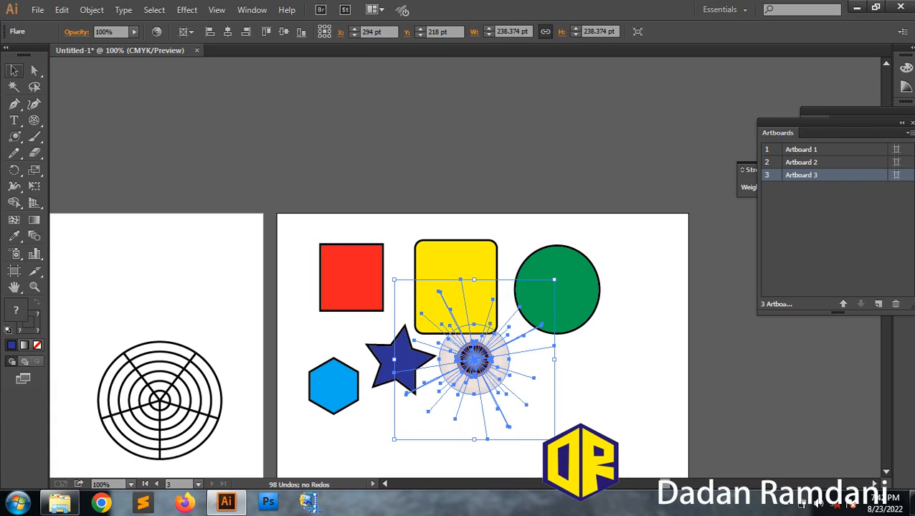
click(535, 411)
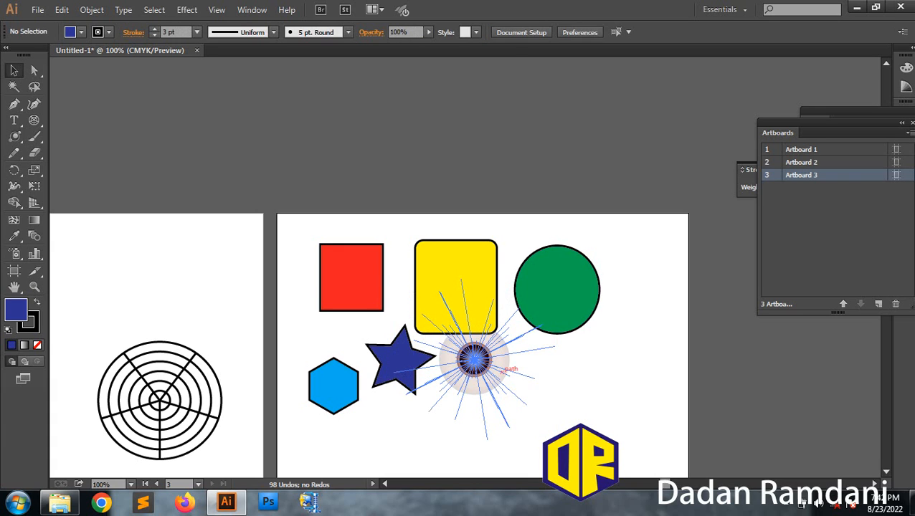
drag(474, 359, 509, 390)
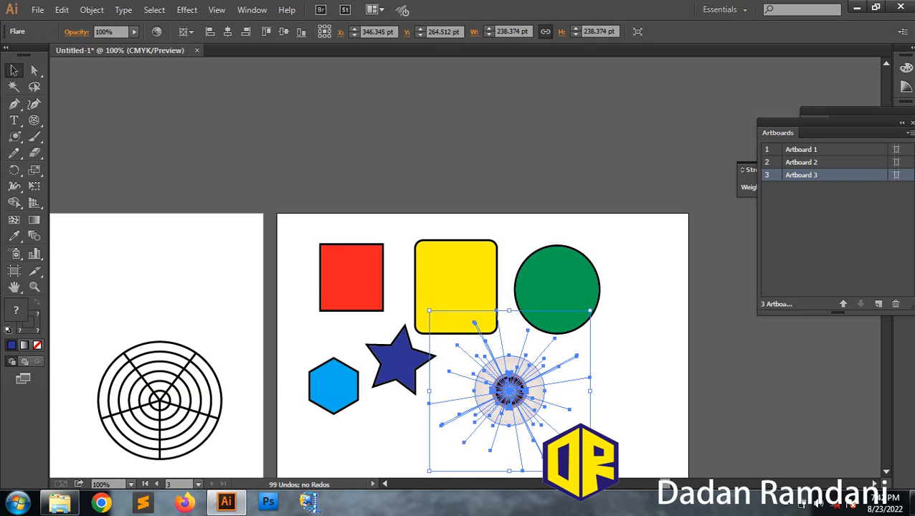
key(ctrl+shift+a)
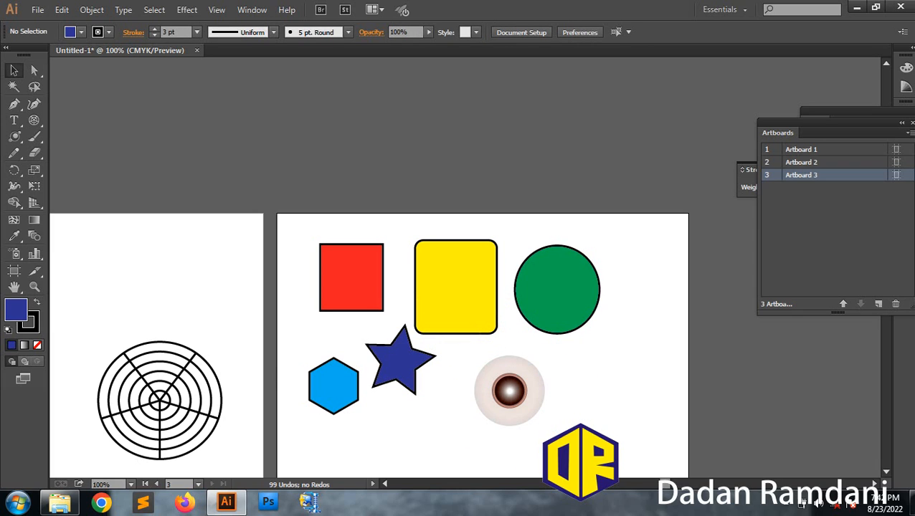
Step: Add a fourth artboard to the right of the shapes artboard and close the floating artboard list
scroll(572, 366, down, 2)
scroll(573, 366, down, 2)
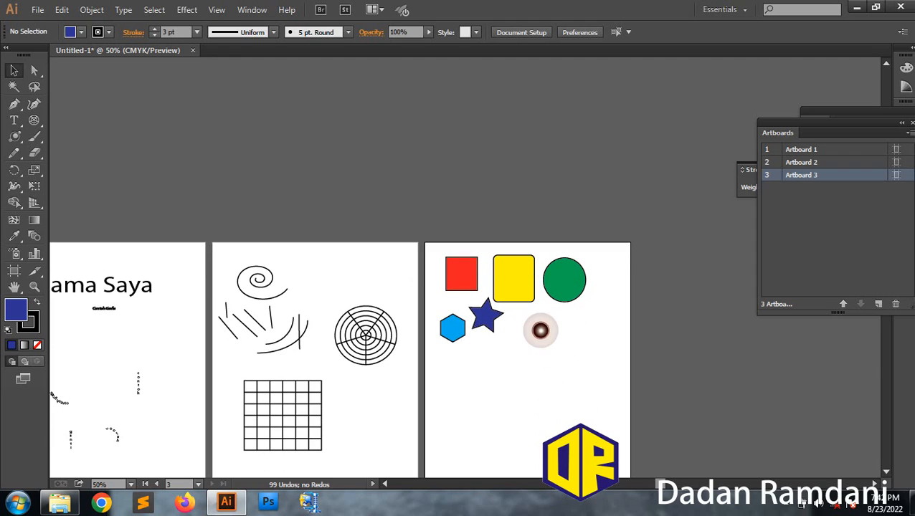
scroll(572, 366, down, 3)
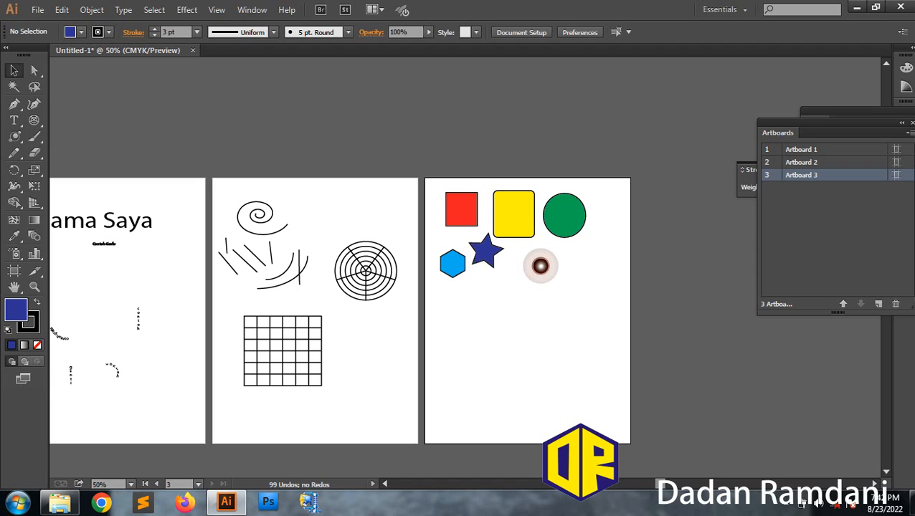
drag(825, 123, 720, 111)
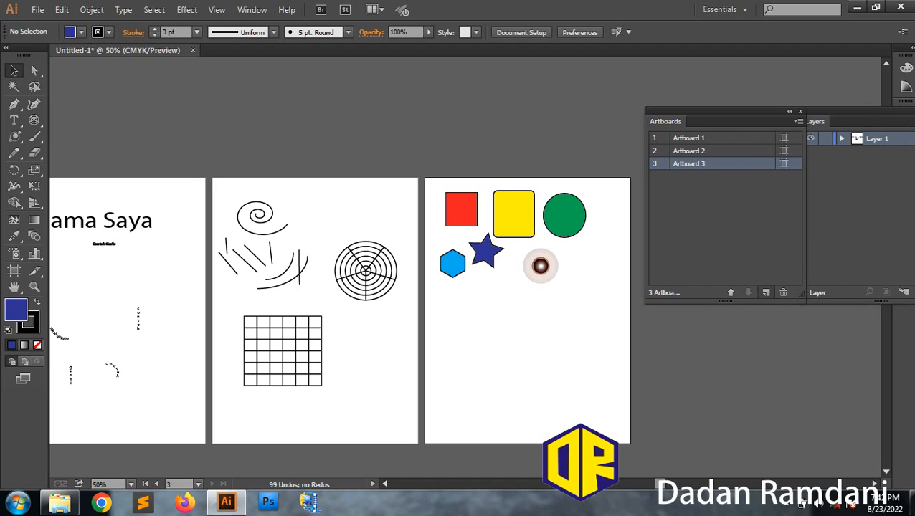
click(766, 292)
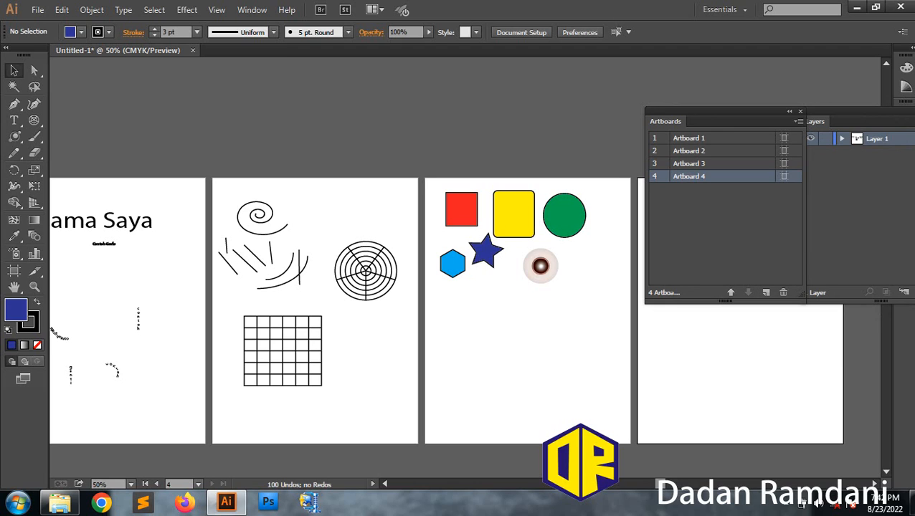
drag(665, 122, 400, 46)
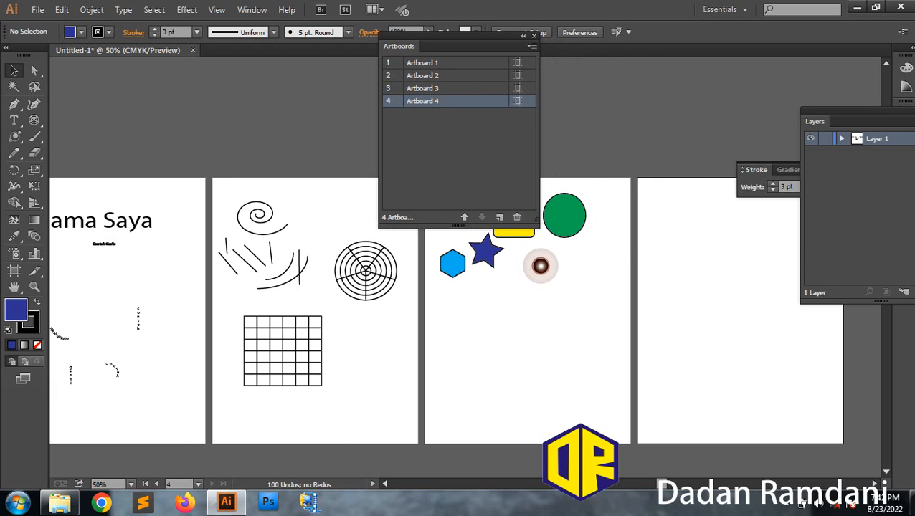
drag(660, 485, 675, 484)
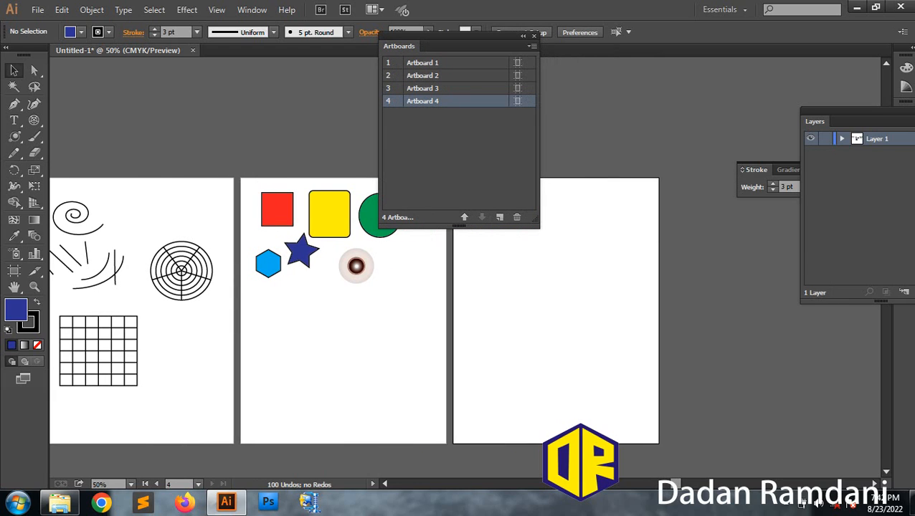
click(534, 35)
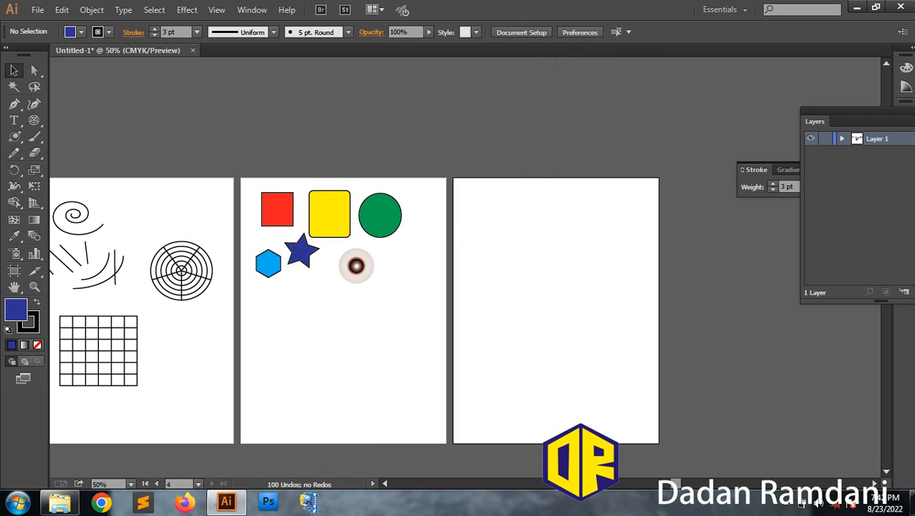
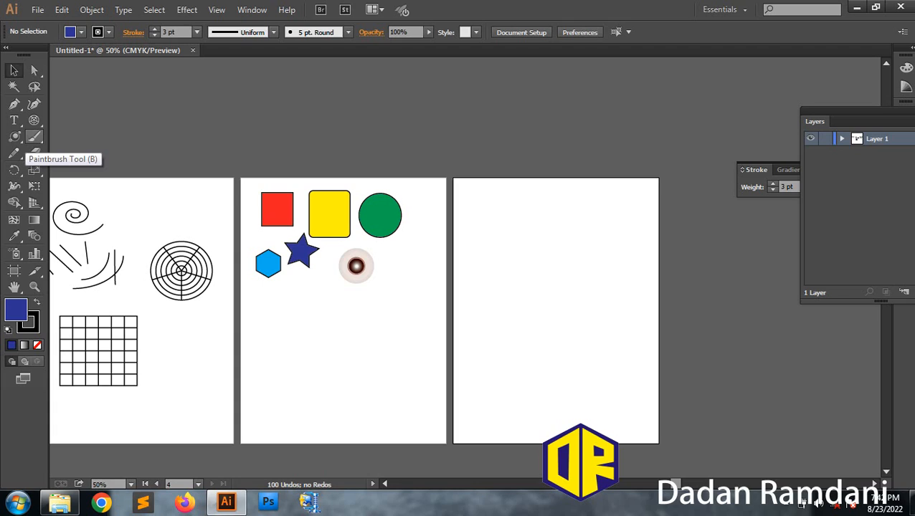
Step: Draw a loose freehand scribble with a large loop on the fourth artboard with the Paintbrush tool
click(34, 138)
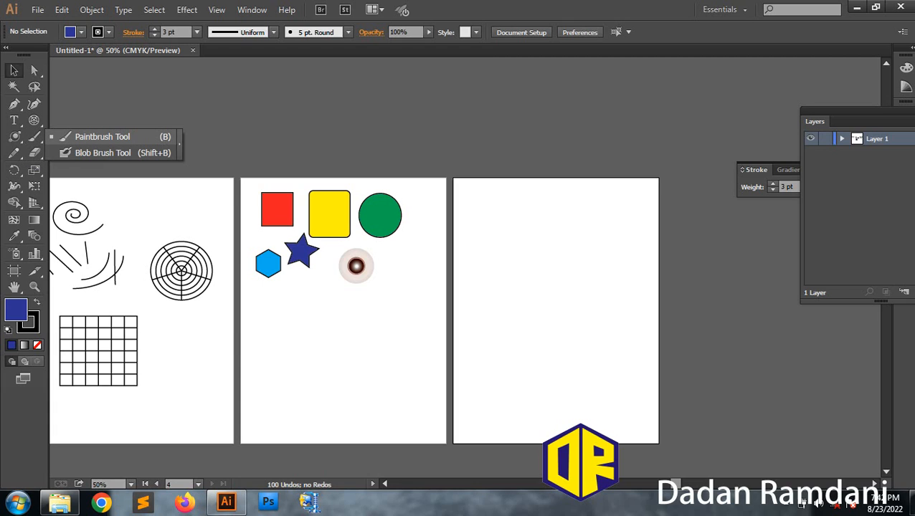
click(102, 136)
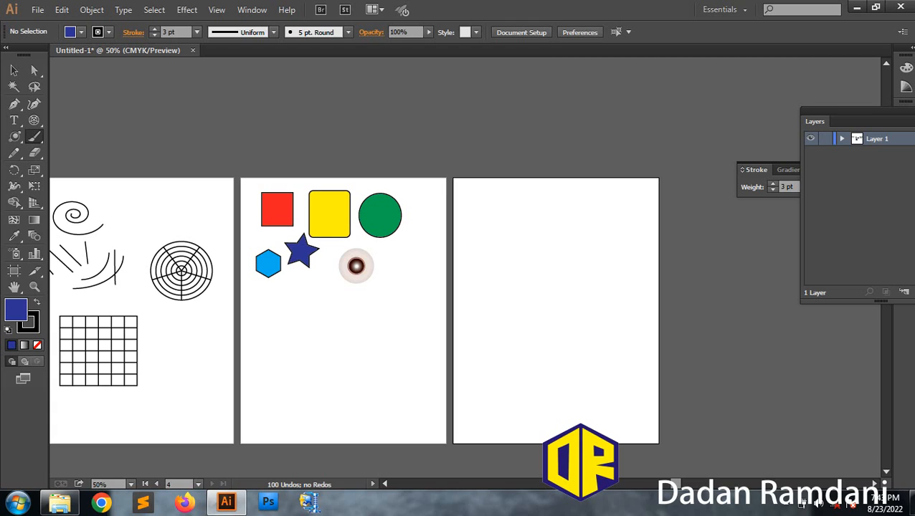
mouse_move(526, 260)
mouse_down()
mouse_move(502, 340)
mouse_move(529, 347)
mouse_move(558, 236)
mouse_move(500, 233)
mouse_move(481, 297)
mouse_move(547, 273)
mouse_move(522, 303)
mouse_move(536, 238)
mouse_move(549, 345)
mouse_move(525, 351)
mouse_move(501, 271)
mouse_move(532, 219)
mouse_move(510, 313)
mouse_move(529, 244)
mouse_move(539, 262)
mouse_move(507, 291)
mouse_up()
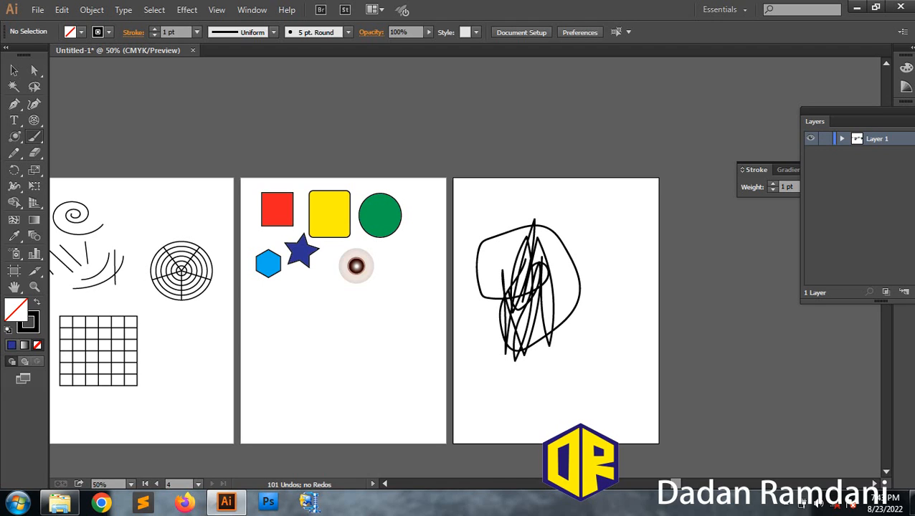
Step: Draw a tall black zigzag to the right of the paintbrush scribble with the Blob Brush tool
click(34, 137)
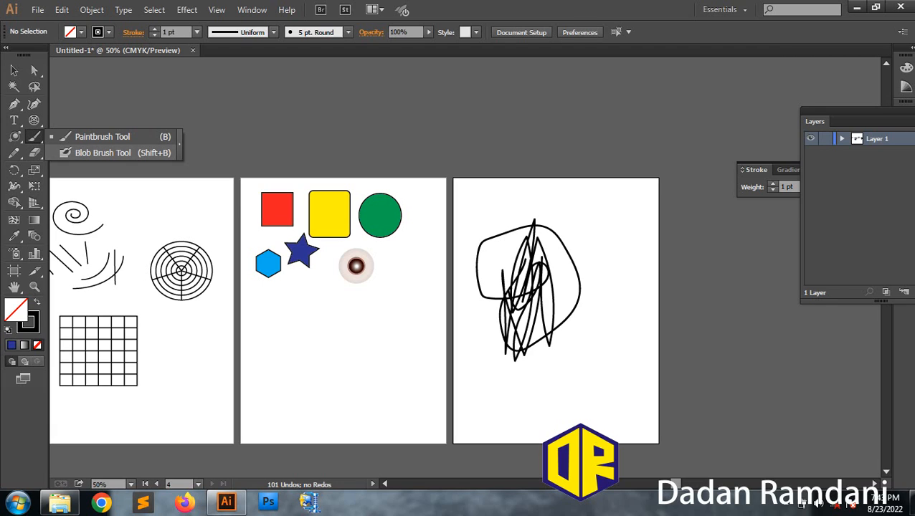
click(103, 153)
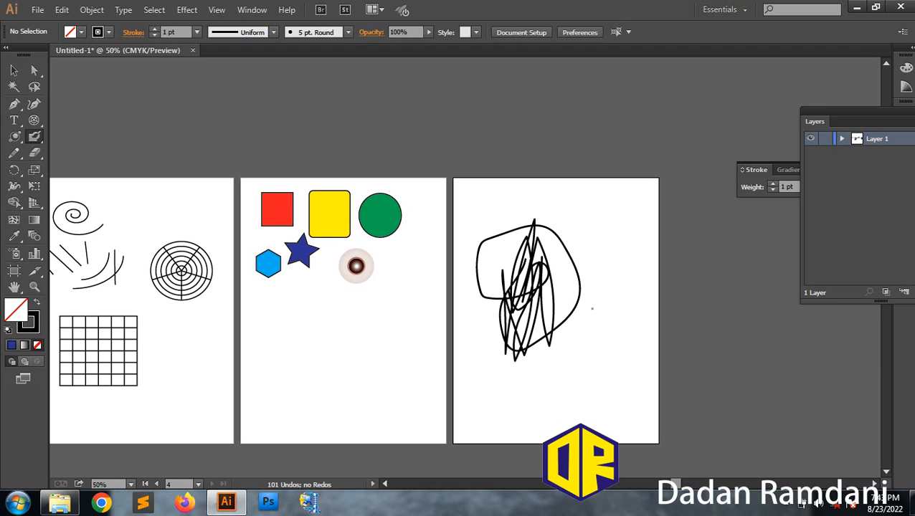
mouse_move(592, 310)
mouse_down()
mouse_move(596, 363)
mouse_move(629, 278)
mouse_move(625, 355)
mouse_move(609, 299)
mouse_up()
mouse_move(615, 242)
mouse_down()
mouse_move(598, 337)
mouse_move(604, 233)
mouse_move(619, 295)
mouse_up()
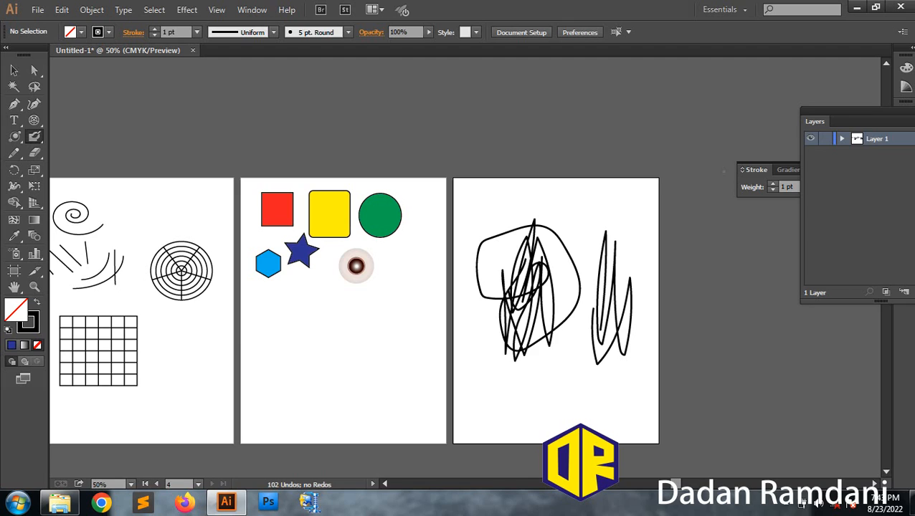
Step: Add a new layer above Layer 1 and close the floating layer list
drag(815, 121, 606, 108)
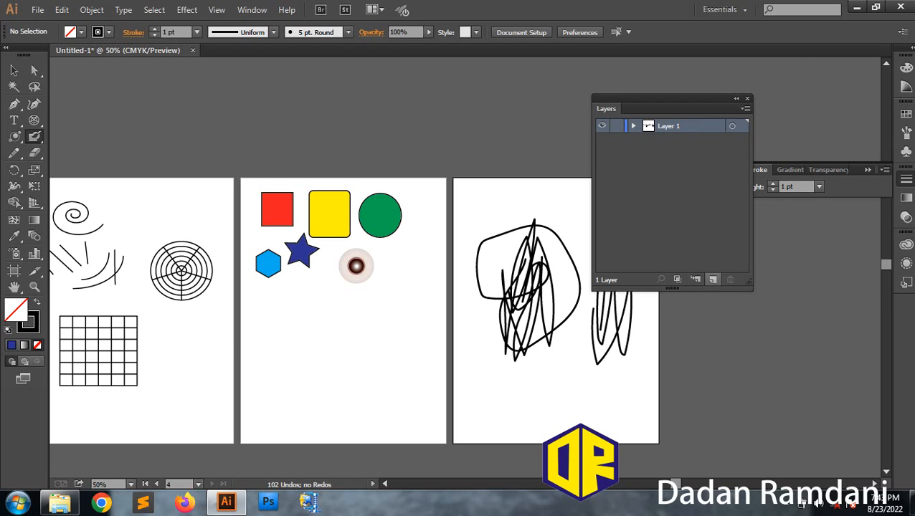
click(712, 279)
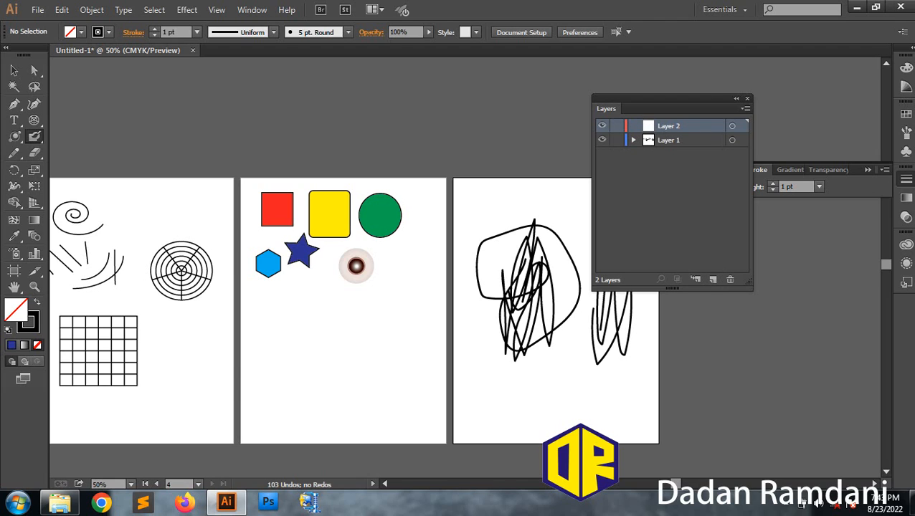
click(746, 108)
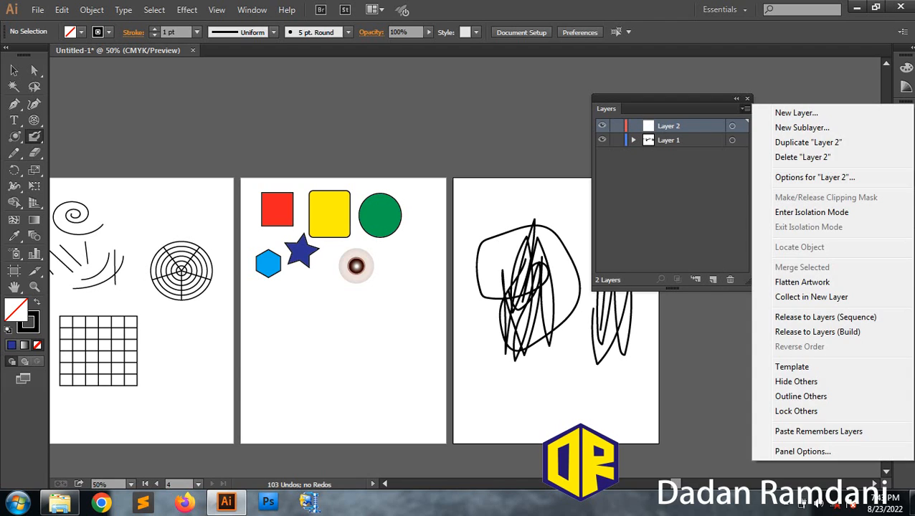
click(746, 109)
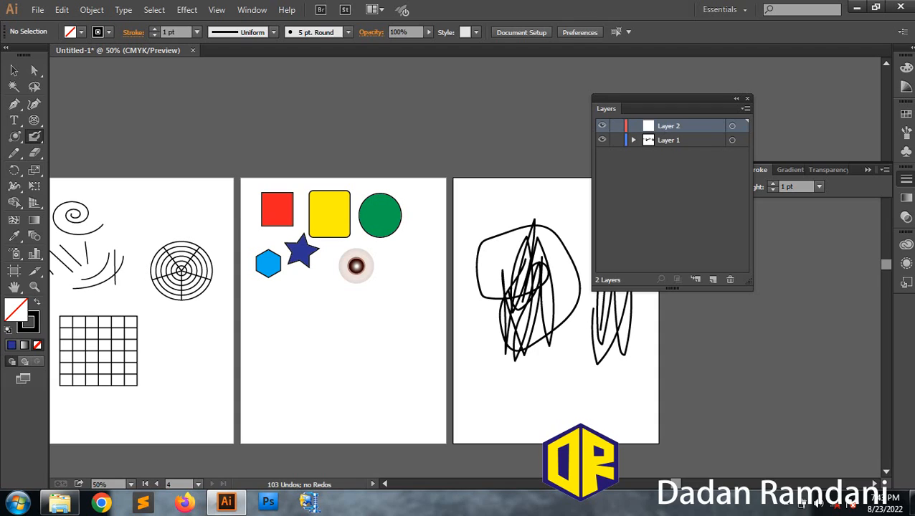
click(736, 98)
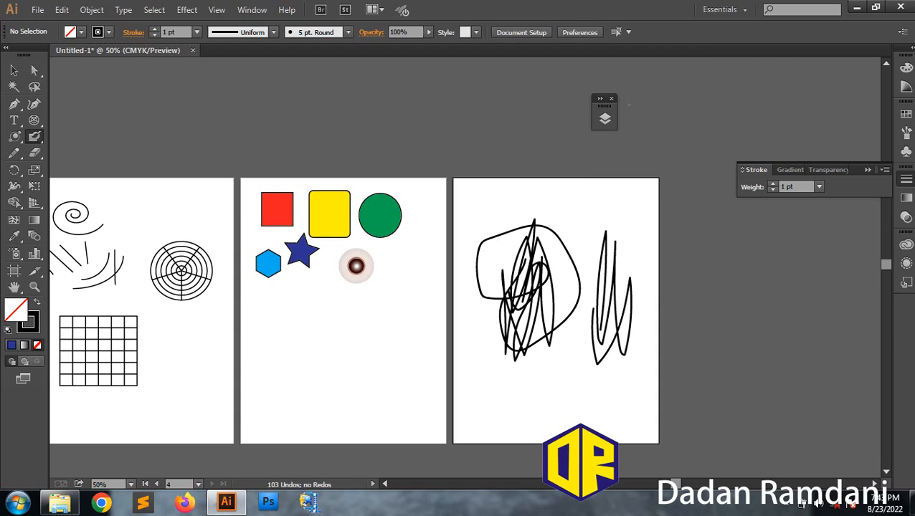
click(611, 98)
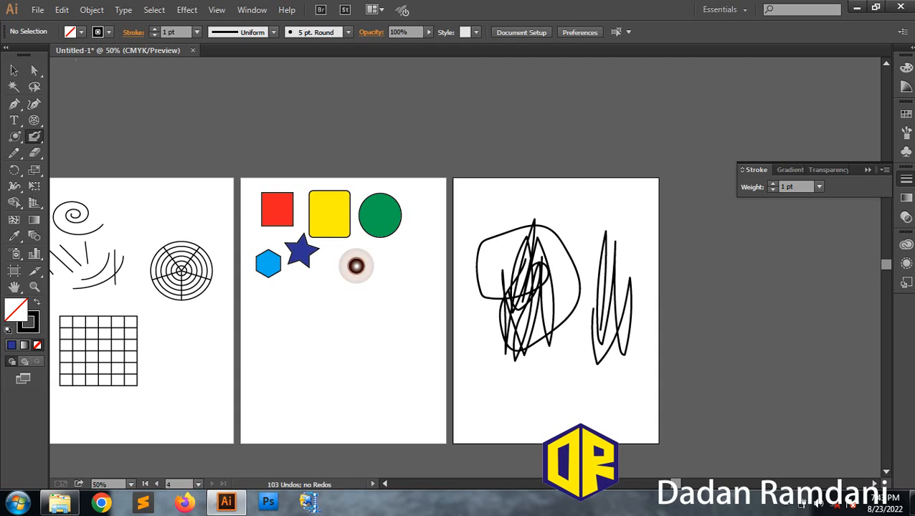
Step: Add a fifth artboard to the right of the brush scribbles artboard
click(252, 9)
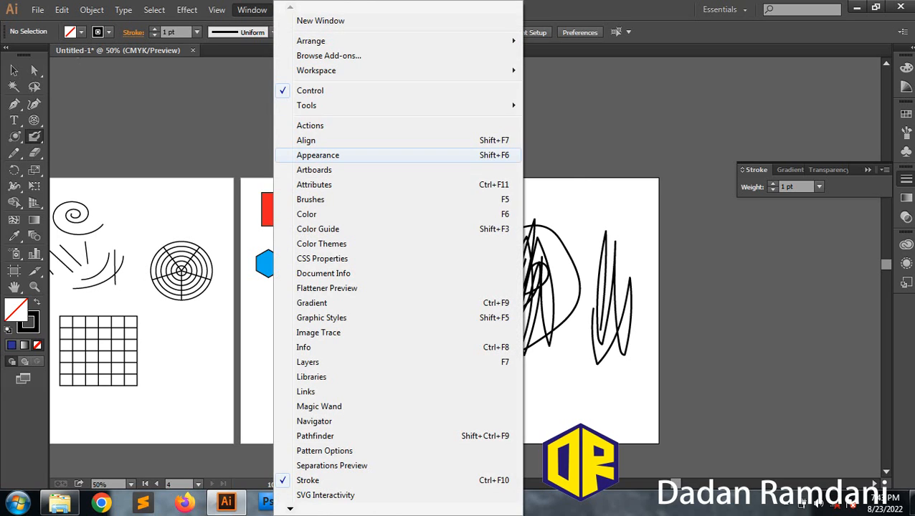
click(315, 170)
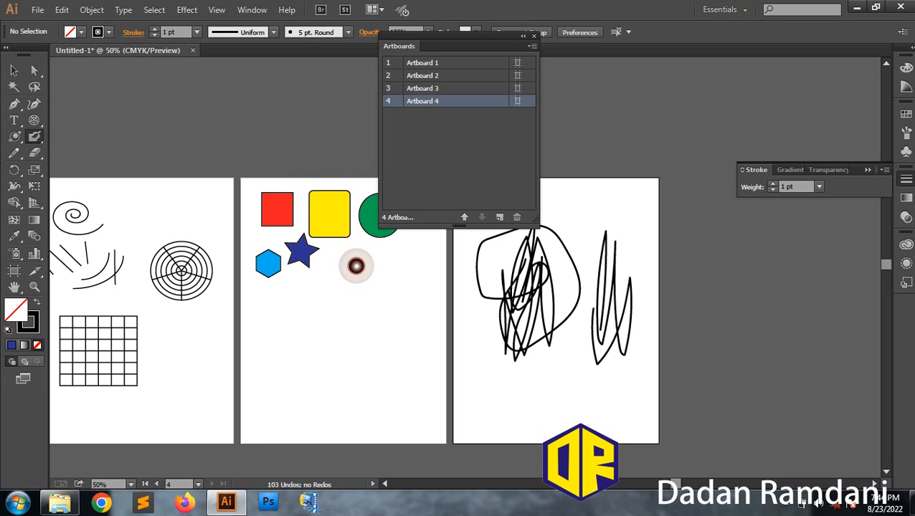
click(499, 216)
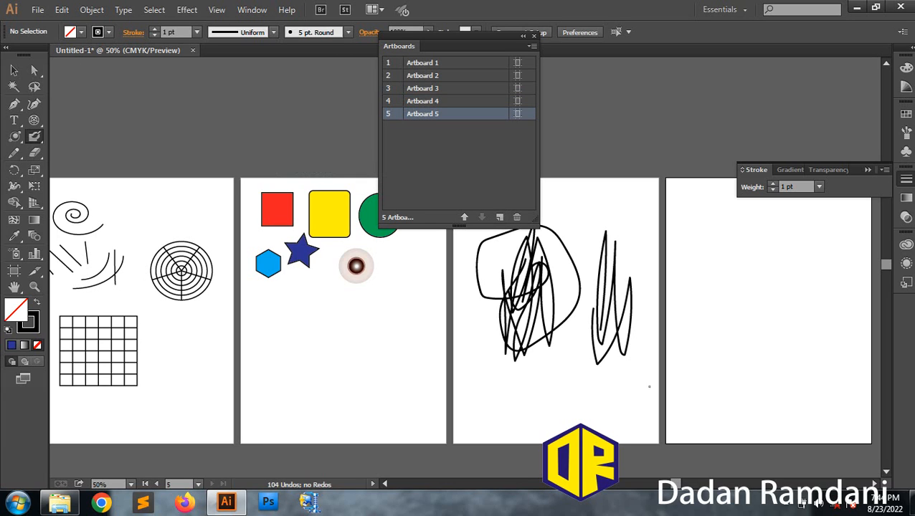
drag(675, 483, 691, 483)
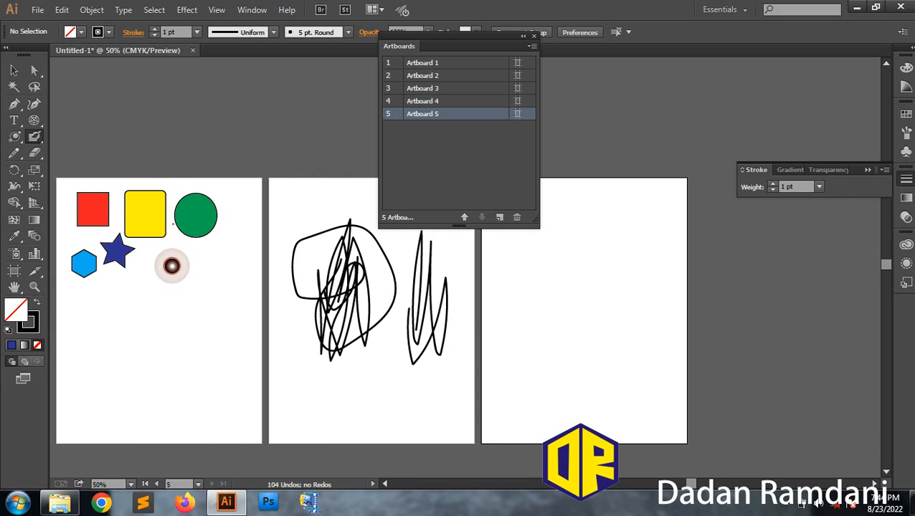
Step: Draw a thin freehand zigzag in the middle of the fifth artboard with the Pencil tool
click(14, 153)
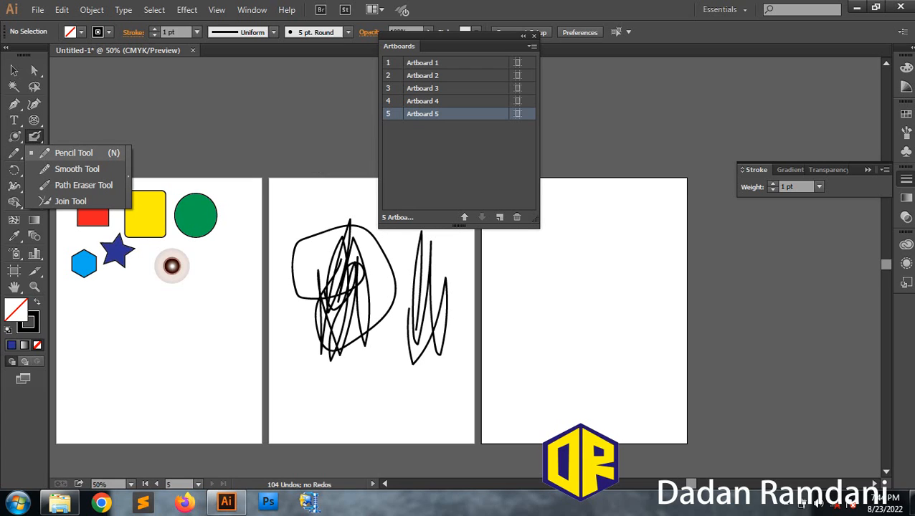
click(74, 153)
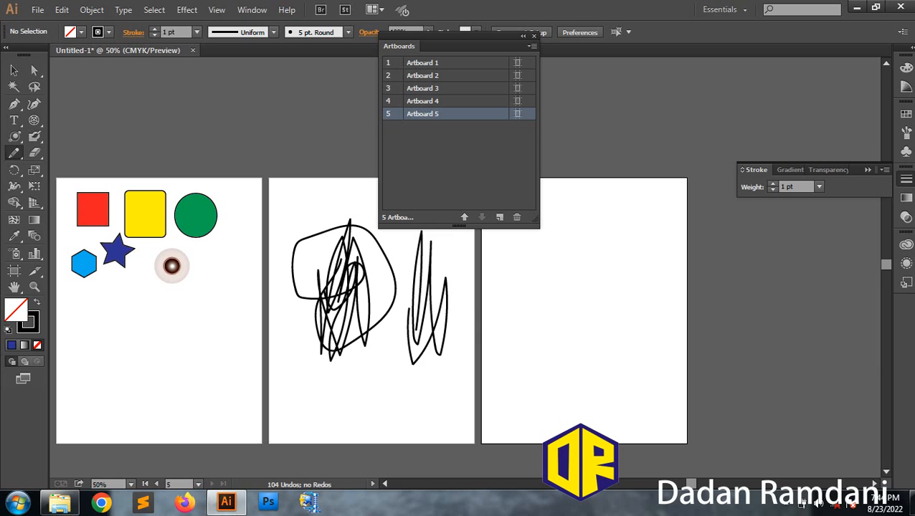
mouse_move(538, 351)
mouse_down()
mouse_move(569, 291)
mouse_move(551, 377)
mouse_move(585, 245)
mouse_move(574, 355)
mouse_move(570, 268)
mouse_move(559, 327)
mouse_move(545, 256)
mouse_move(528, 332)
mouse_move(532, 283)
mouse_move(530, 332)
mouse_move(542, 289)
mouse_move(549, 331)
mouse_move(571, 270)
mouse_move(569, 317)
mouse_move(589, 264)
mouse_move(611, 332)
mouse_move(611, 282)
mouse_move(606, 324)
mouse_up()
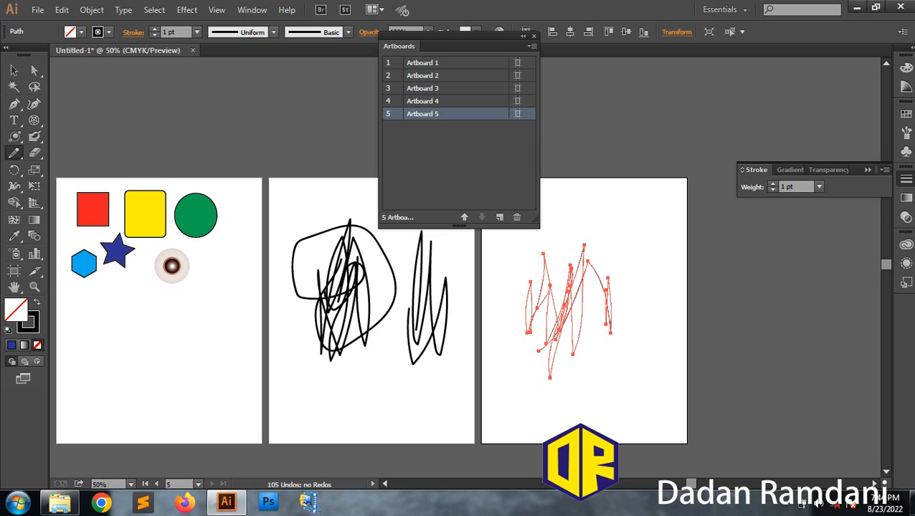
Step: Smooth the pencil zigzag on the fifth artboard with several passes of the Smooth tool
click(14, 120)
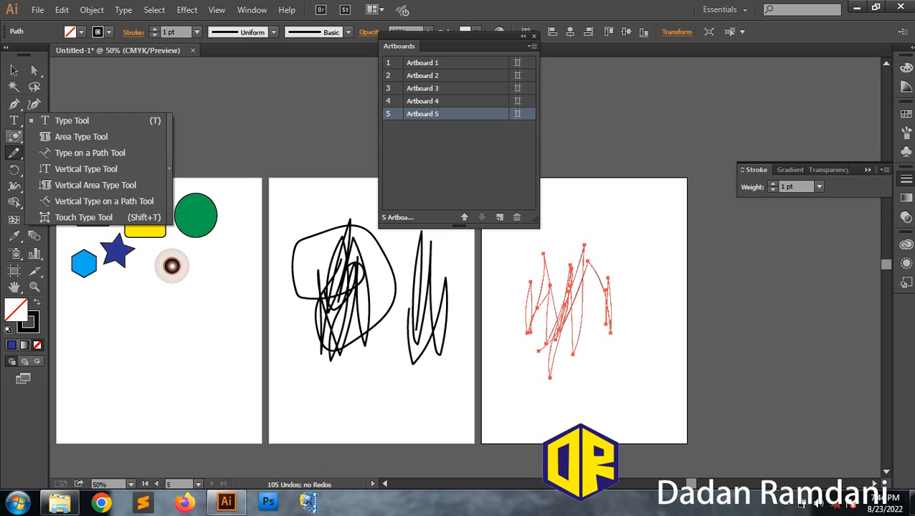
click(14, 152)
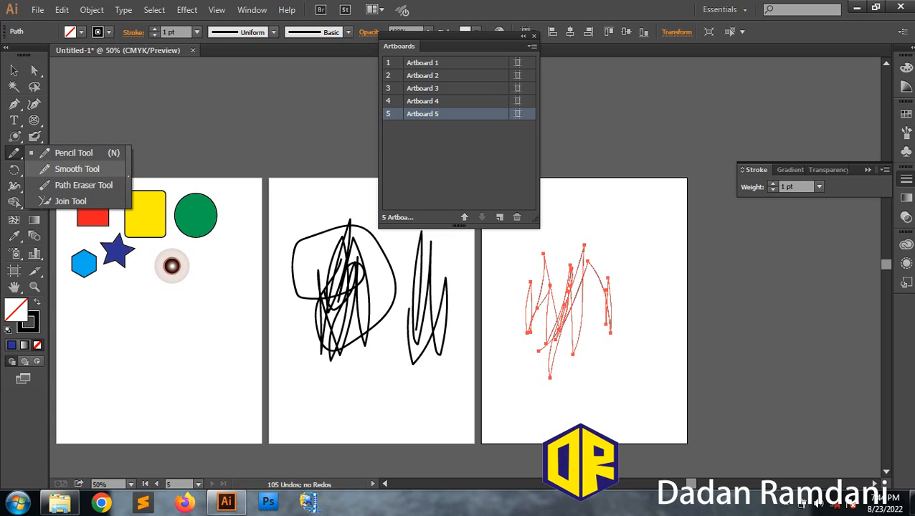
click(77, 169)
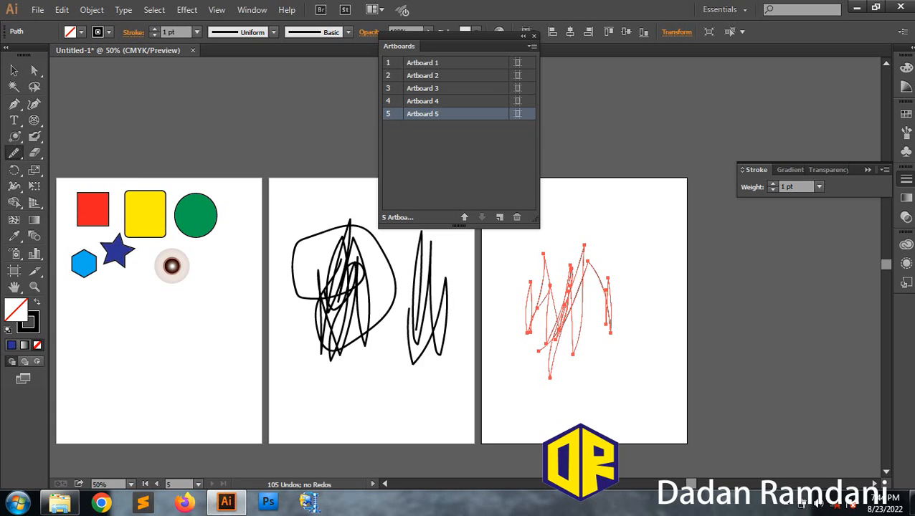
drag(581, 279, 524, 387)
drag(605, 270, 566, 358)
mouse_move(607, 395)
mouse_down()
mouse_move(653, 299)
mouse_move(632, 302)
mouse_move(608, 357)
mouse_move(611, 343)
mouse_move(579, 365)
mouse_move(599, 318)
mouse_move(596, 292)
mouse_move(531, 323)
mouse_move(537, 331)
mouse_up()
drag(574, 284, 535, 349)
drag(595, 281, 567, 303)
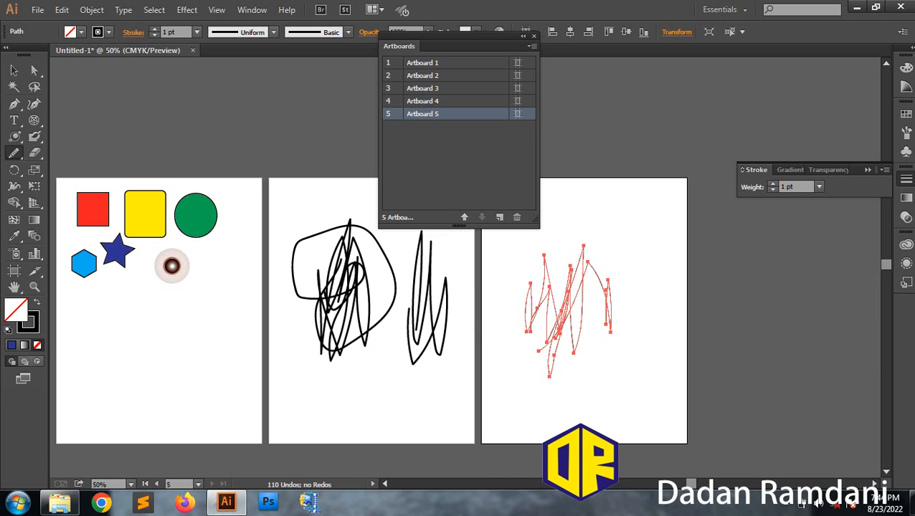
Step: Erase parts of the lower segments of the pencil zigzag with the Path Eraser tool
mouse_move(14, 137)
mouse_down()
mouse_move(79, 153)
mouse_move(72, 201)
mouse_move(72, 169)
mouse_move(13, 136)
mouse_move(79, 152)
mouse_move(14, 152)
mouse_move(77, 169)
mouse_move(77, 185)
mouse_up()
drag(571, 331, 582, 299)
mouse_move(549, 375)
mouse_down()
mouse_move(558, 334)
mouse_move(542, 349)
mouse_up()
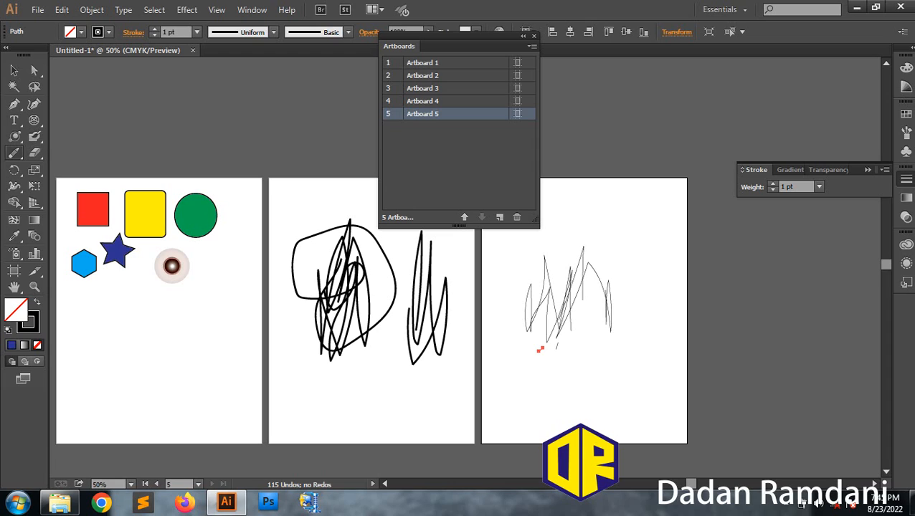
Step: Brush over the cut segments in the middle of the pencil zigzag with the Join tool
click(14, 152)
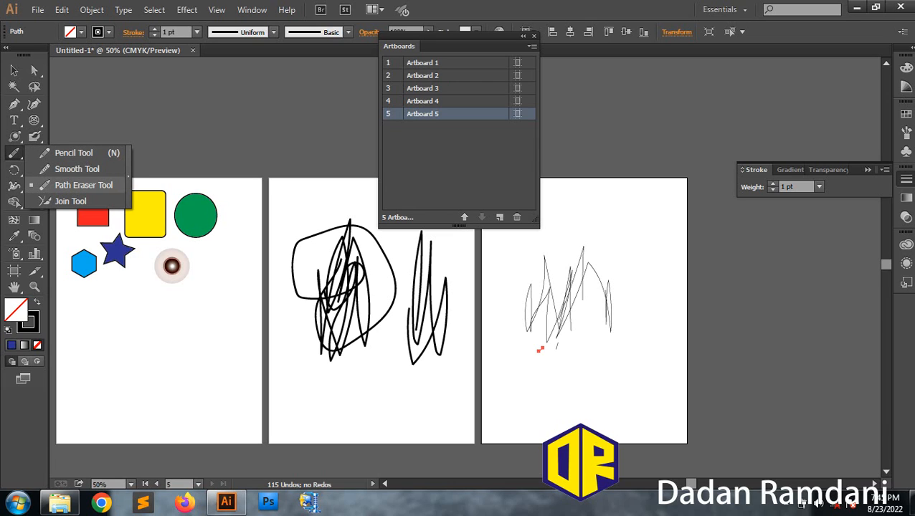
click(70, 201)
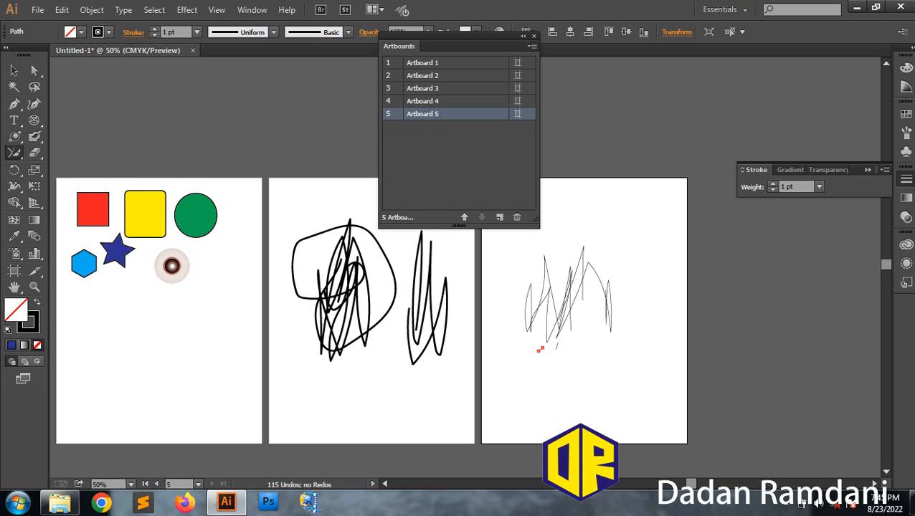
drag(560, 310, 561, 324)
mouse_move(554, 280)
mouse_down()
mouse_move(548, 319)
mouse_move(573, 300)
mouse_move(556, 284)
mouse_move(551, 319)
mouse_up()
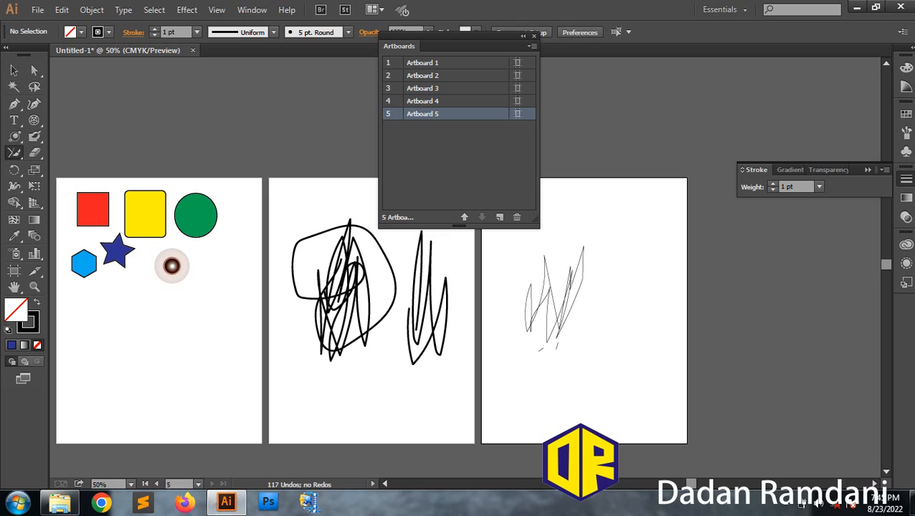
Step: Add a sixth artboard to the right of the pencil artboard and choose the Eraser tool
click(499, 217)
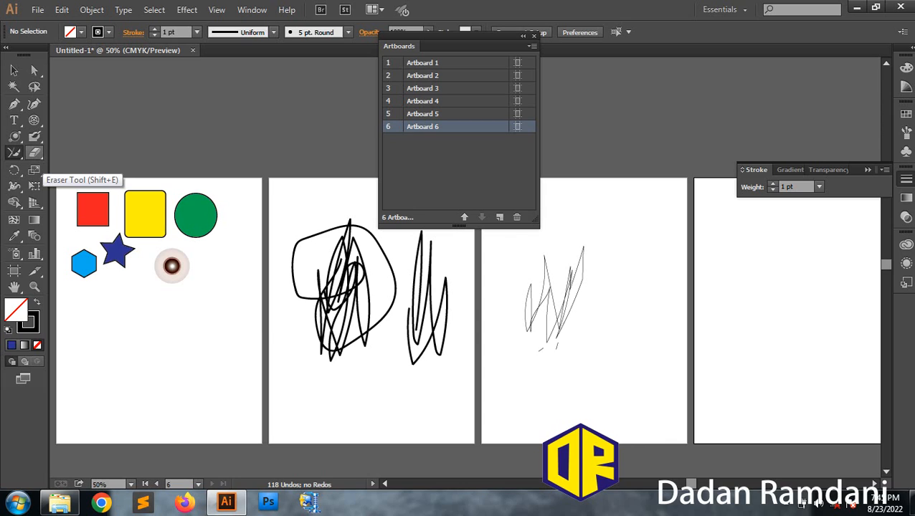
click(34, 153)
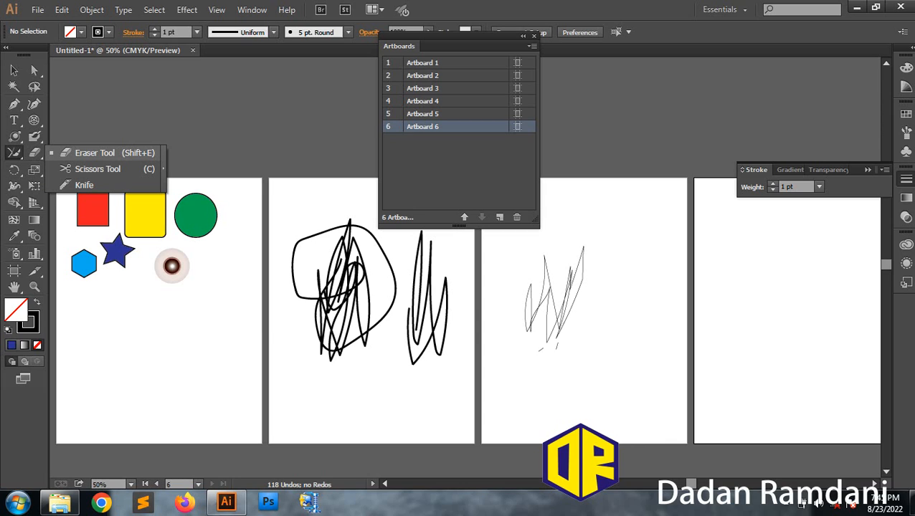
click(94, 153)
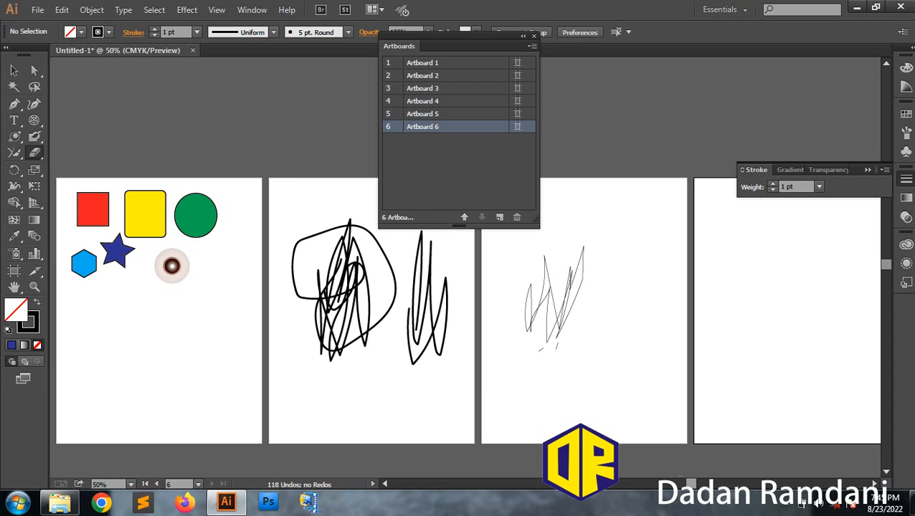
drag(691, 483, 708, 483)
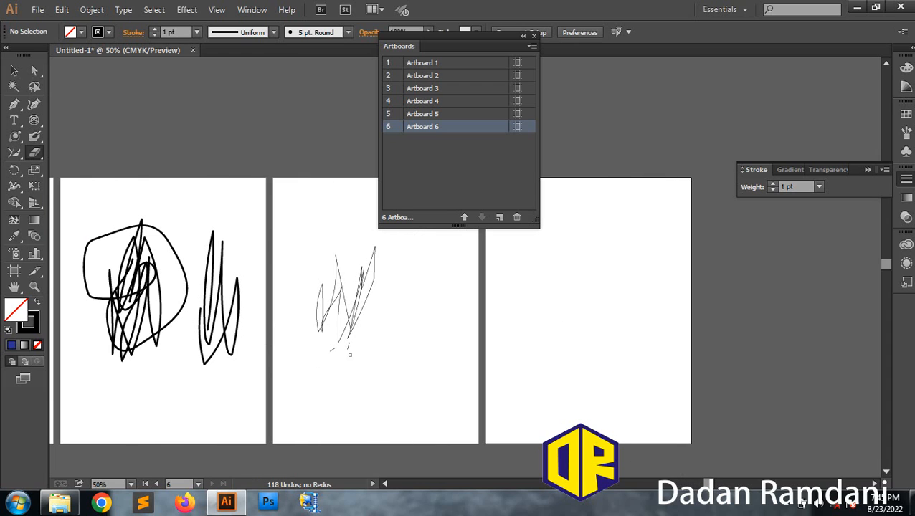
Step: Draw a rectangle in the middle of the sixth artboard and fill it with black
click(13, 119)
click(15, 137)
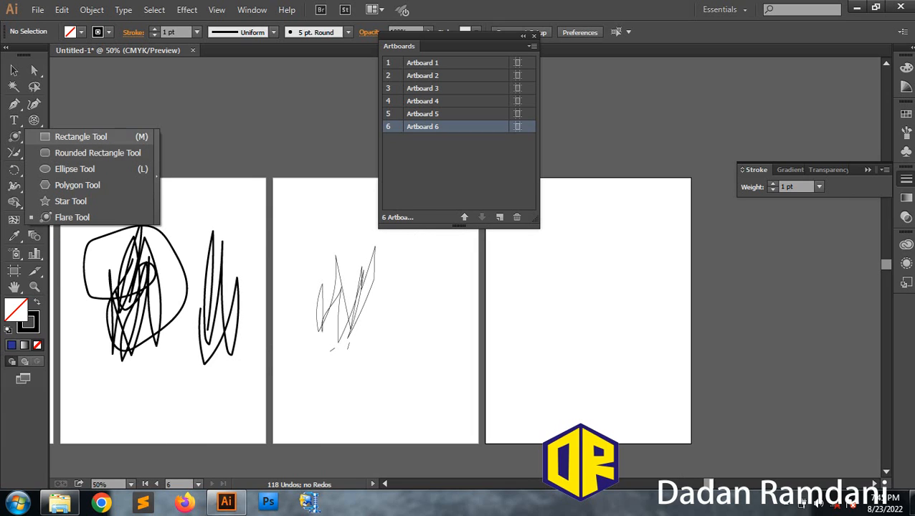
click(79, 136)
drag(537, 272, 618, 343)
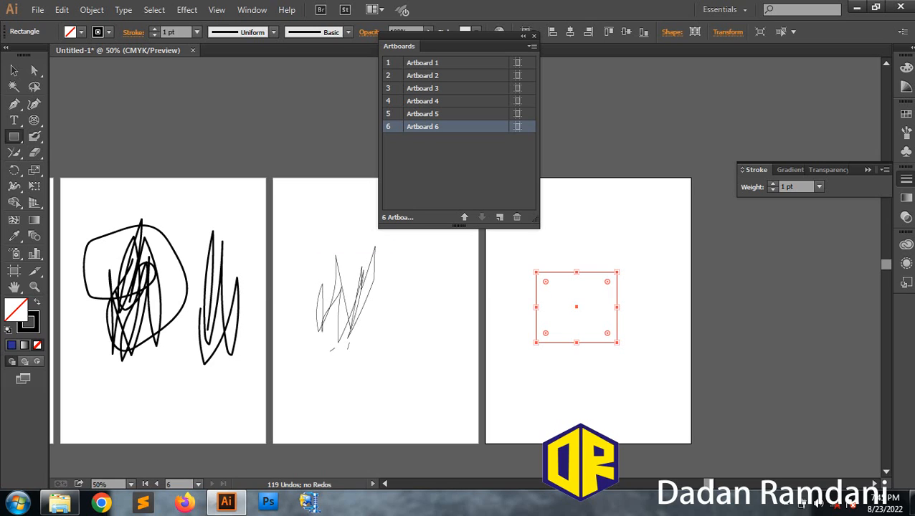
click(81, 32)
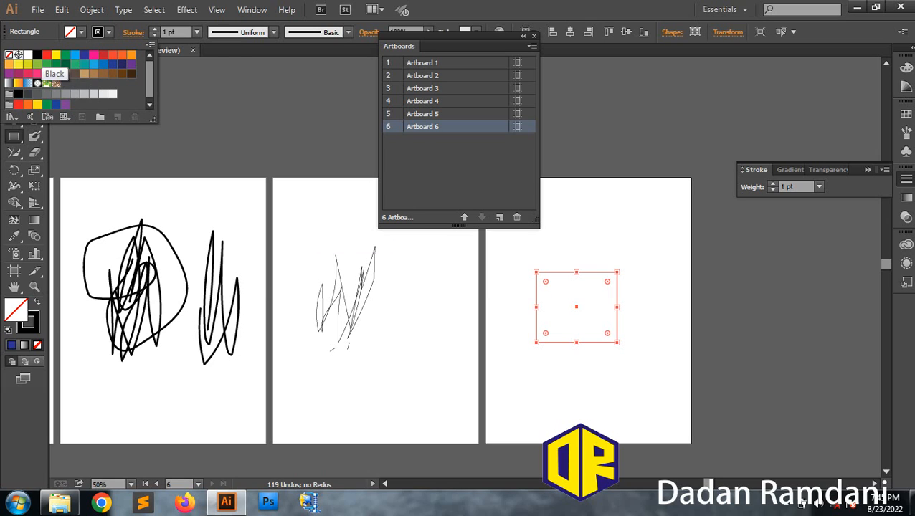
click(37, 55)
key(Escape)
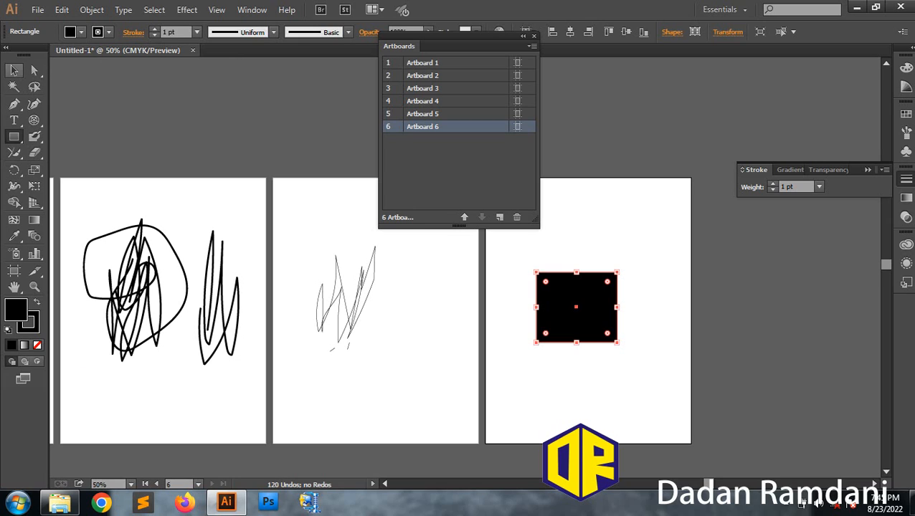
Step: Erase several curved, crossing strokes through the black rectangle with the Eraser tool
click(34, 152)
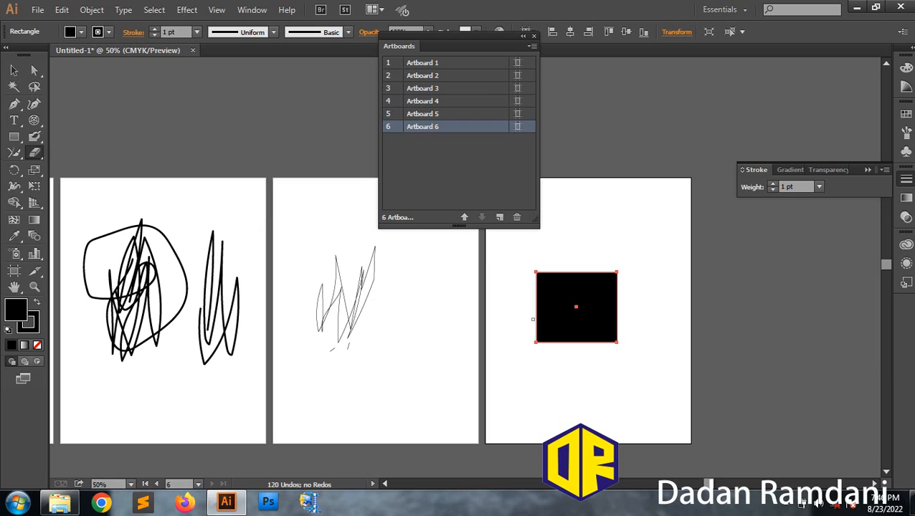
mouse_move(533, 319)
mouse_down()
mouse_move(598, 302)
mouse_move(608, 280)
mouse_move(587, 273)
mouse_move(579, 285)
mouse_move(595, 353)
mouse_move(606, 342)
mouse_move(589, 294)
mouse_move(559, 270)
mouse_move(535, 306)
mouse_up()
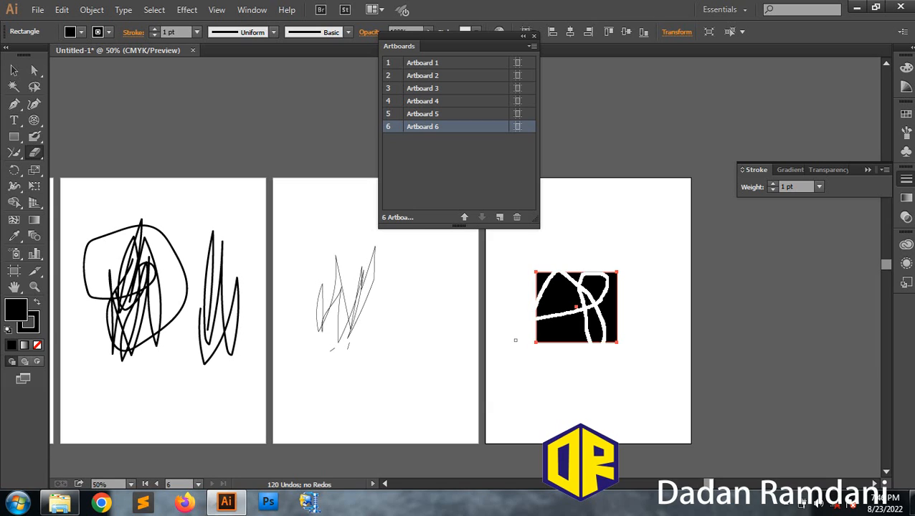
mouse_move(557, 355)
mouse_down()
mouse_move(576, 266)
mouse_move(592, 253)
mouse_move(606, 259)
mouse_move(612, 351)
mouse_up()
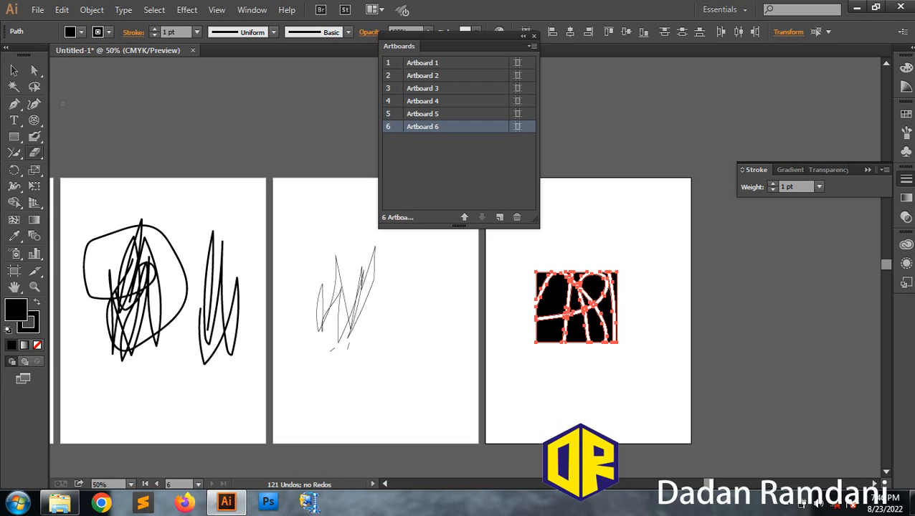
Step: Cut the outline of the rectangle's lower-left piece at its bottom-left corner and along its bottom edge with the Scissors tool
click(34, 152)
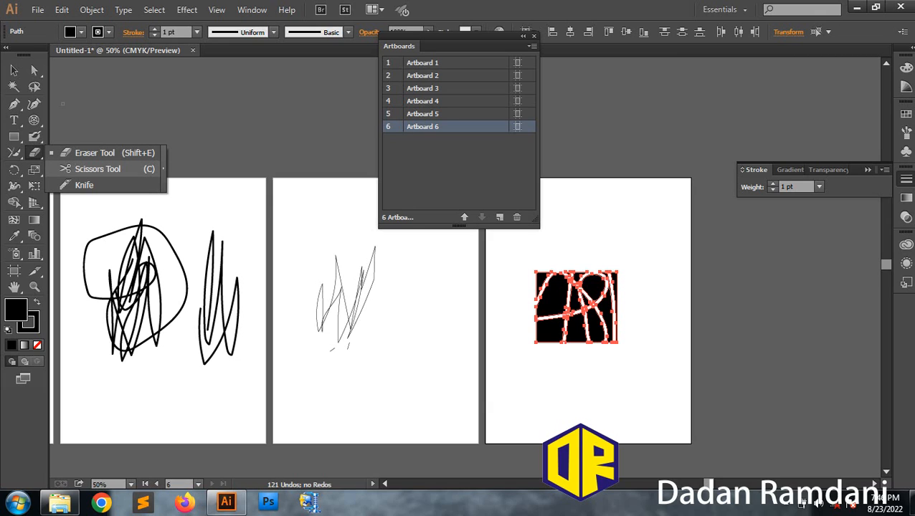
click(98, 169)
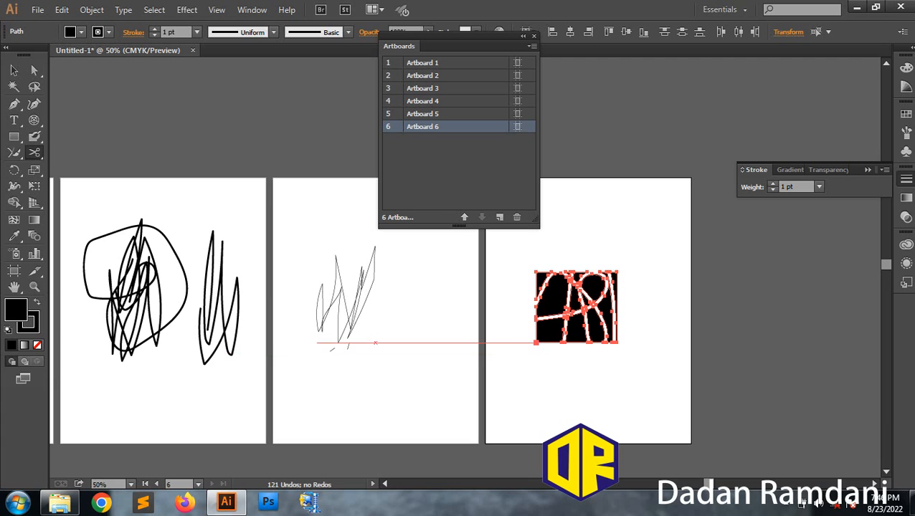
click(536, 342)
click(537, 342)
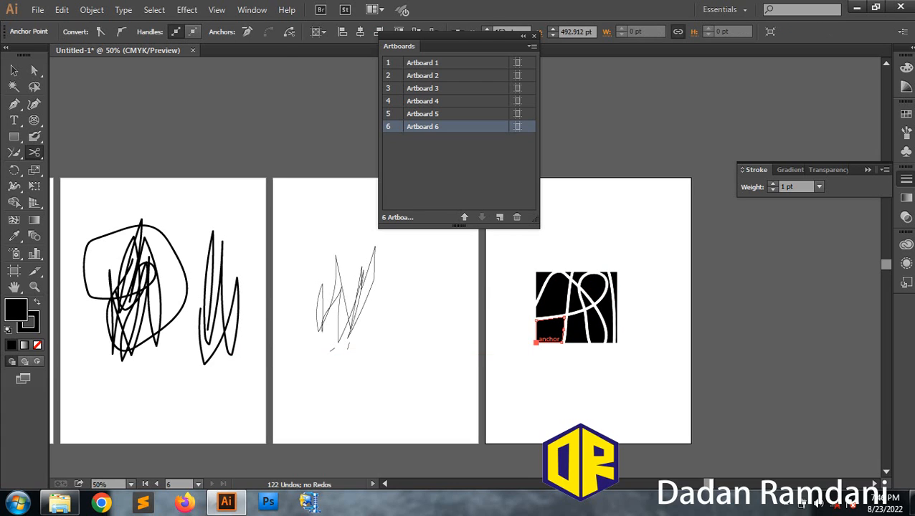
click(537, 342)
key(Return)
click(537, 342)
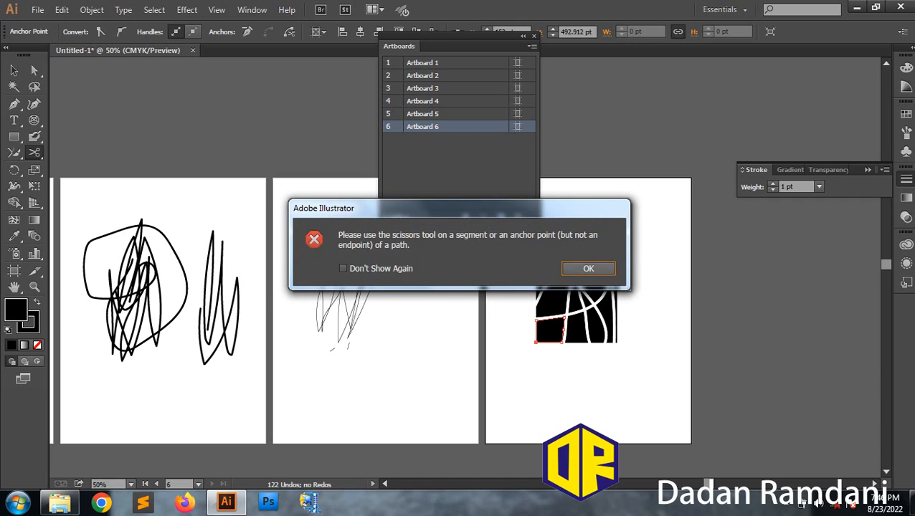
key(Return)
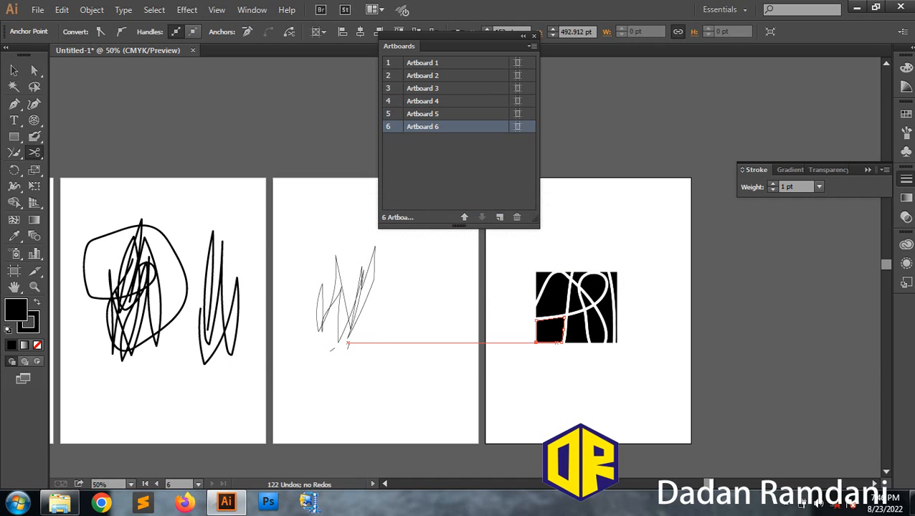
click(557, 342)
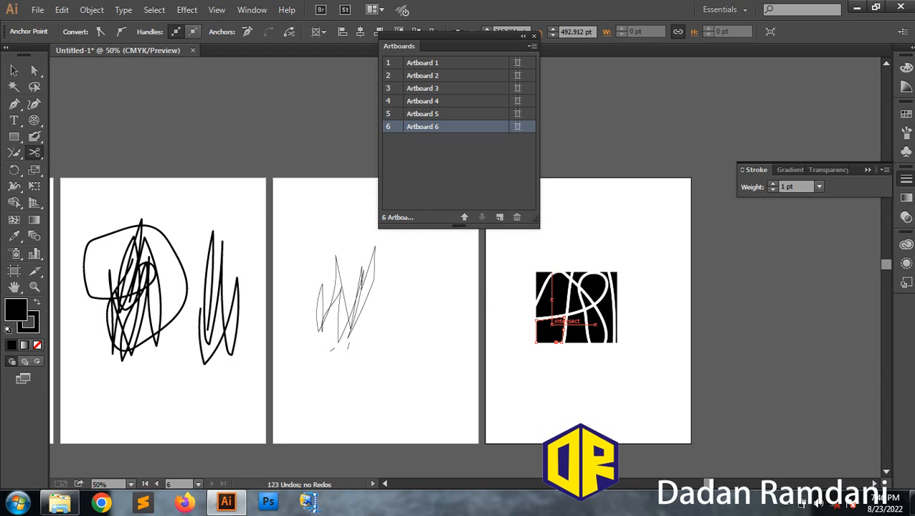
click(558, 342)
click(588, 268)
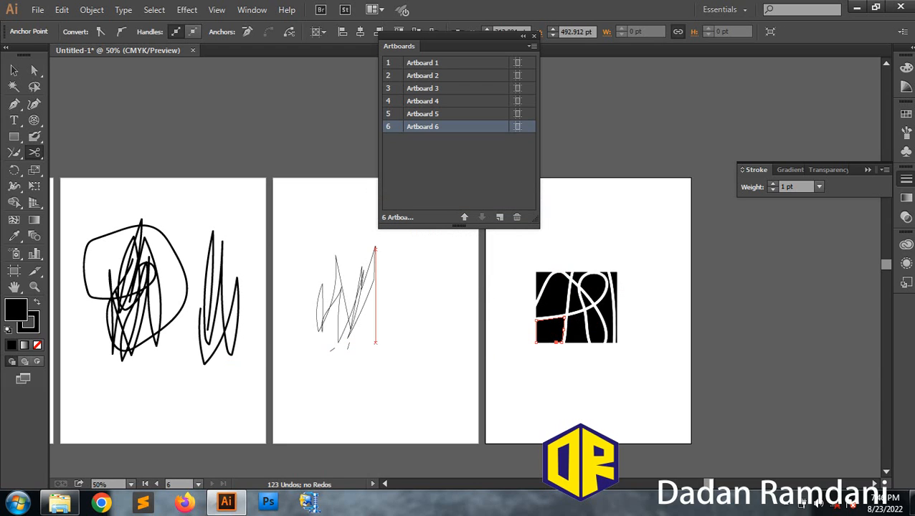
Step: Slice the rectangle's lower-left piece with a freehand Knife cut and return to the Selection tool
click(34, 152)
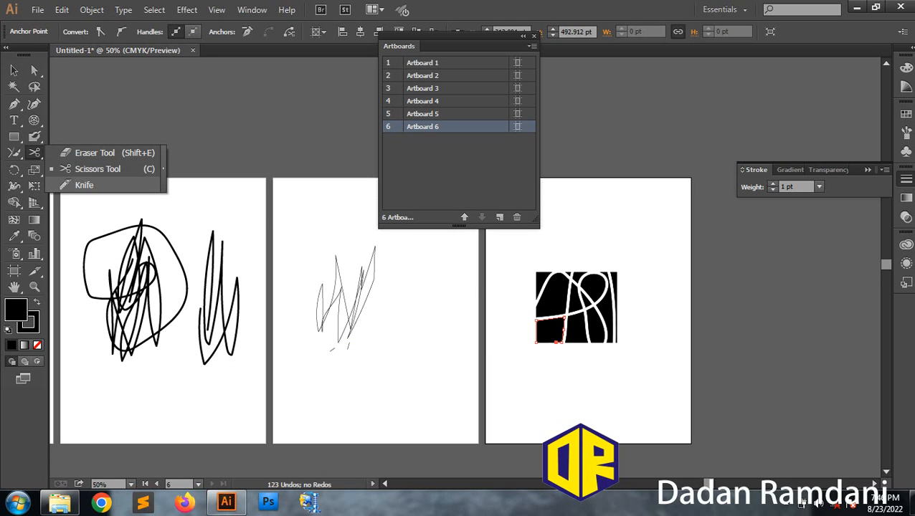
click(84, 185)
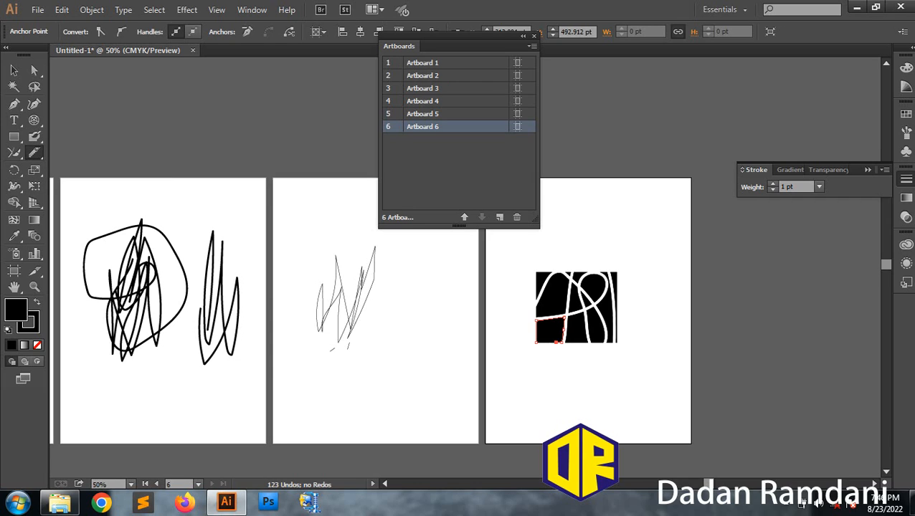
drag(542, 319, 550, 338)
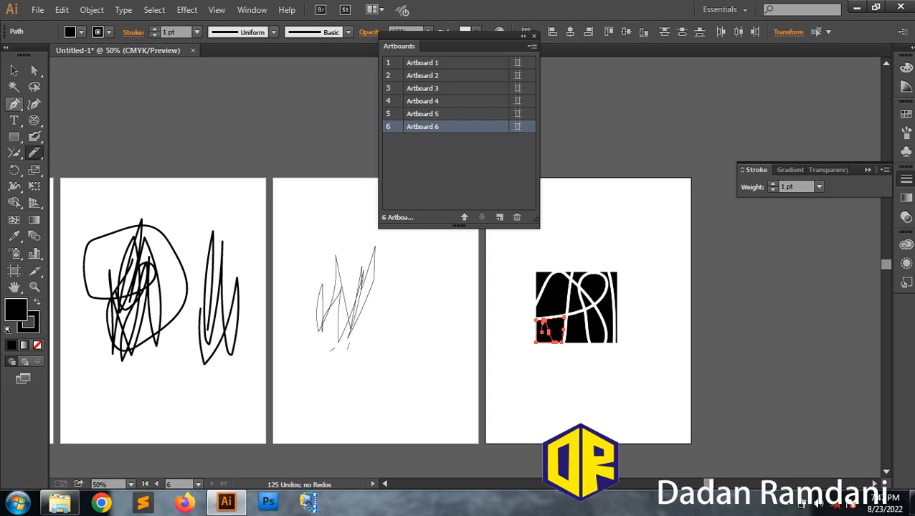
click(14, 69)
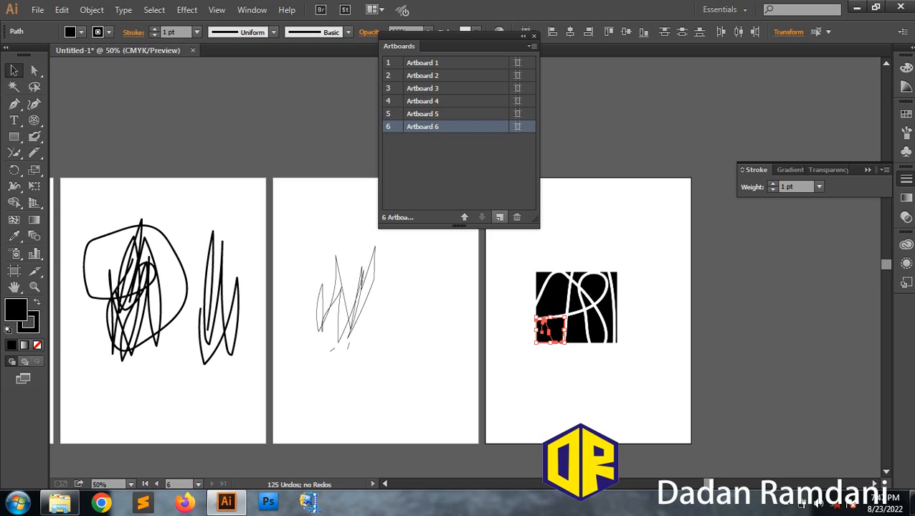
Step: Add a seventh artboard beside the erased rectangle's artboard and close the Artboards panel
click(499, 216)
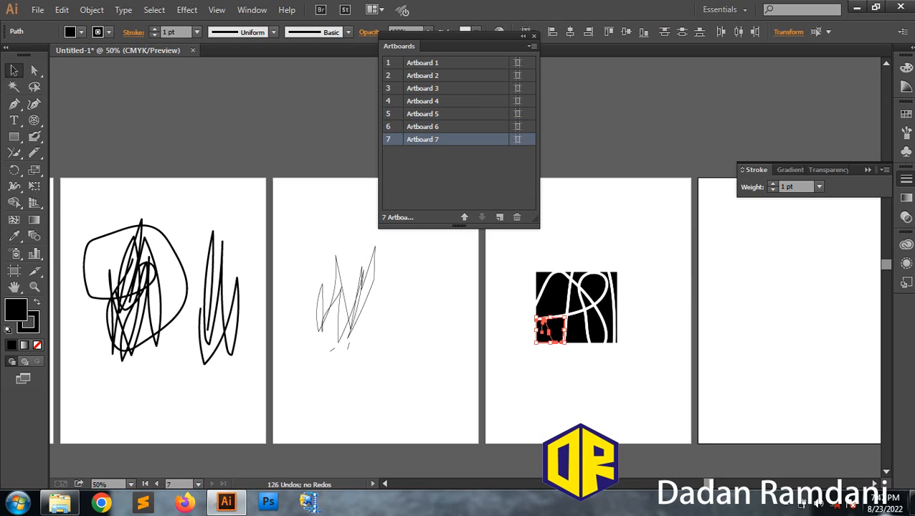
click(873, 484)
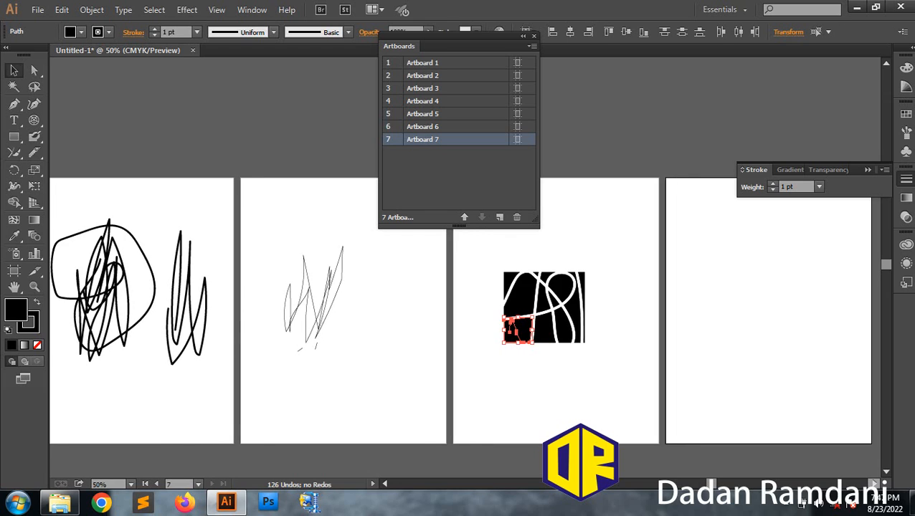
click(874, 484)
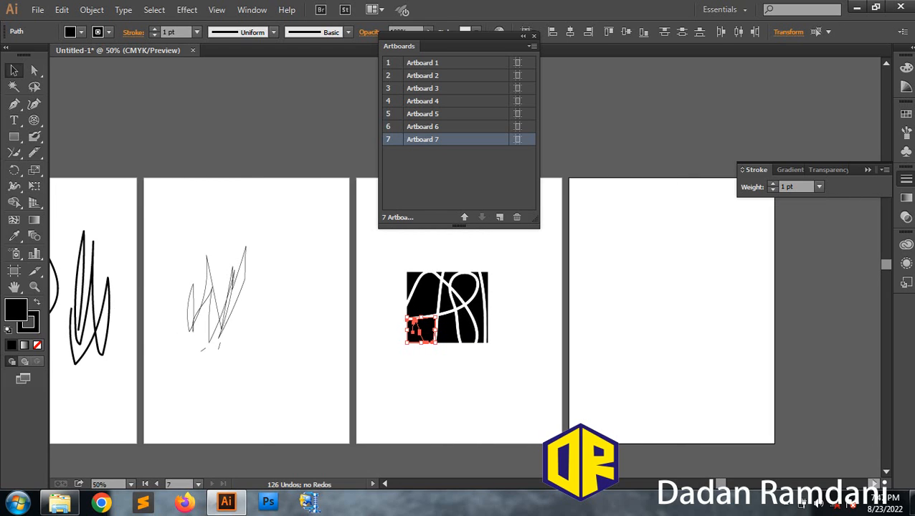
click(873, 484)
click(874, 484)
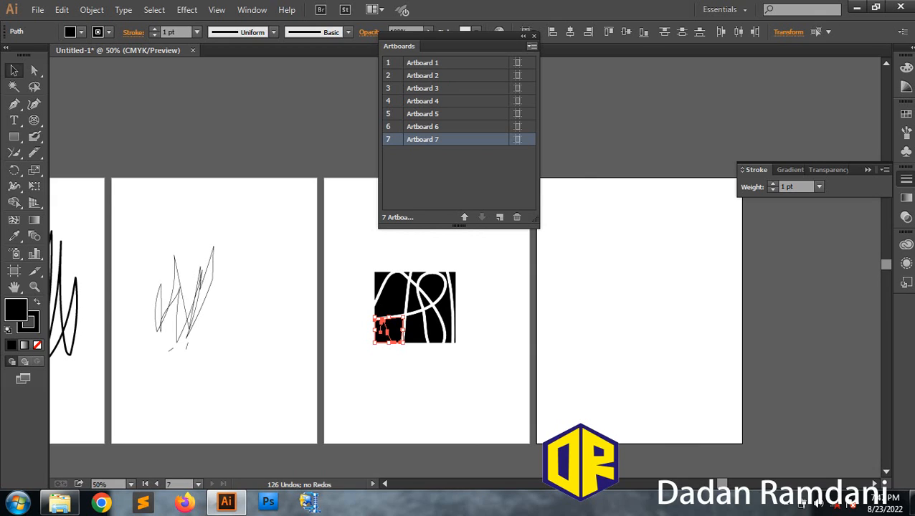
click(533, 35)
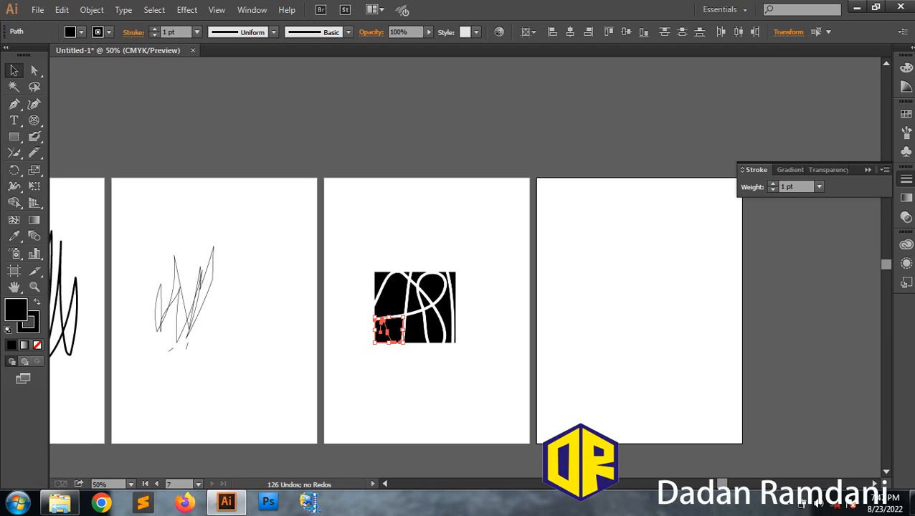
click(34, 153)
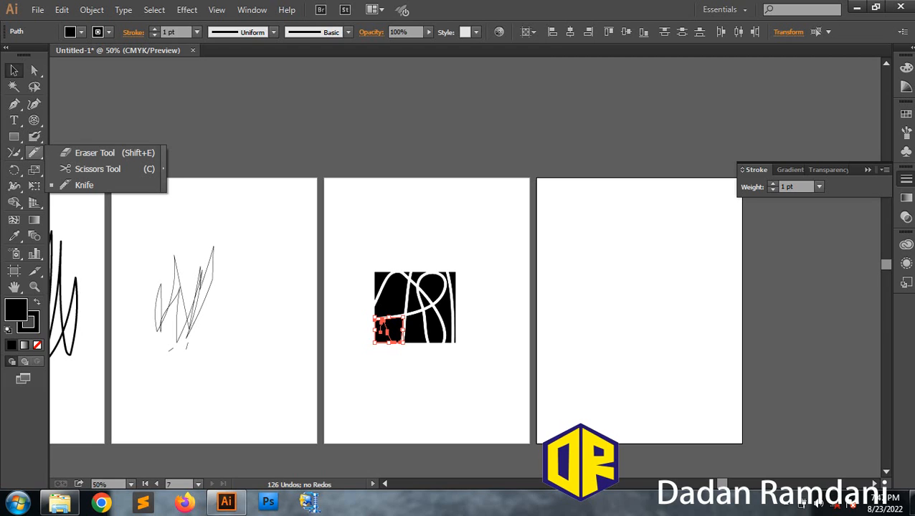
click(77, 152)
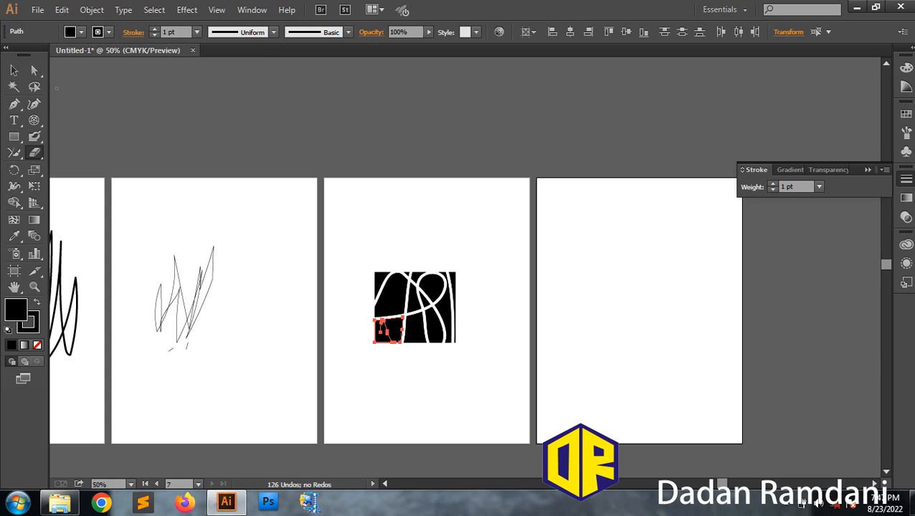
click(13, 70)
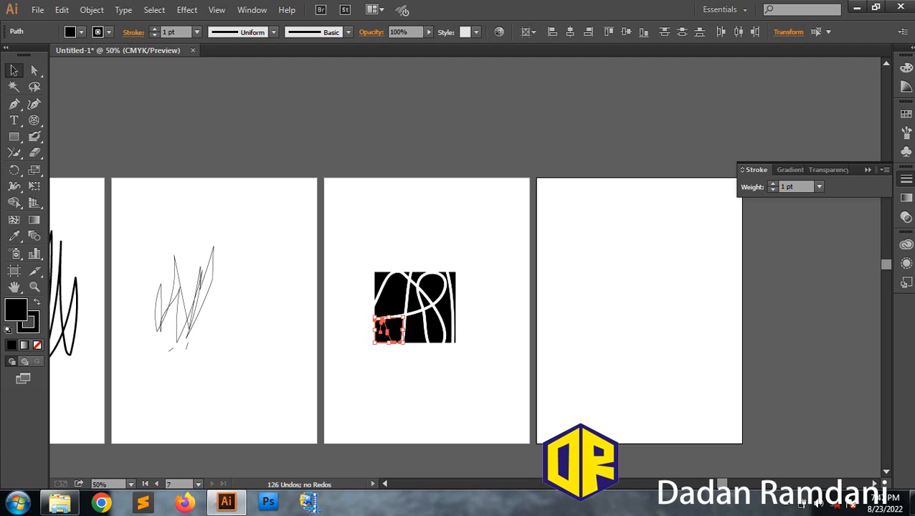
click(786, 503)
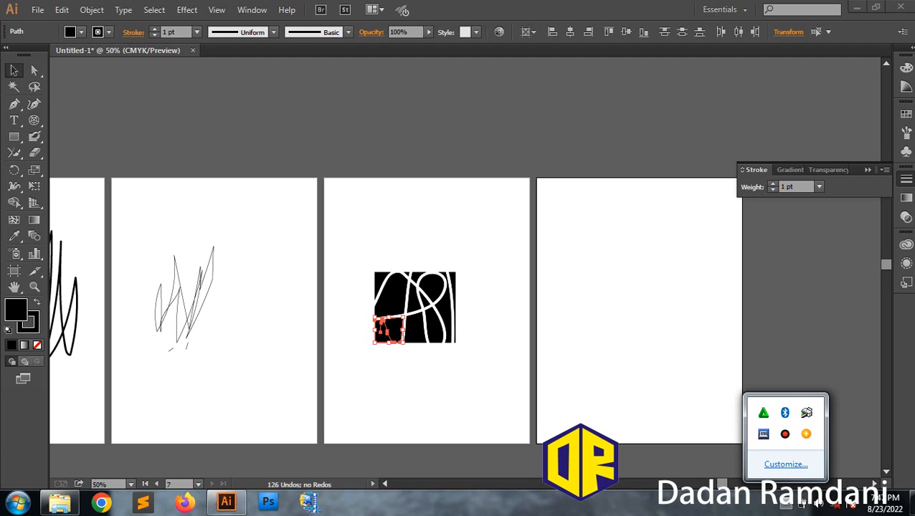